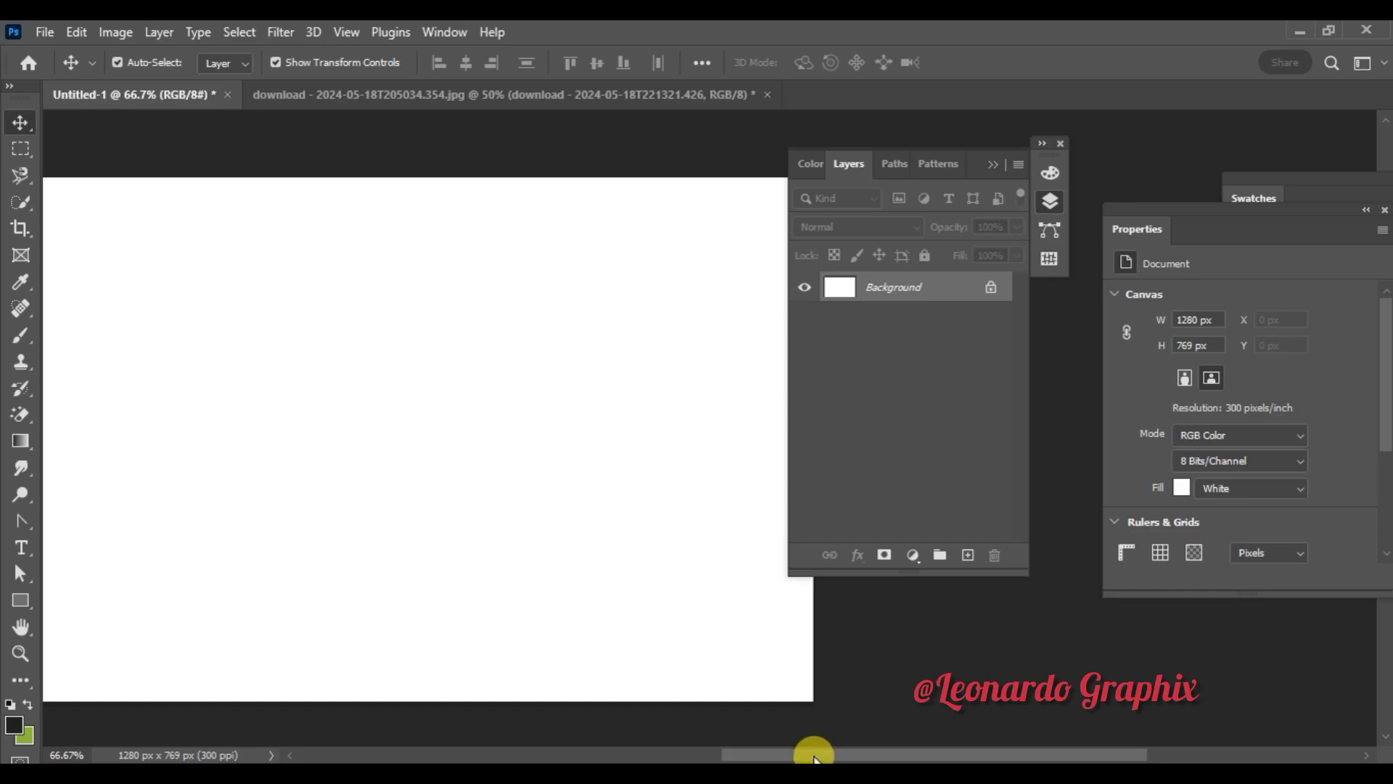
Step: Create a 2000 × 2000 px document at 300 ppi with a white background
drag(808, 752, 762, 752)
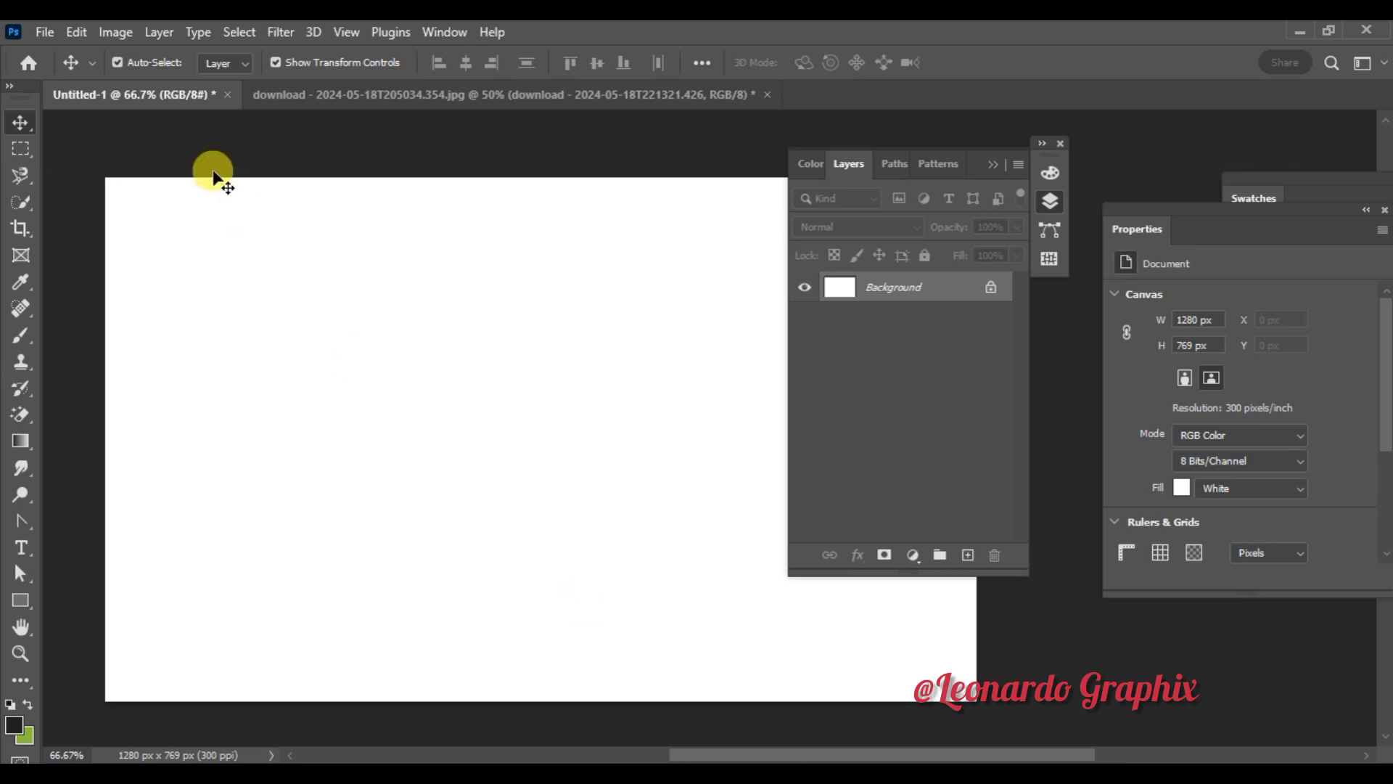
click(43, 33)
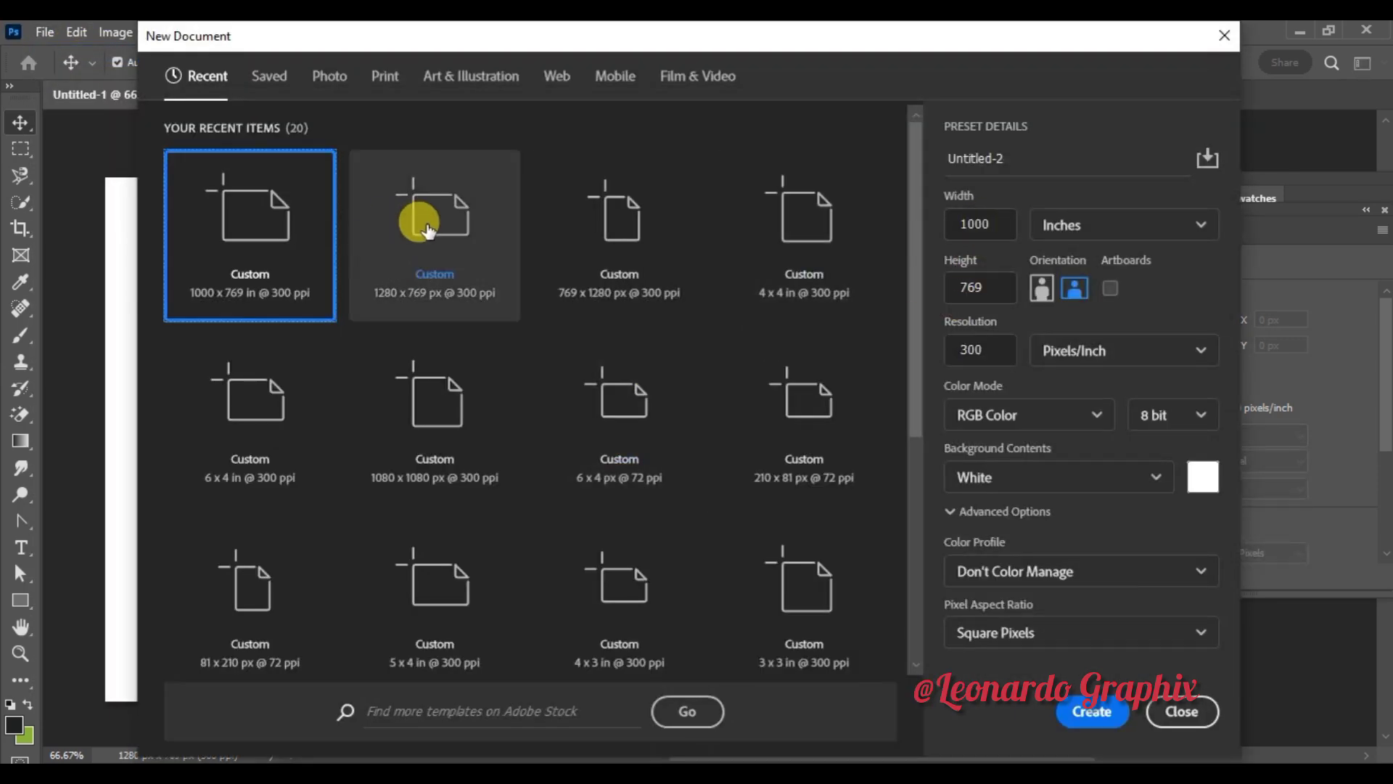
click(414, 218)
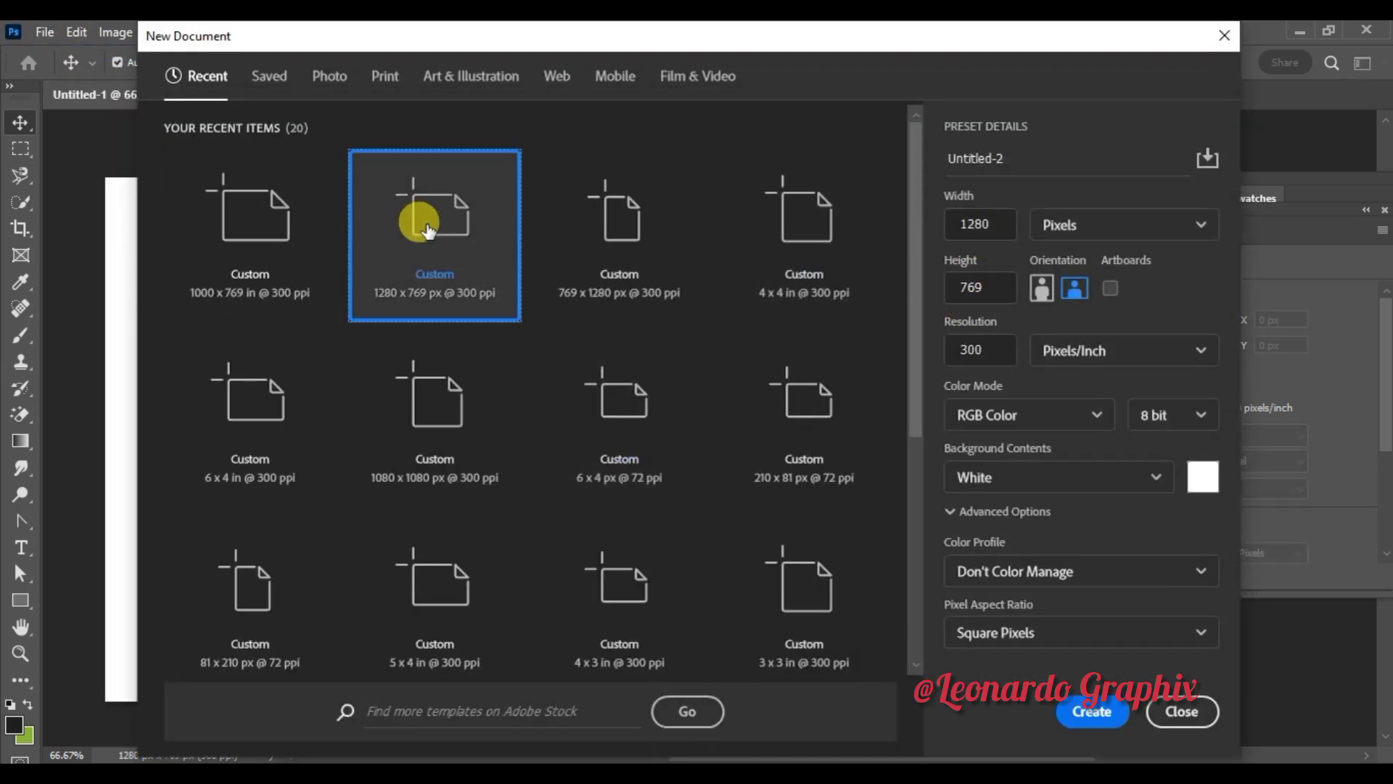
click(246, 239)
double_click(970, 222)
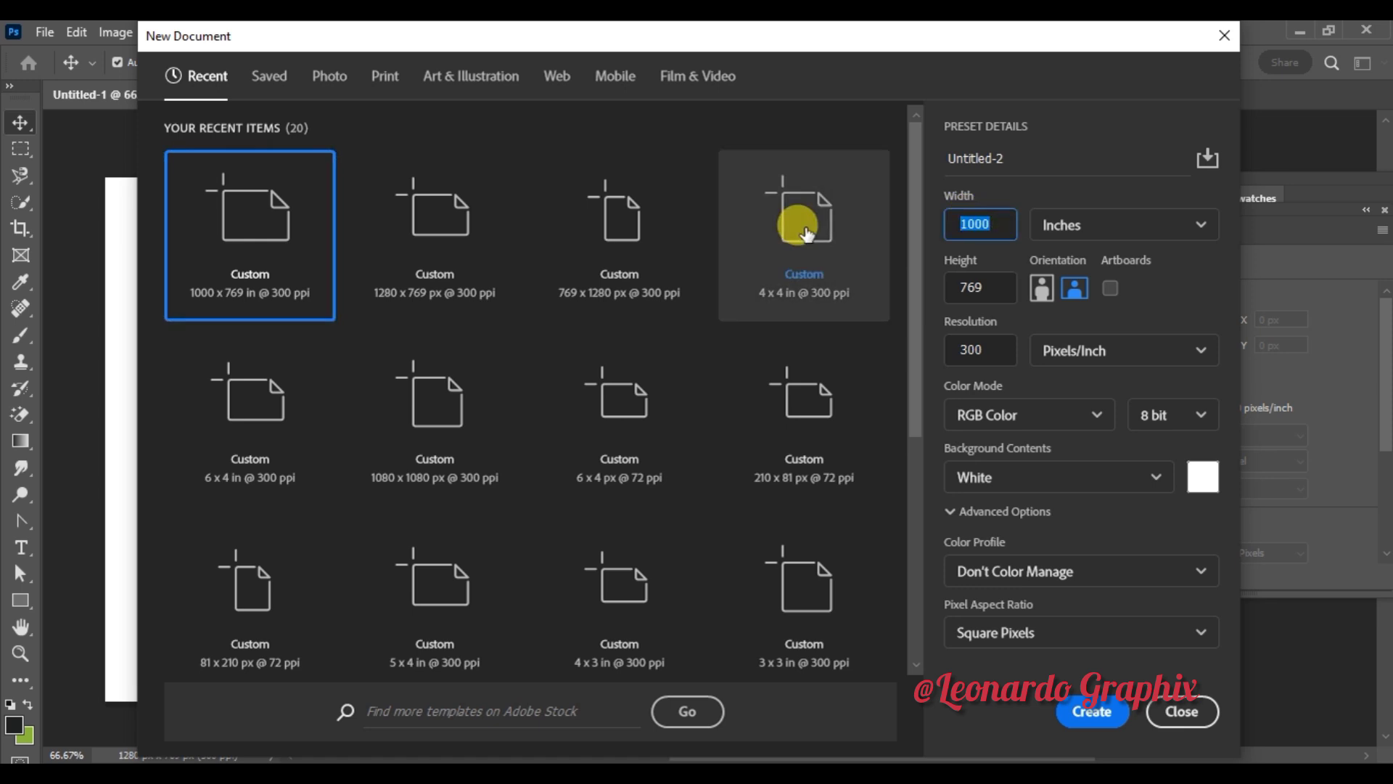
text(20)
key(Tab)
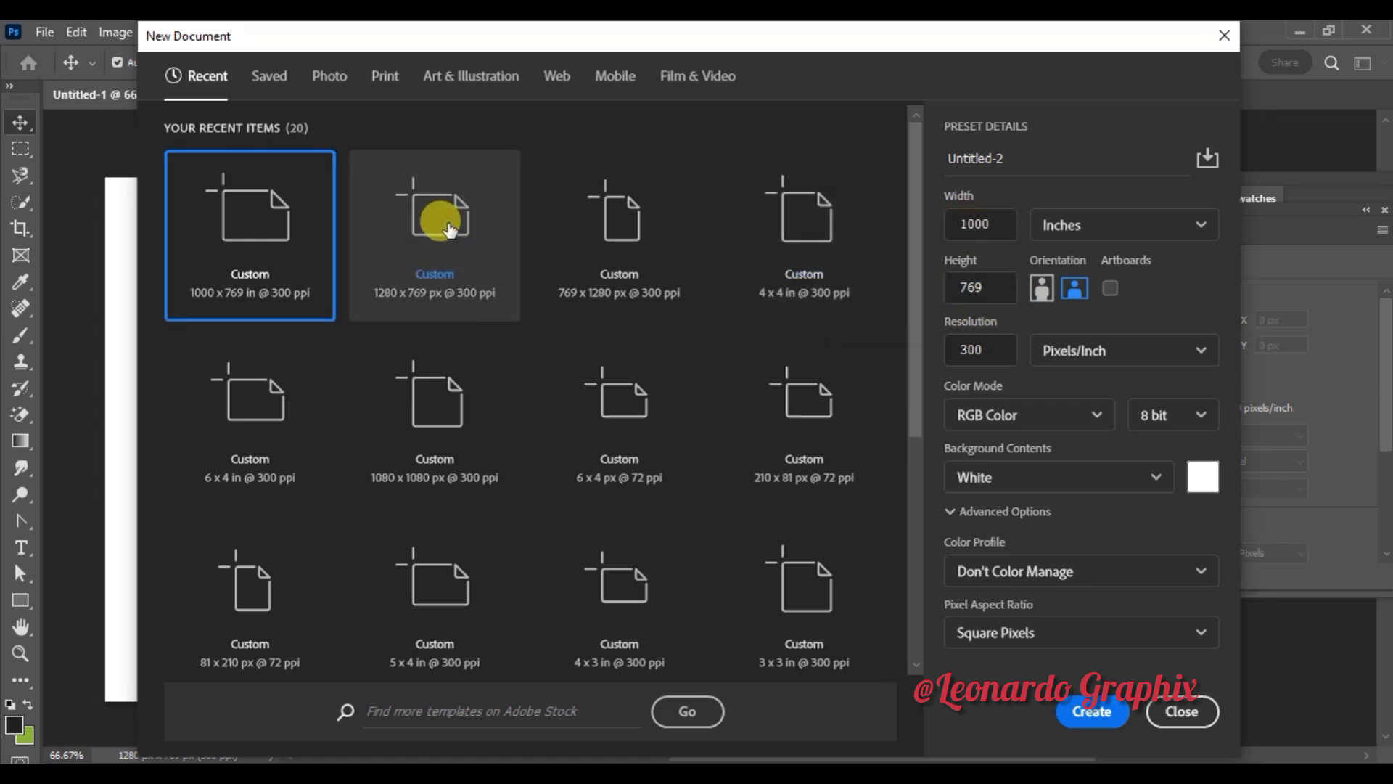
click(487, 240)
click(1000, 216)
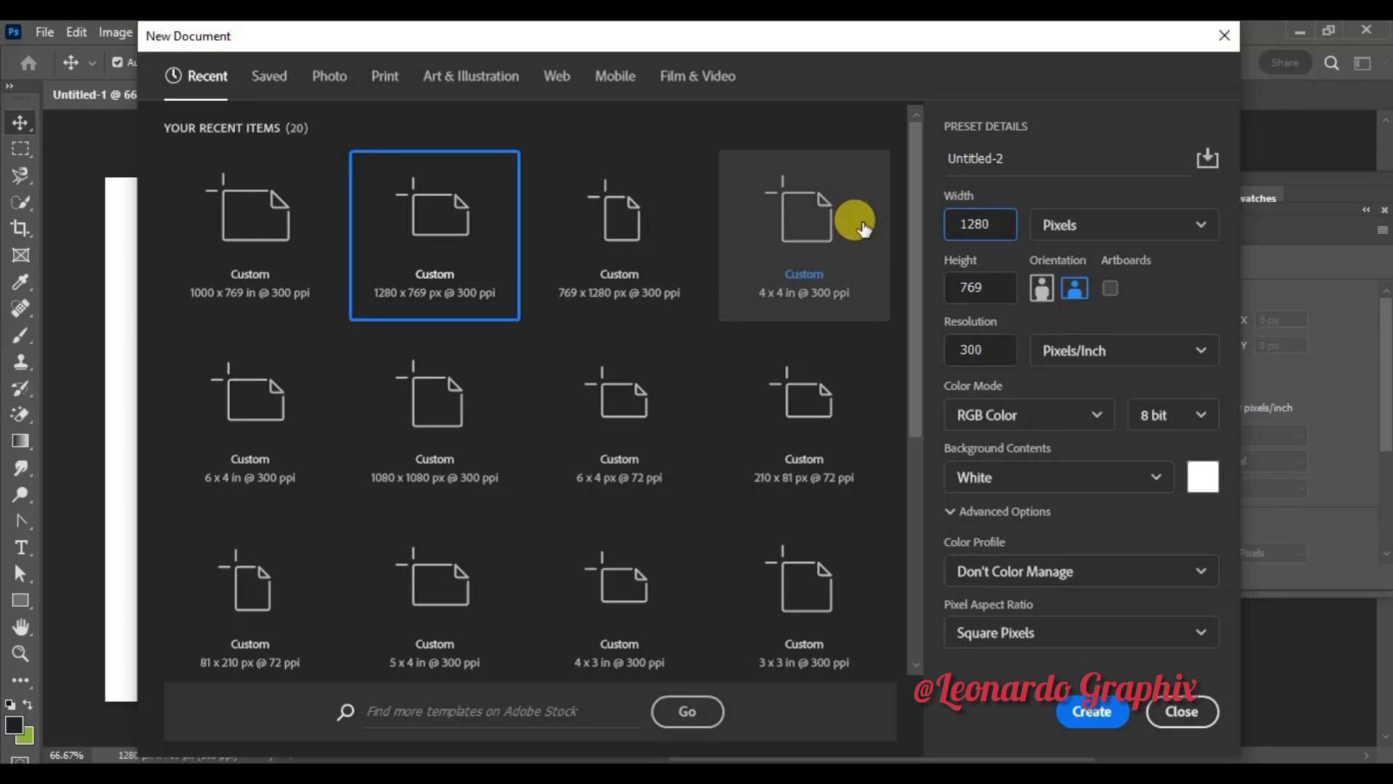
key(BackSpace)
key(BackSpace)
key(BackSpace)
click(962, 291)
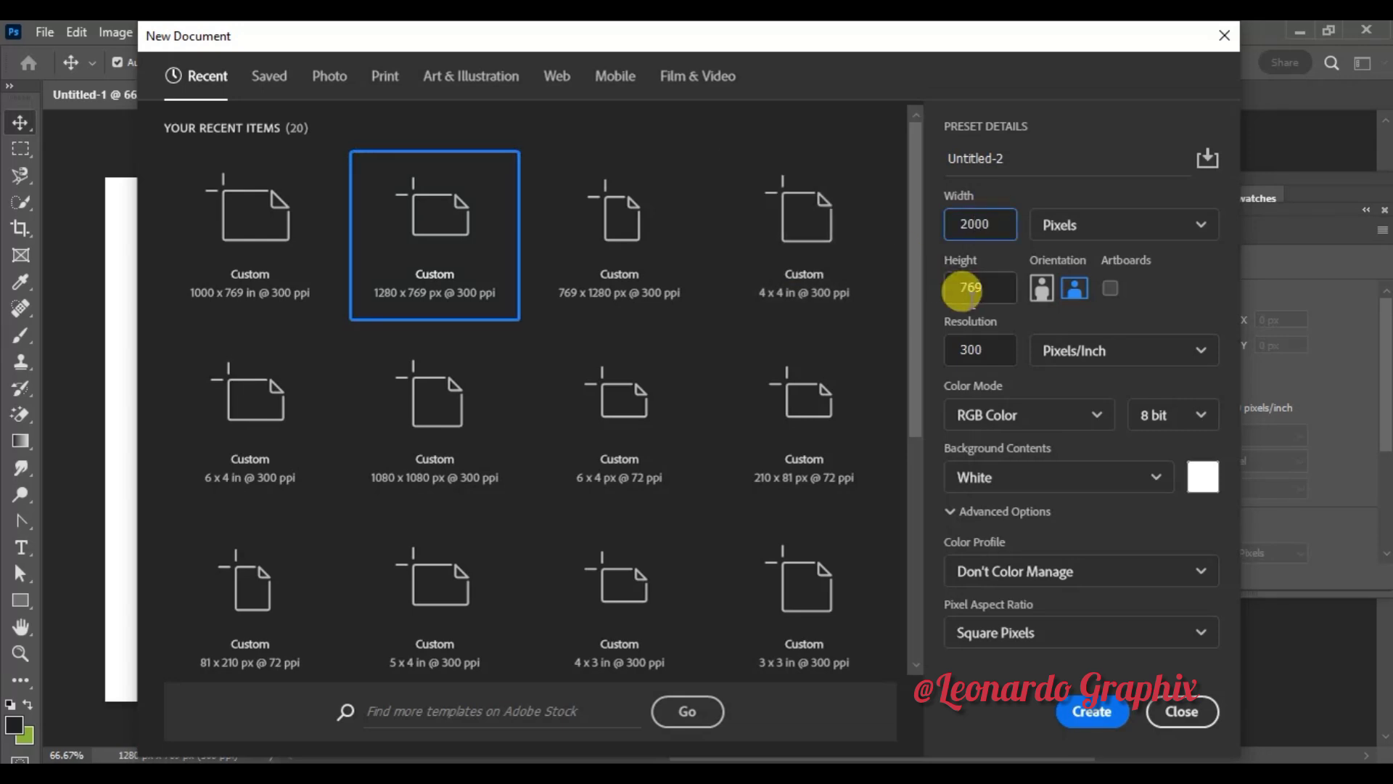
text(2000)
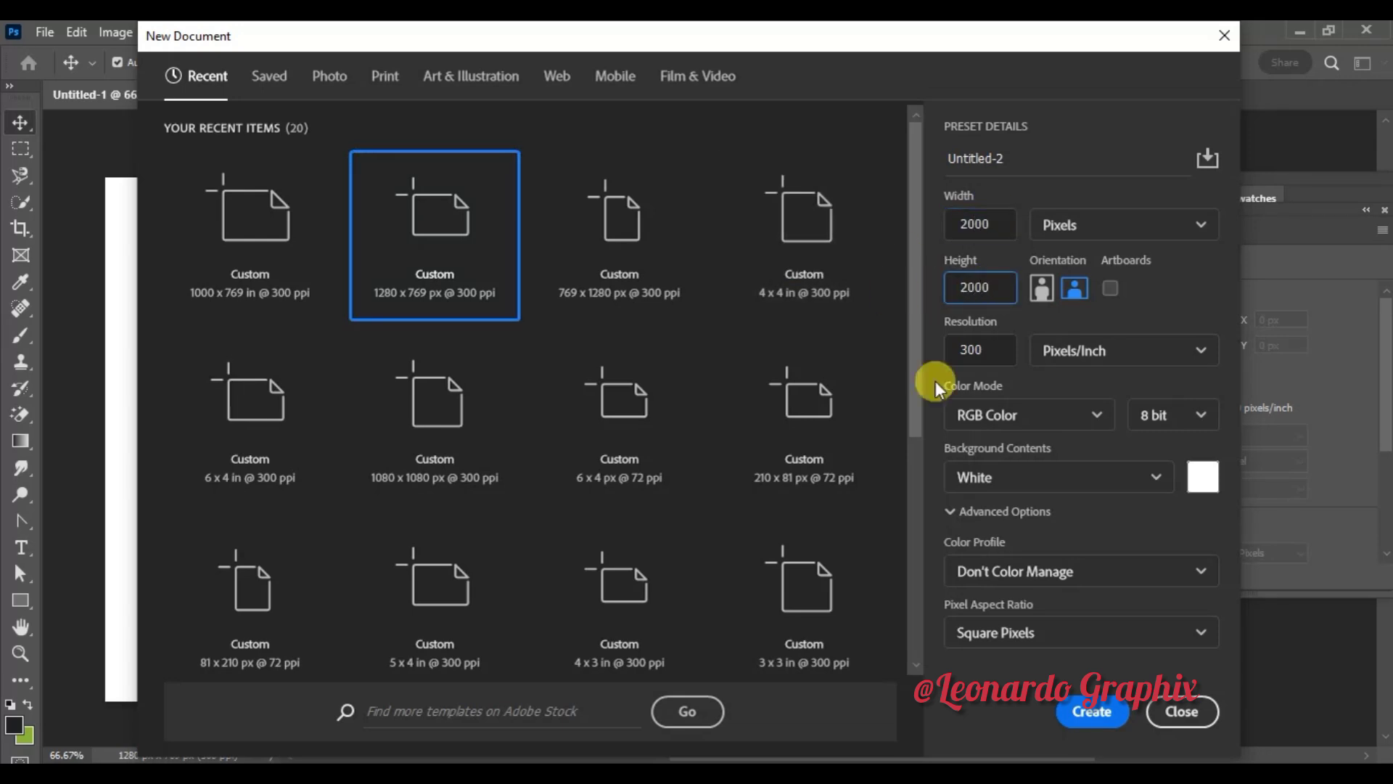
click(1092, 711)
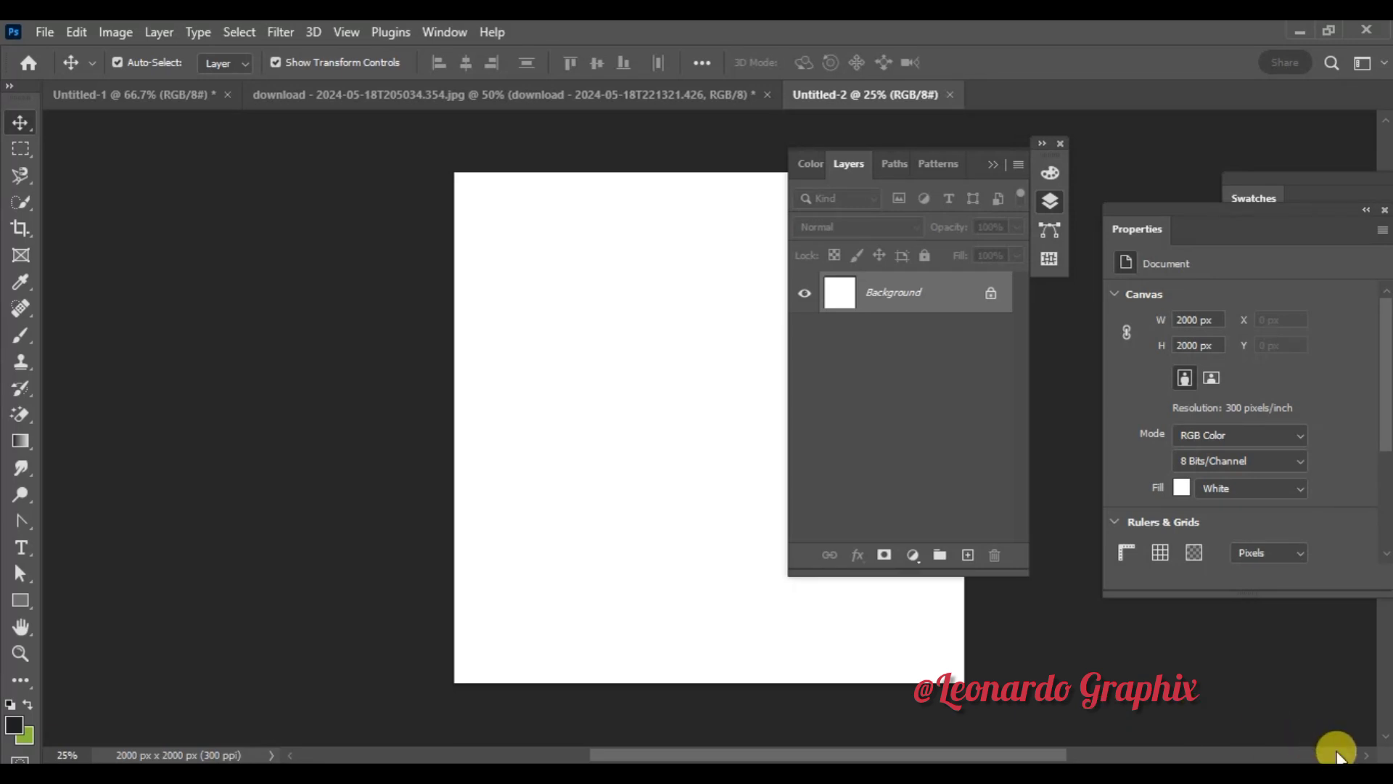
Step: Add a red #c80924 Solid Color fill layer, then an empty Layer 1 above it
scroll(1371, 758, right, 2)
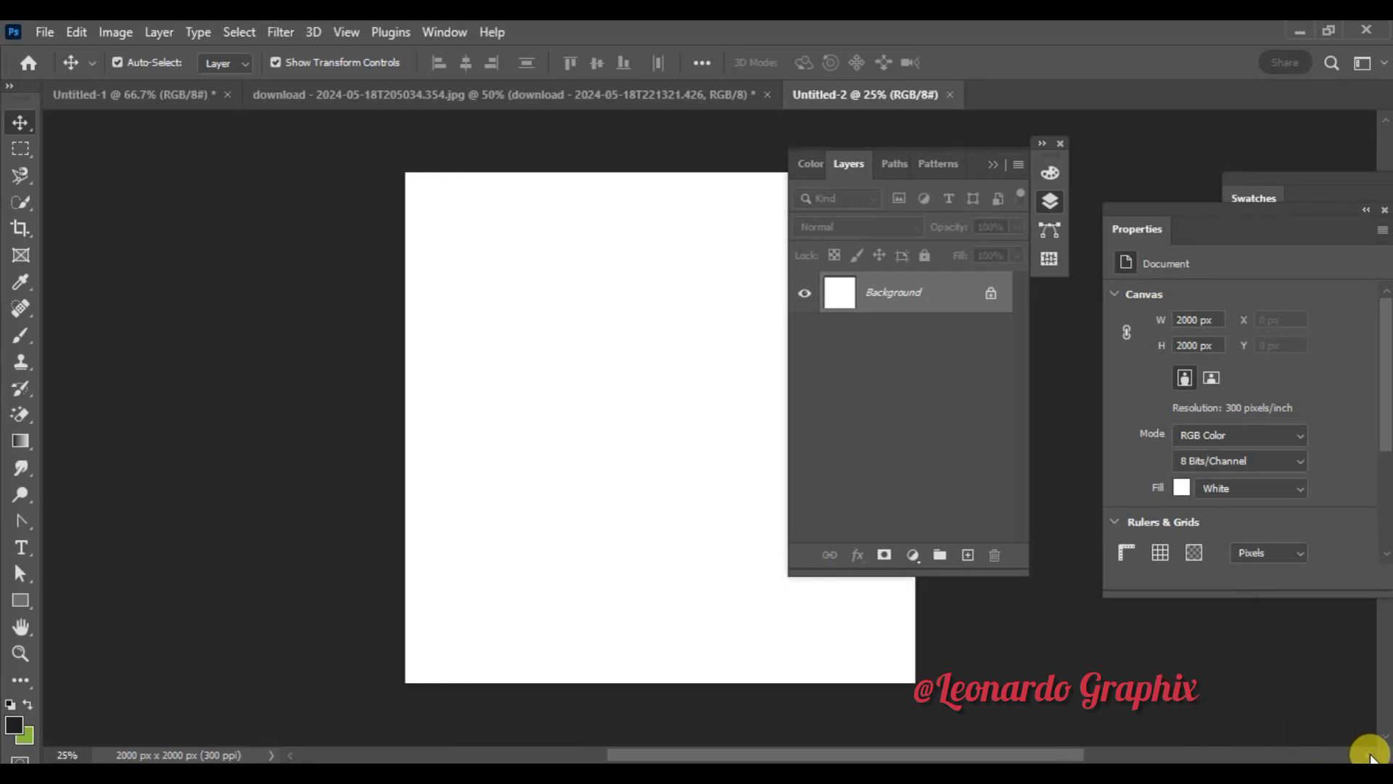
scroll(1371, 759, right, 2)
scroll(1372, 758, right, 3)
scroll(1372, 758, right, 3)
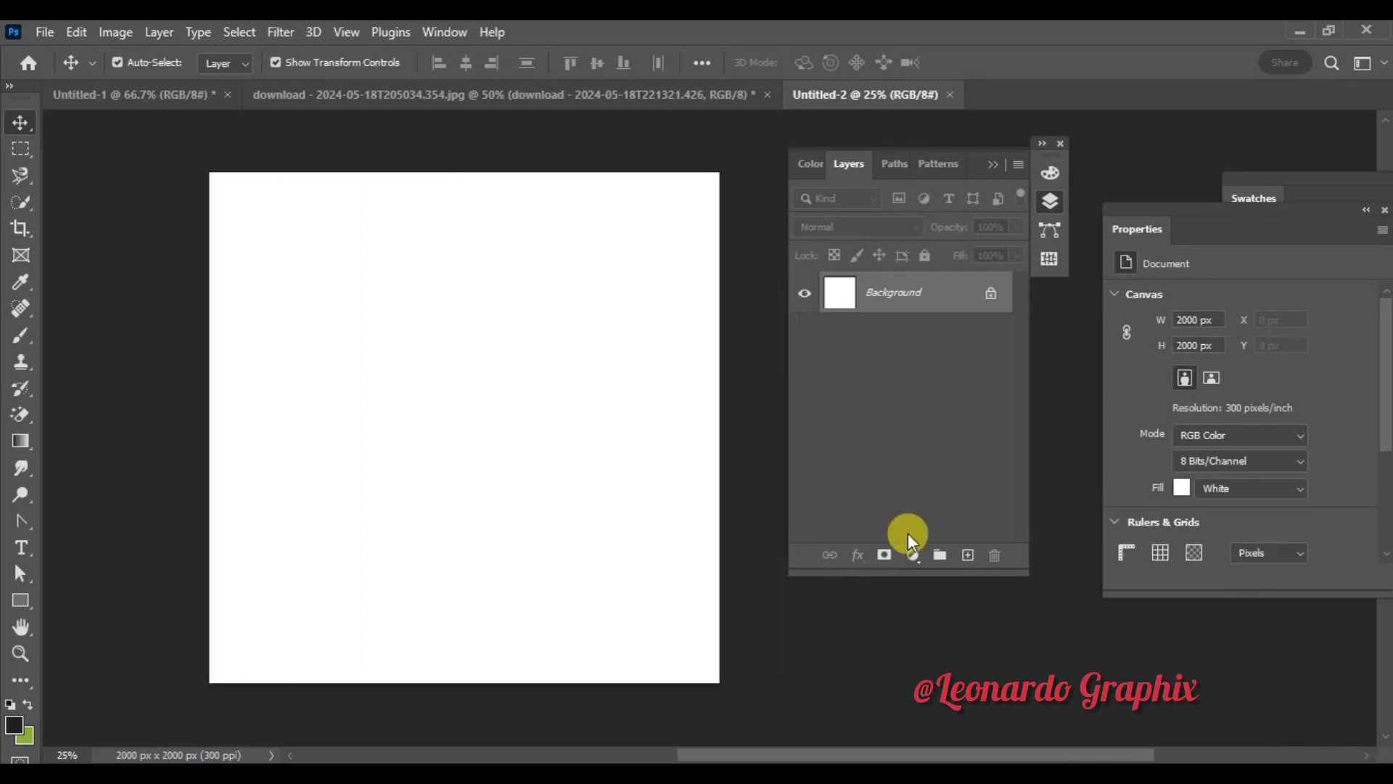
click(916, 557)
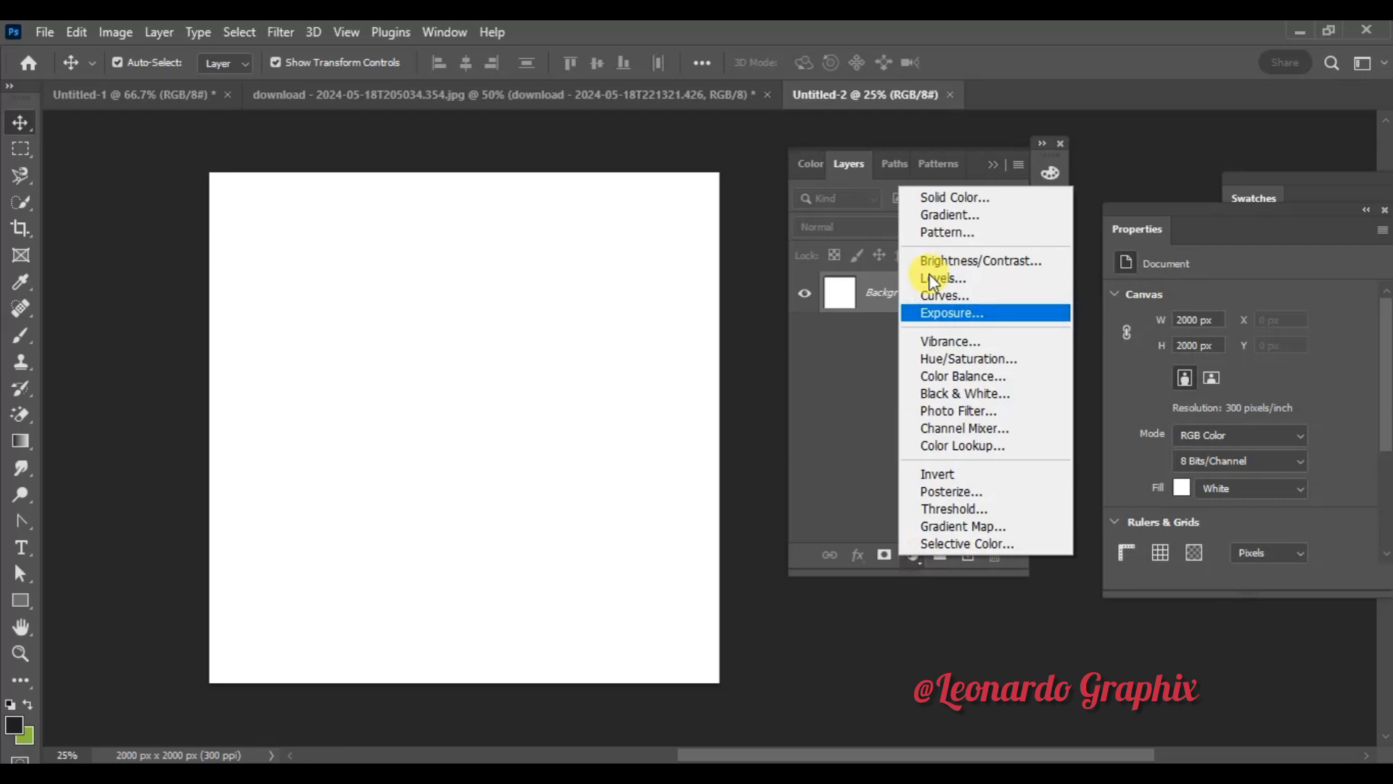
click(969, 195)
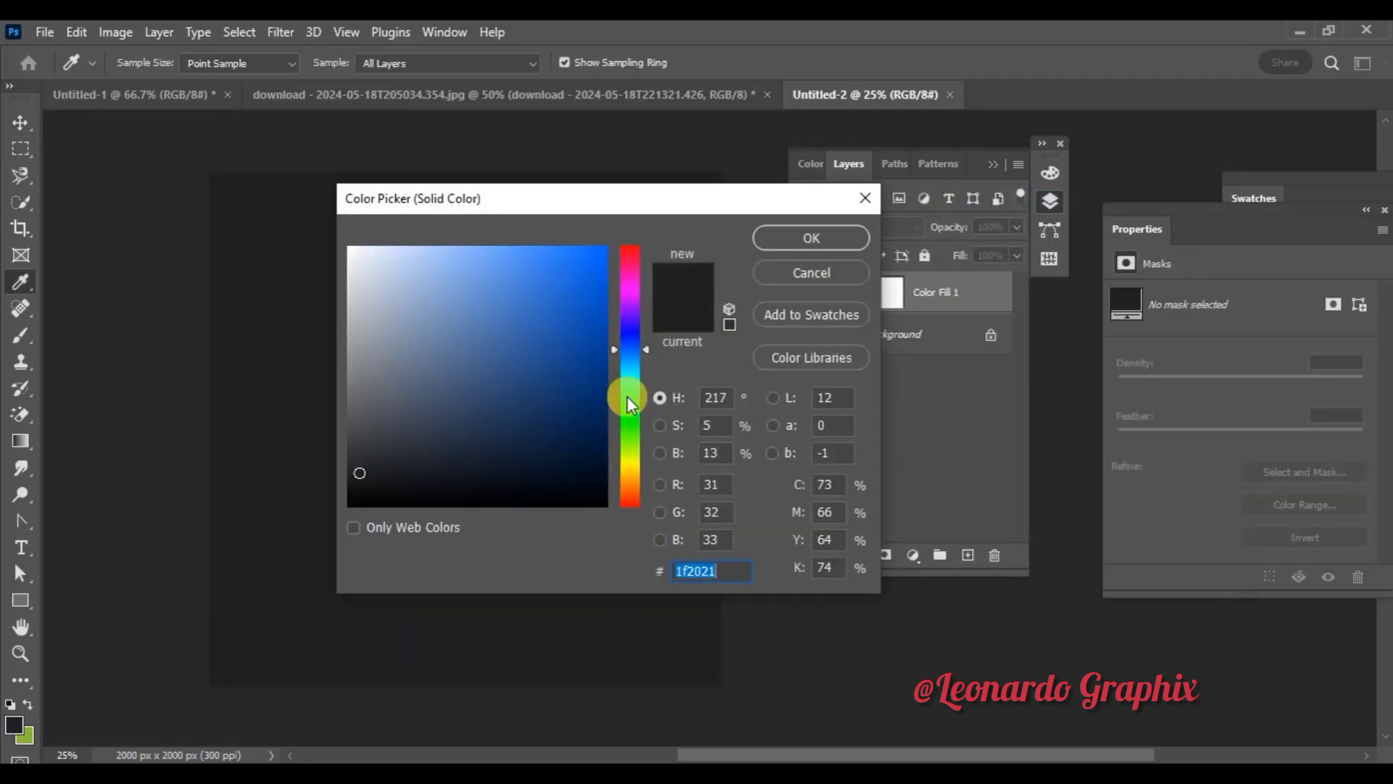
click(634, 254)
click(596, 302)
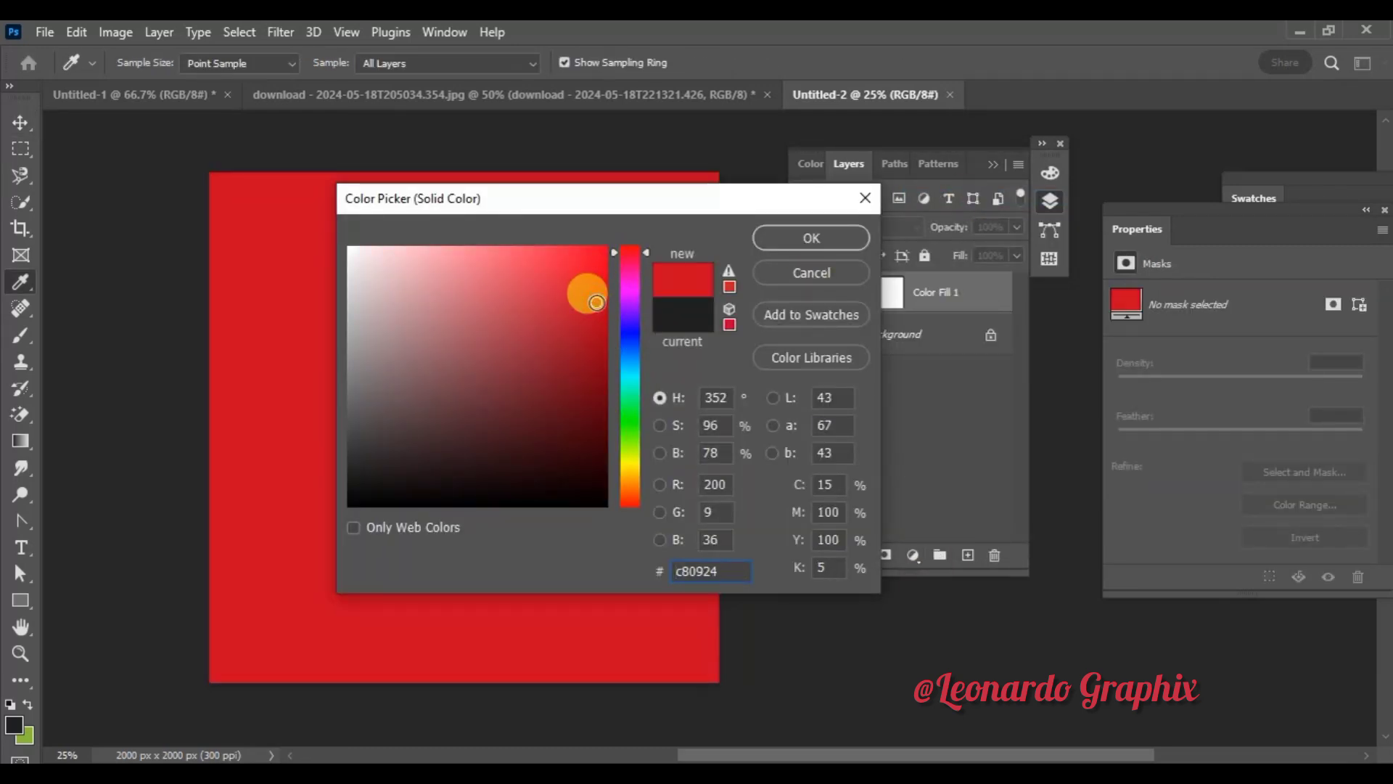
click(786, 239)
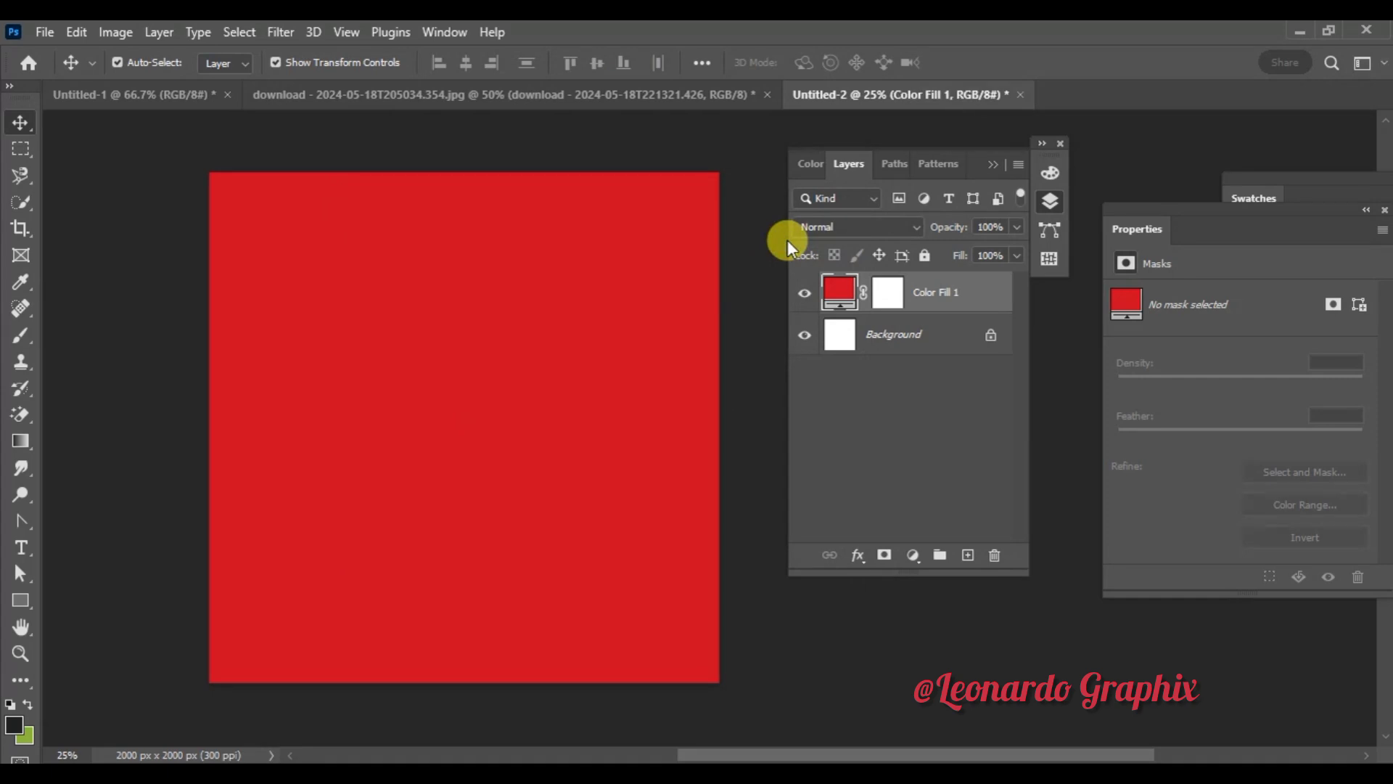
click(968, 556)
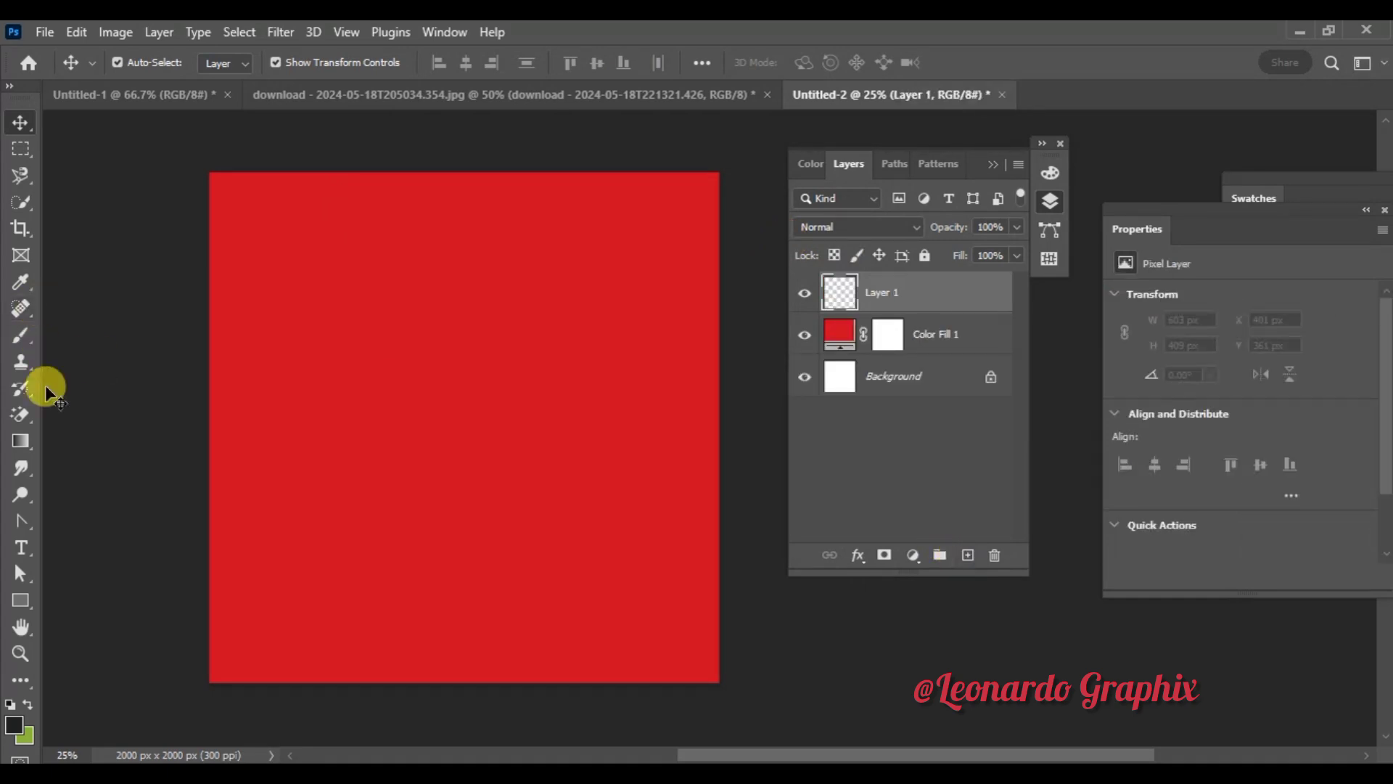
Step: Select the Brush tool and enlarge it to about 900 px soft
right_click(27, 344)
click(87, 340)
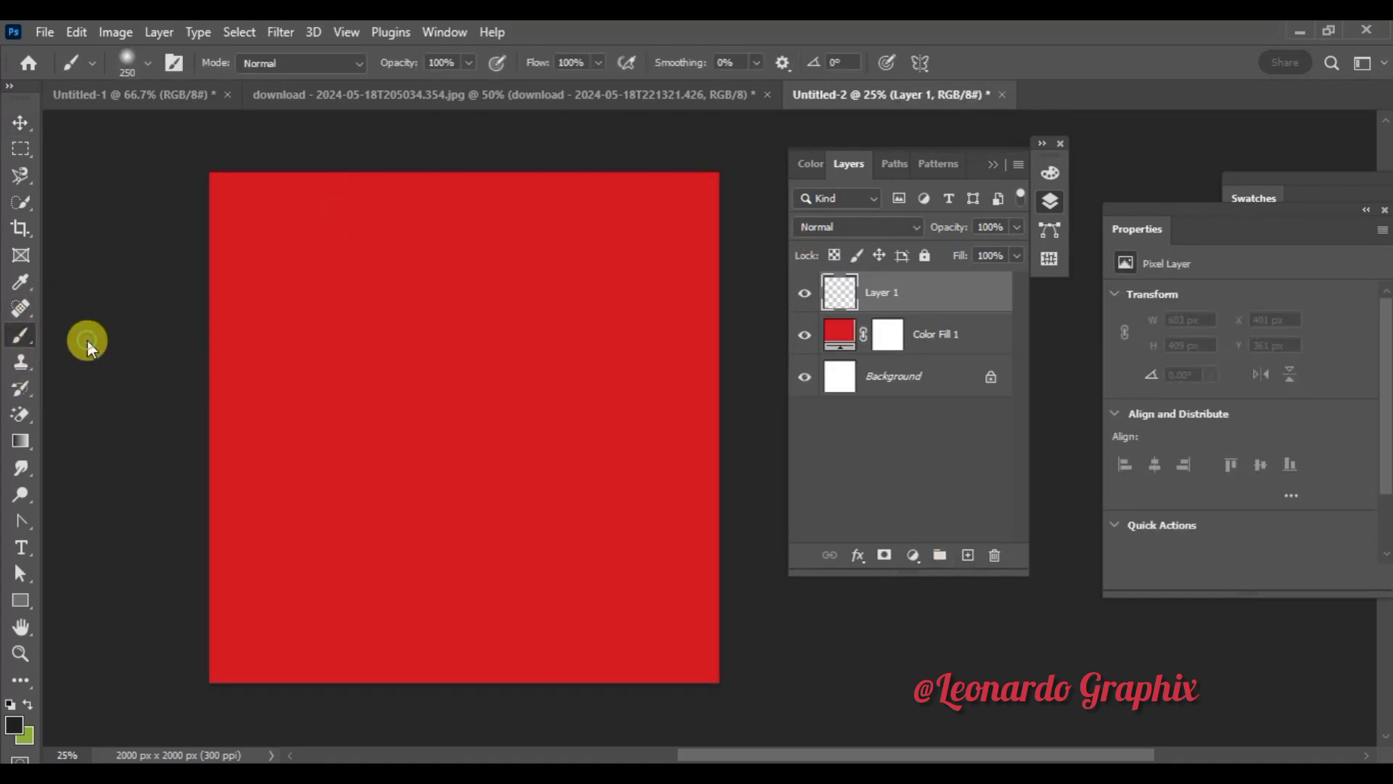
click(85, 67)
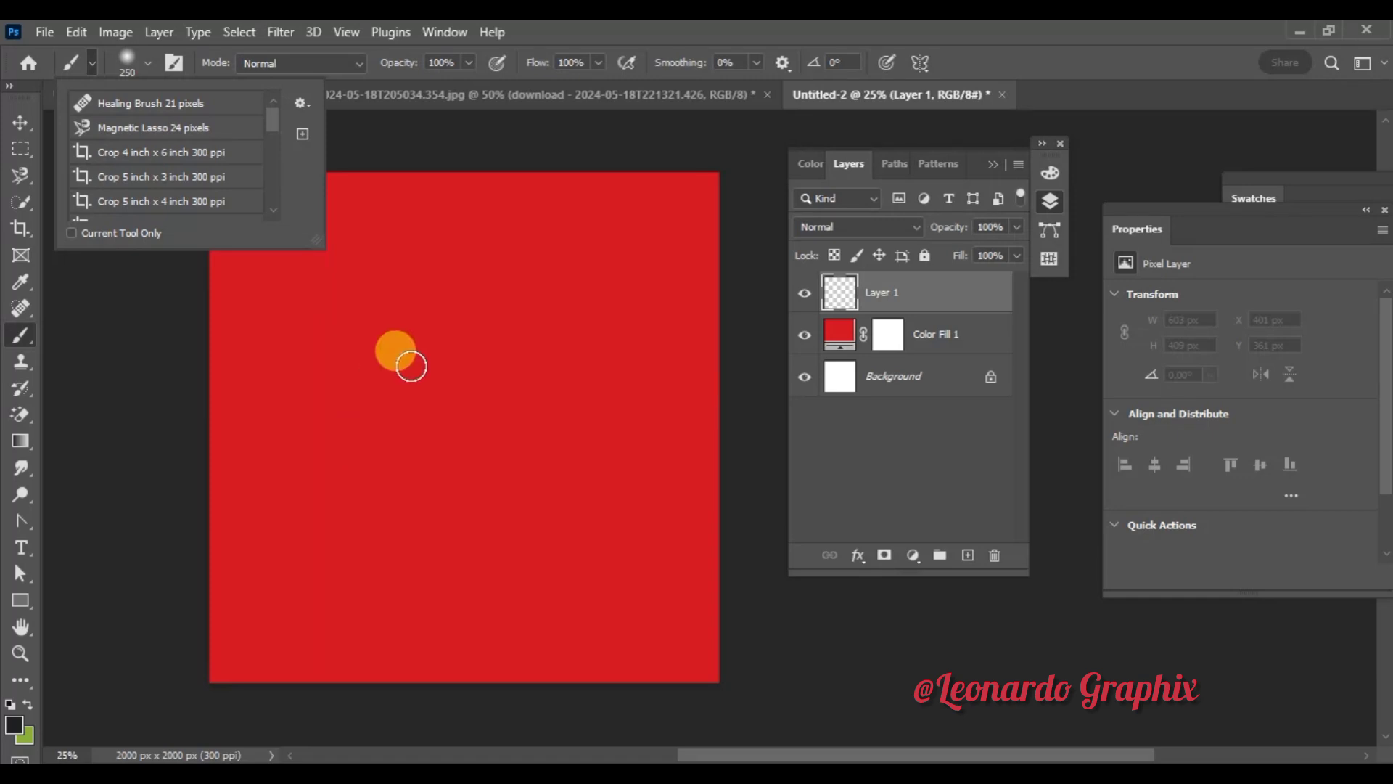
click(404, 365)
key(bracketright)
key(bracketright)
key(bracketright)
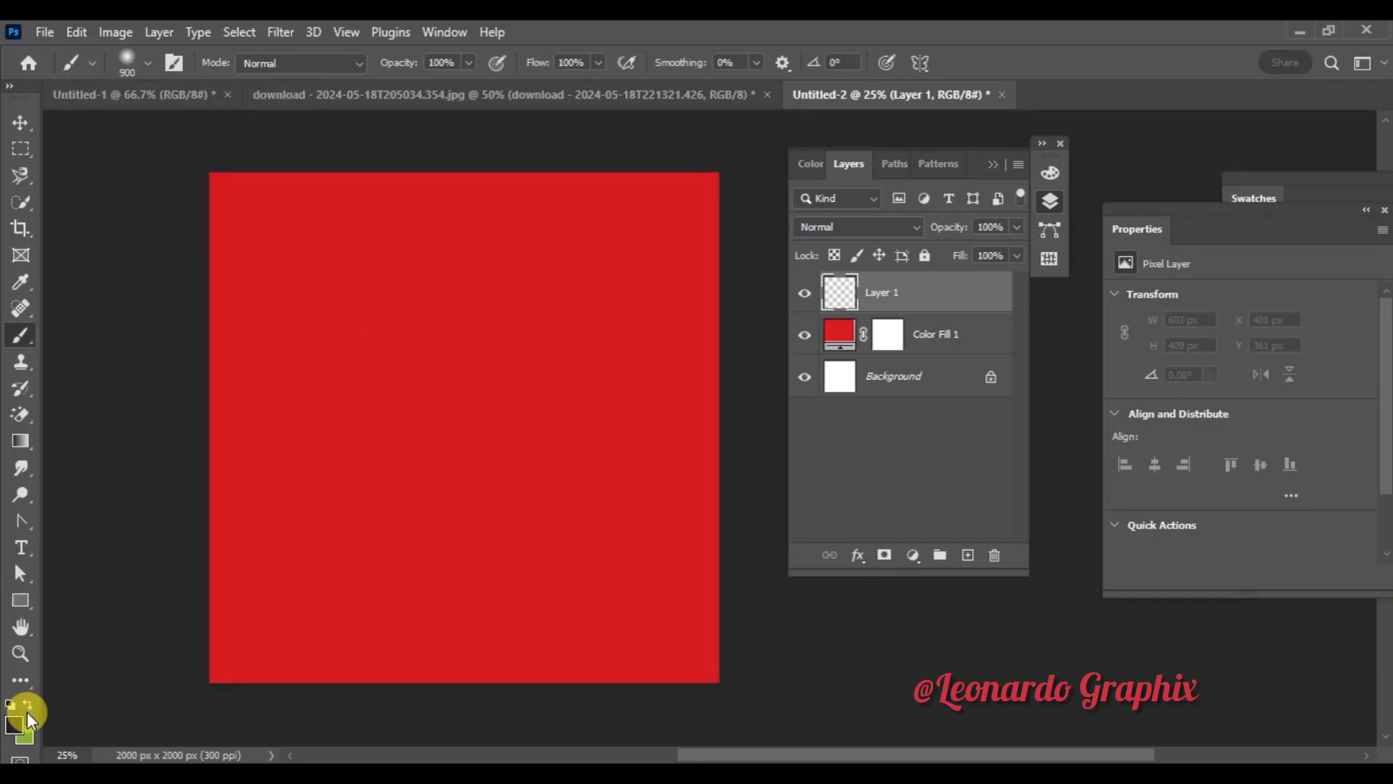
Step: Set the colour to white and paint two soft dabs just above-left of centre
click(26, 733)
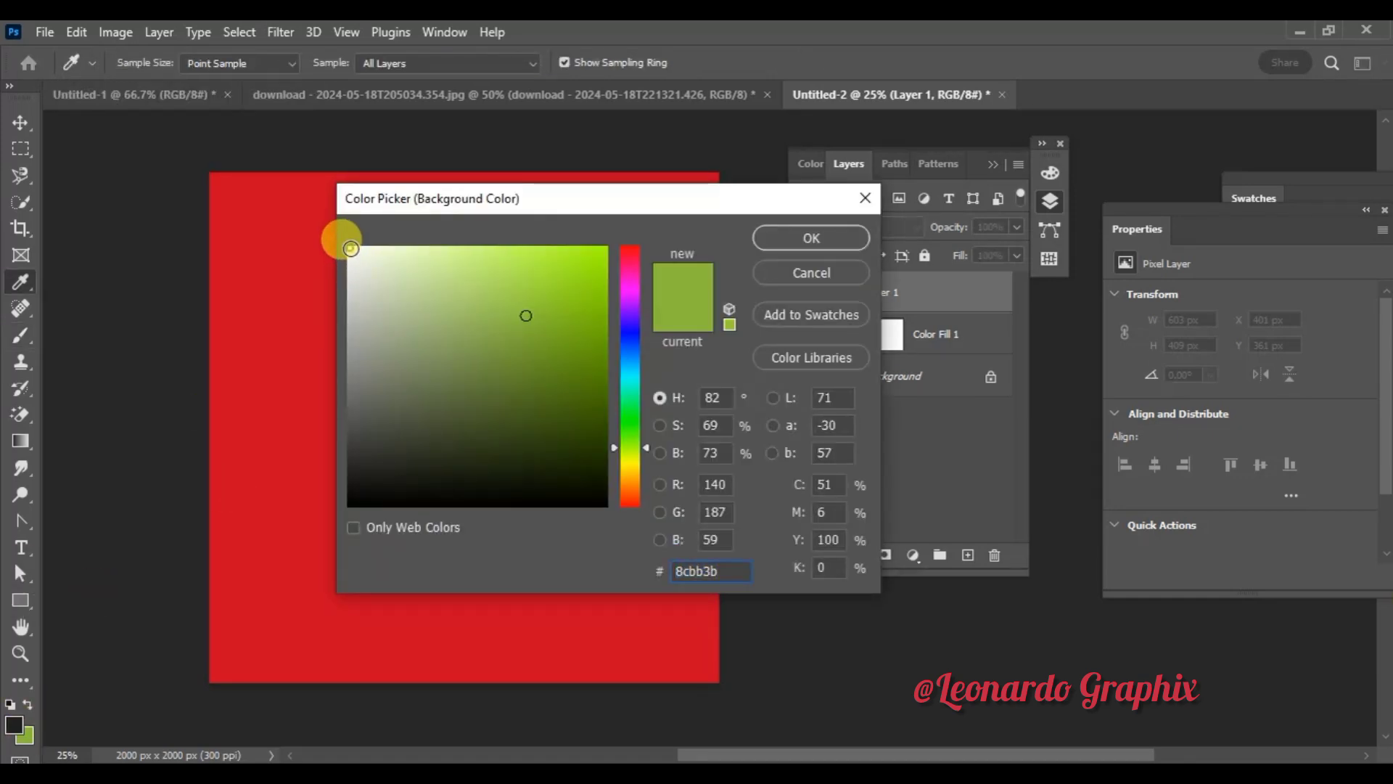
click(351, 248)
click(807, 232)
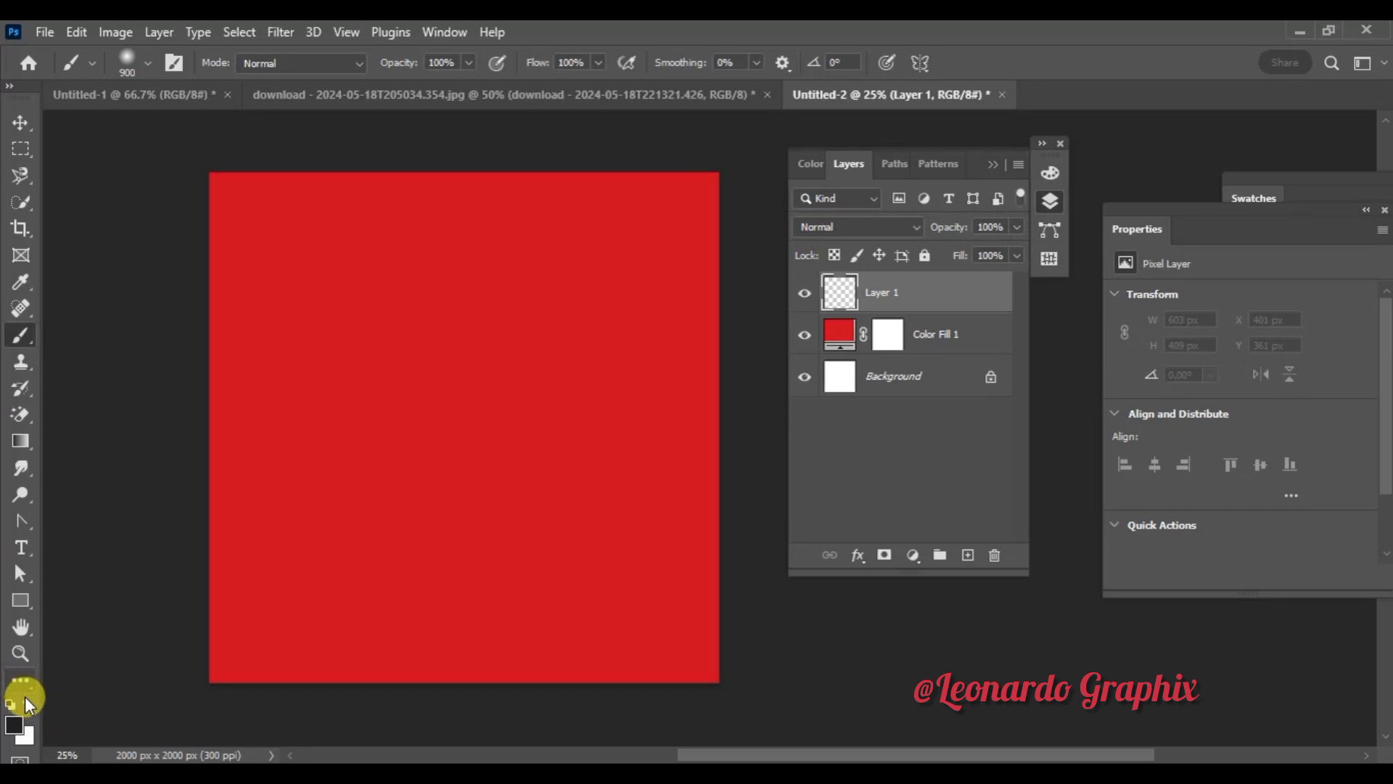
click(447, 392)
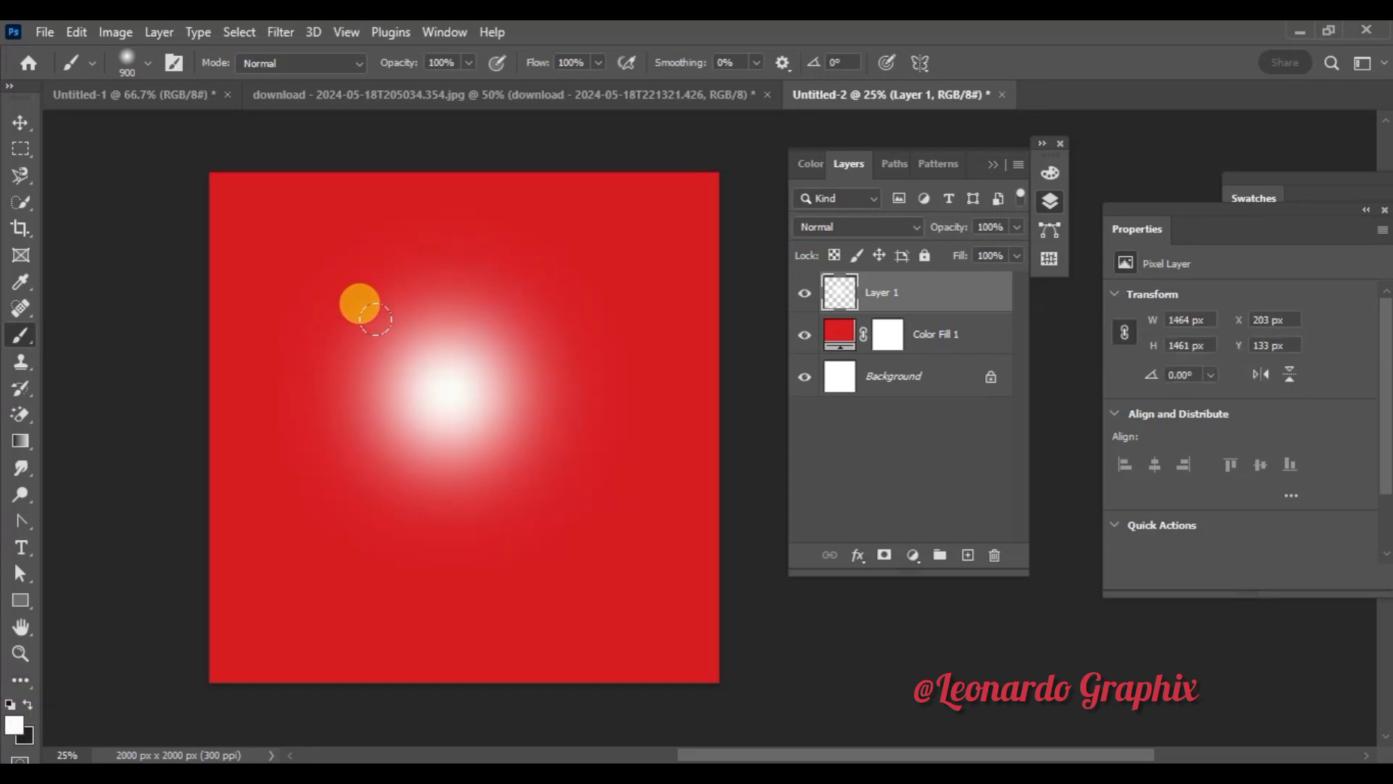
click(449, 392)
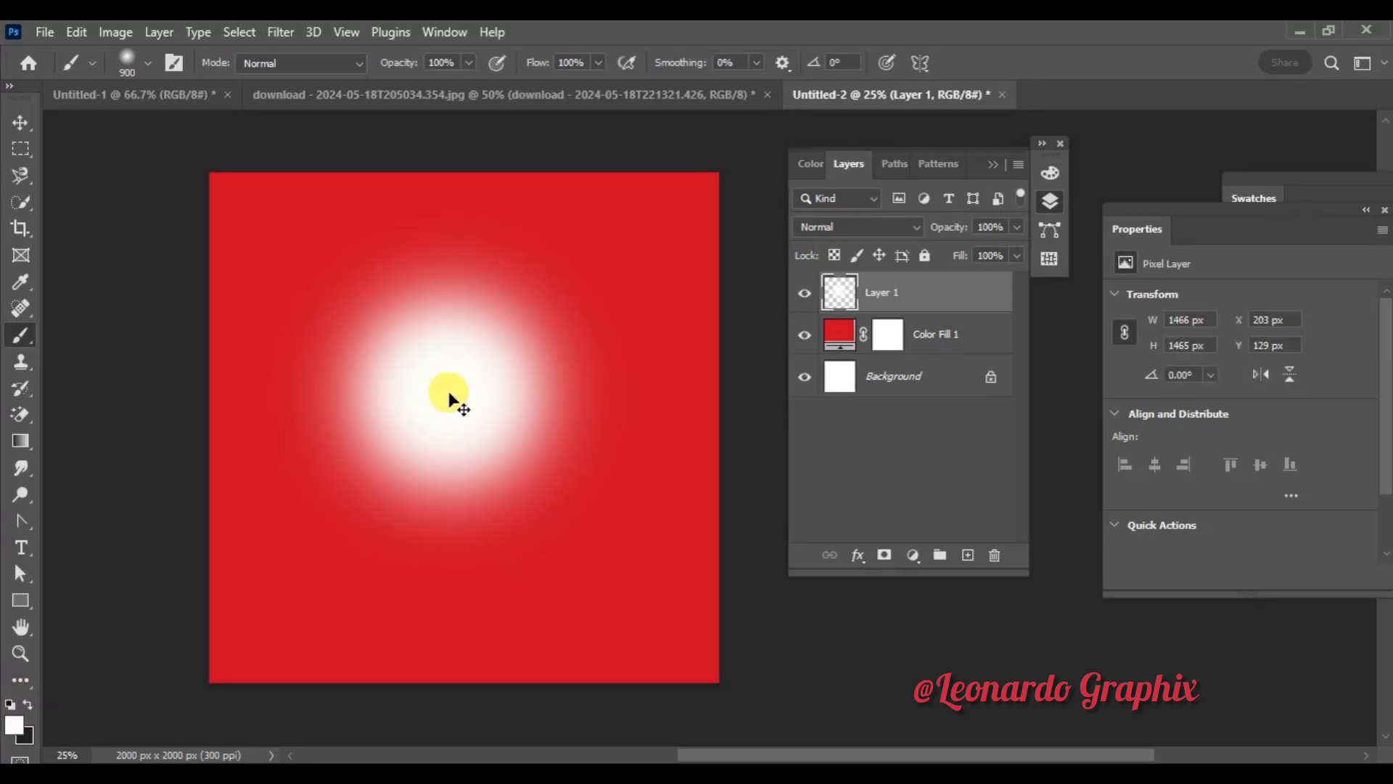
click(20, 124)
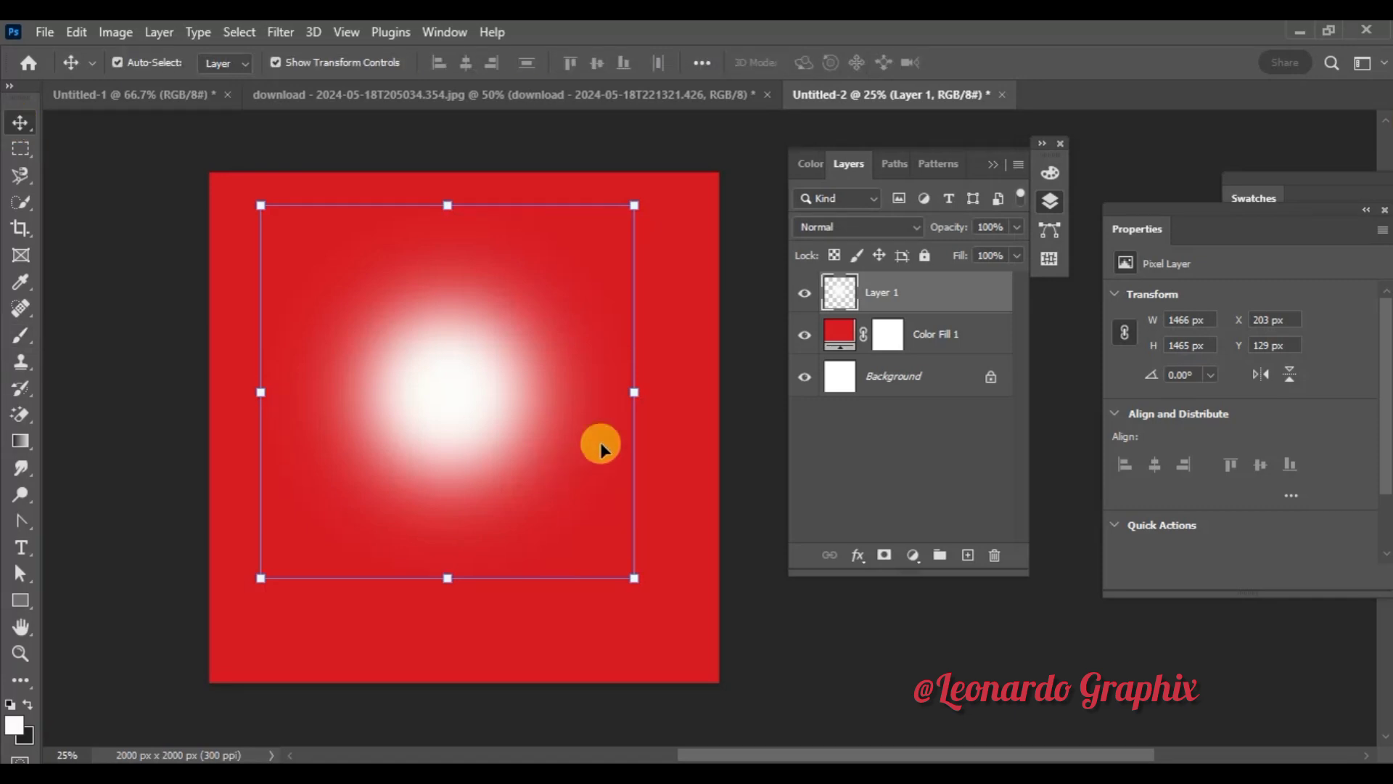
Step: Scale the white glow up to about 1900 px so it fills the canvas
drag(634, 578, 698, 642)
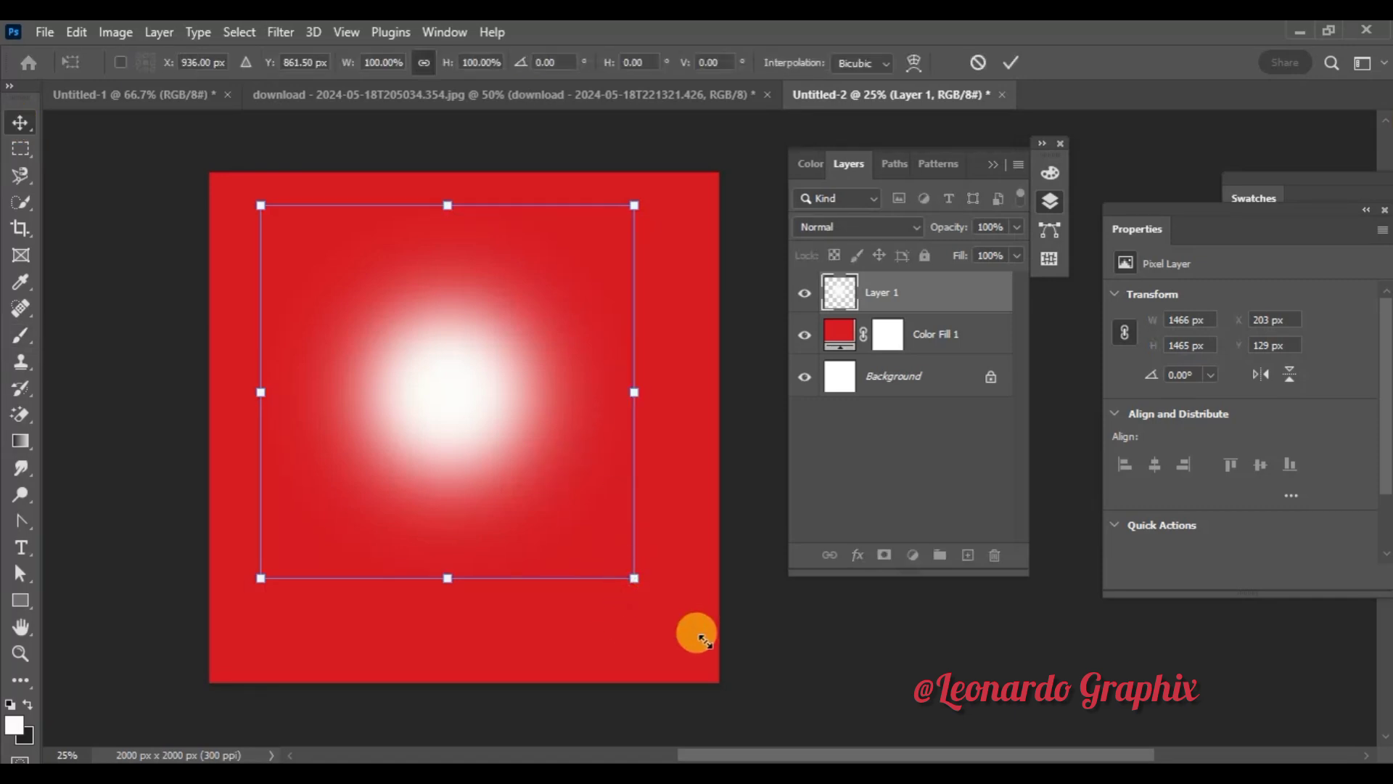
drag(232, 655, 186, 668)
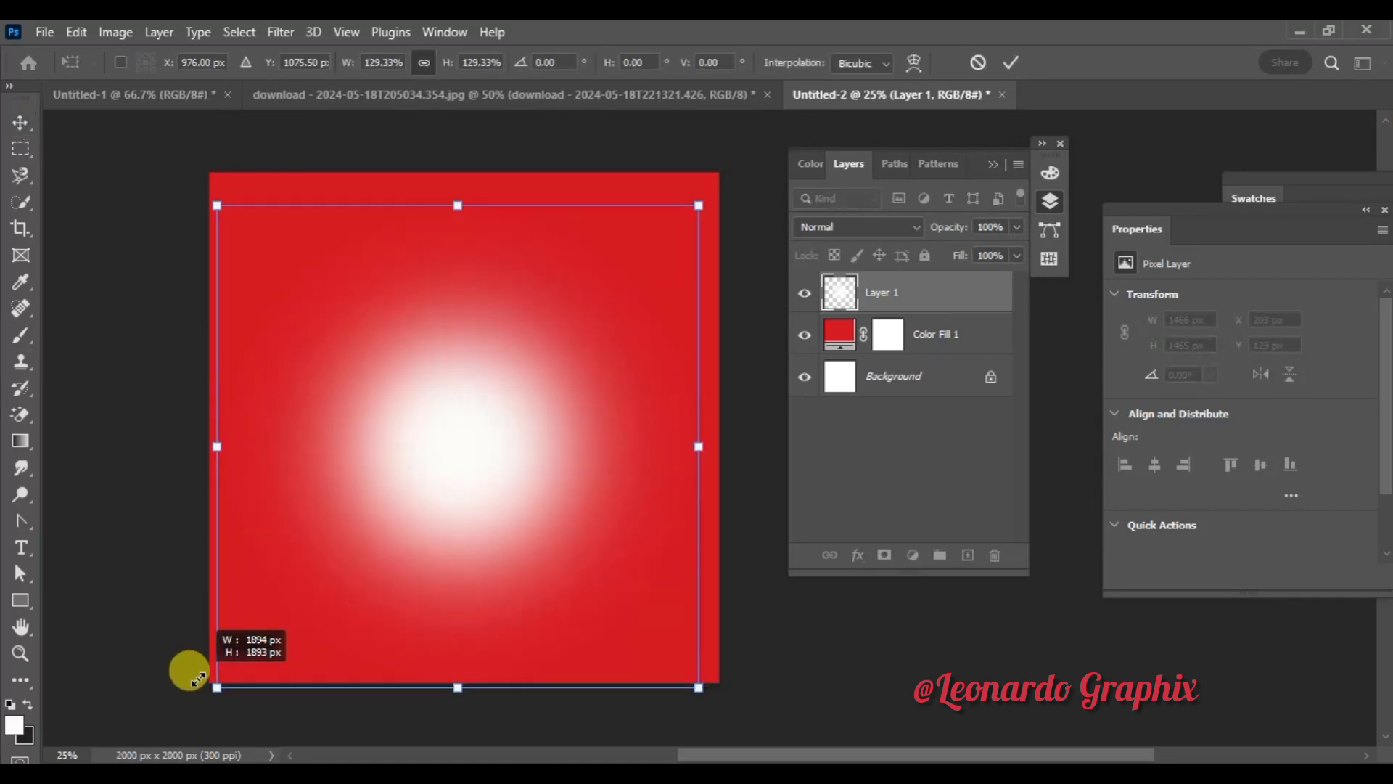
drag(466, 533, 472, 498)
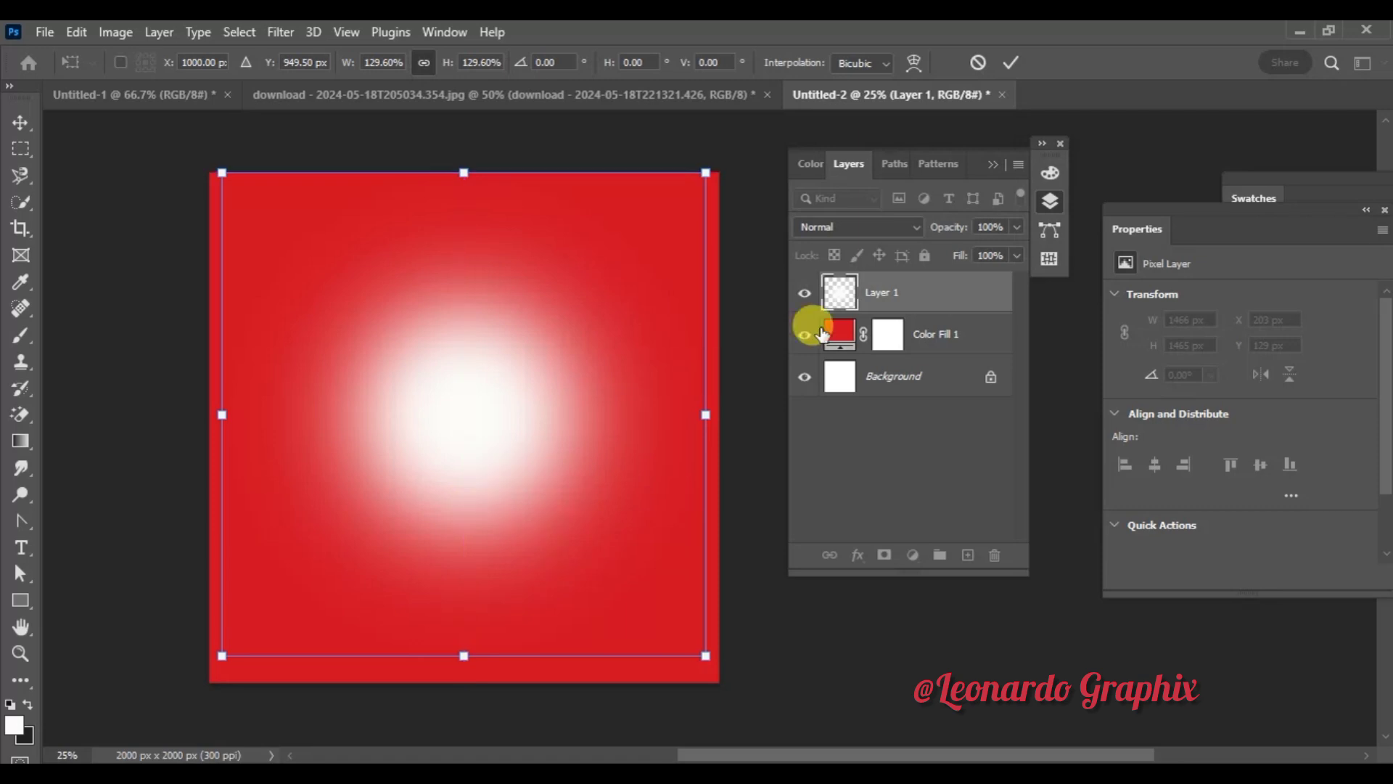
Step: Set the glow layer to Overlay, apply the scaling, and reselect Layer 1
click(913, 227)
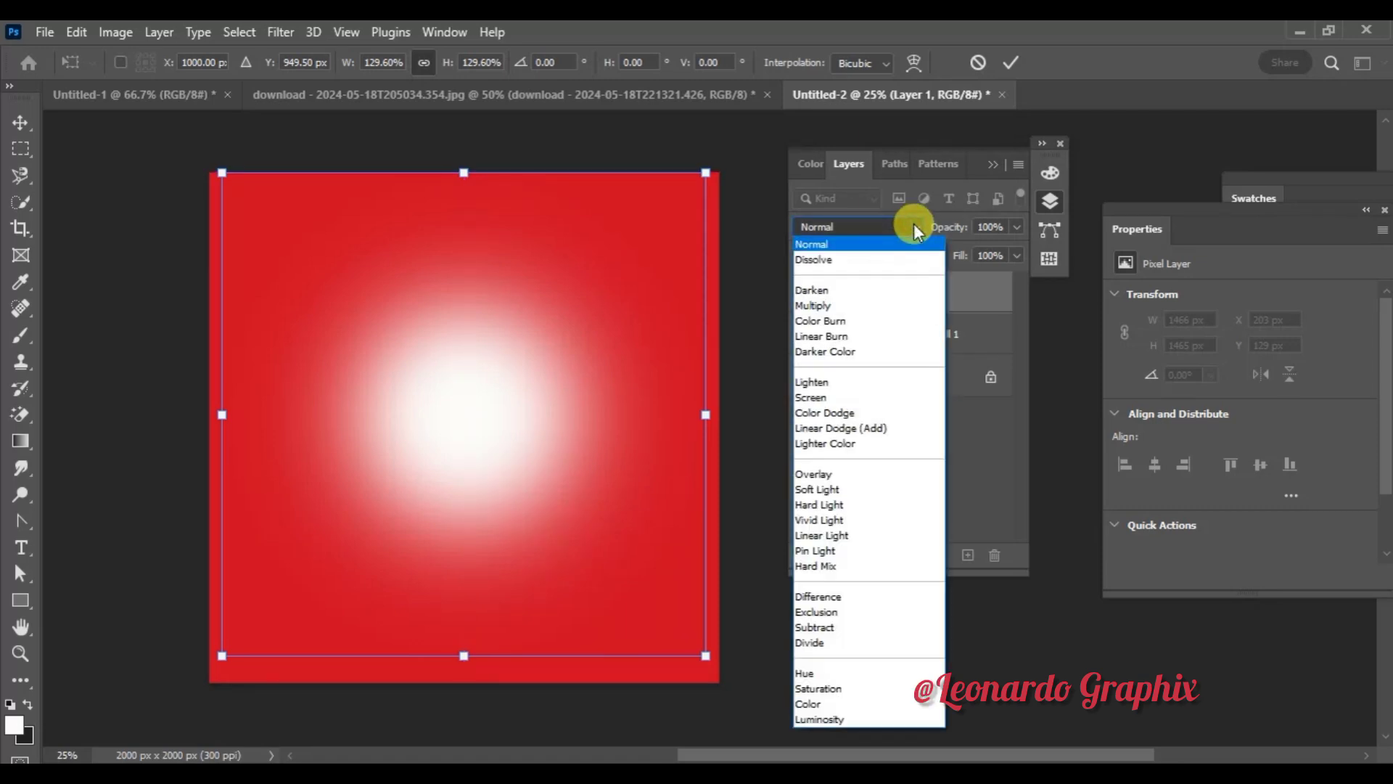
click(856, 479)
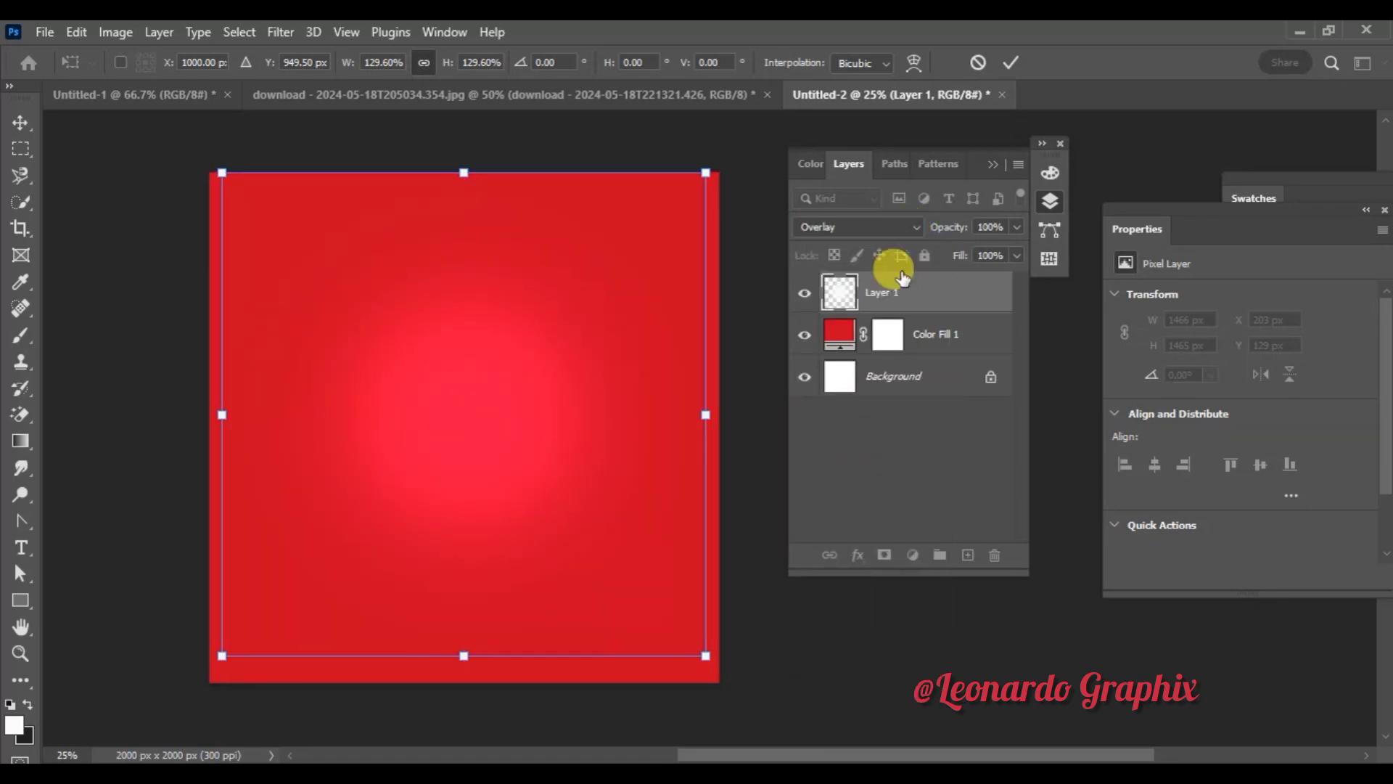
click(1008, 61)
click(934, 441)
drag(489, 434, 481, 450)
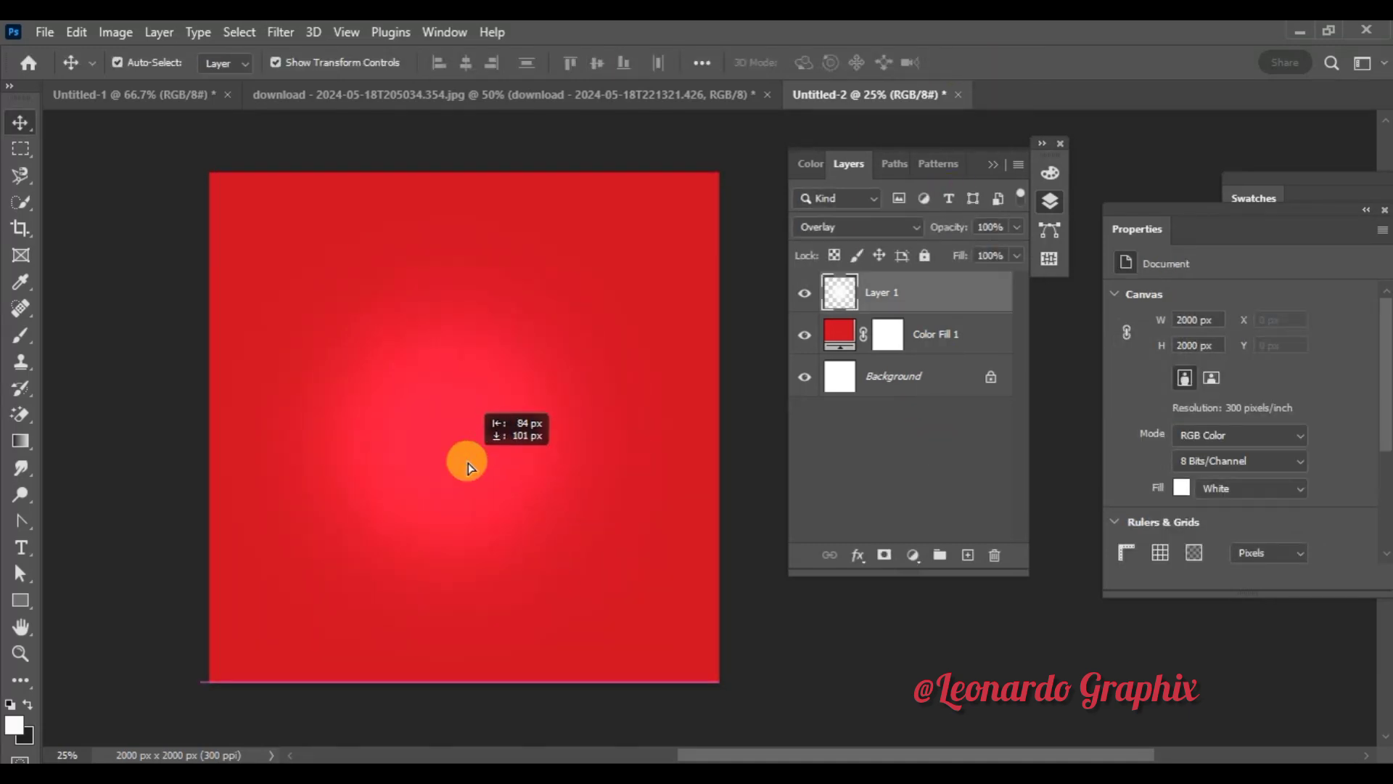
click(869, 486)
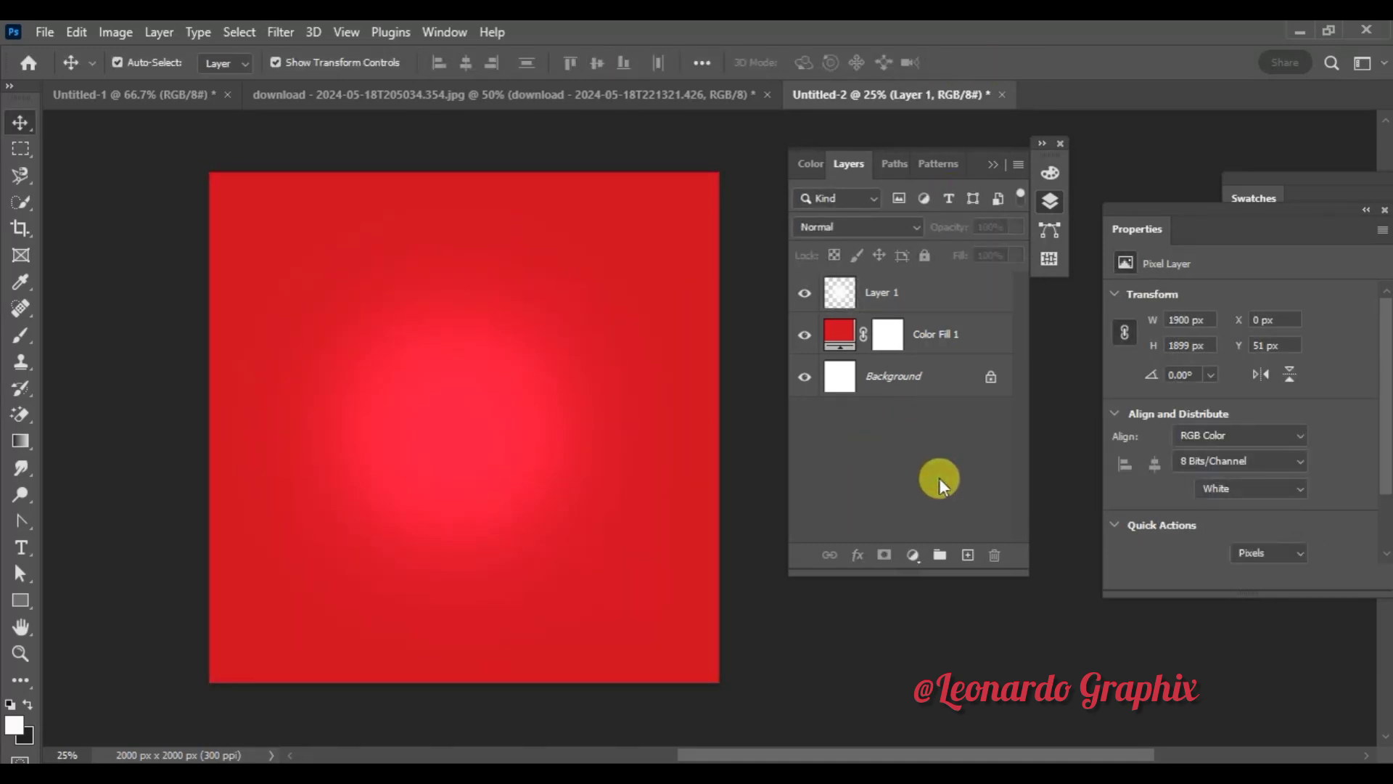
click(948, 290)
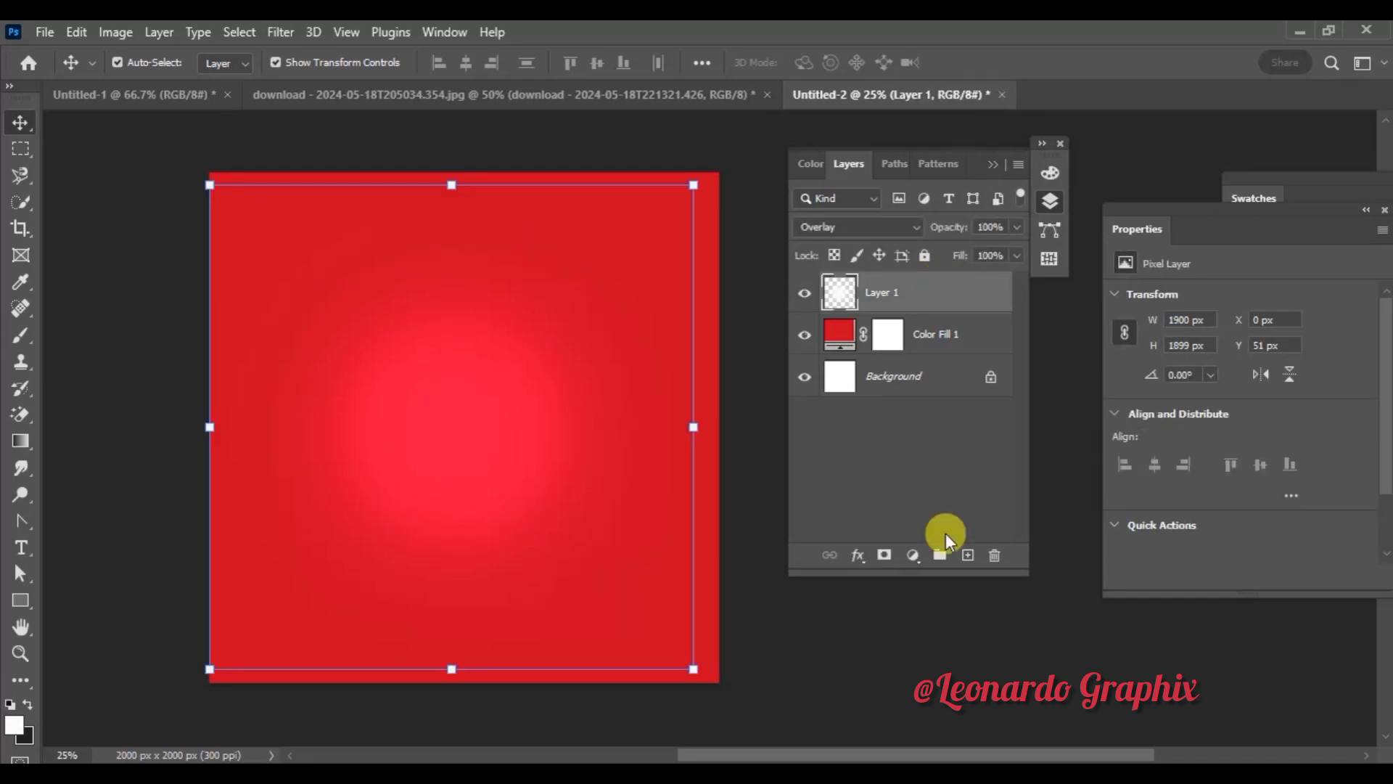
Step: Add Layers 2–4, setting Layer 3's blend mode to Soft Light
click(968, 556)
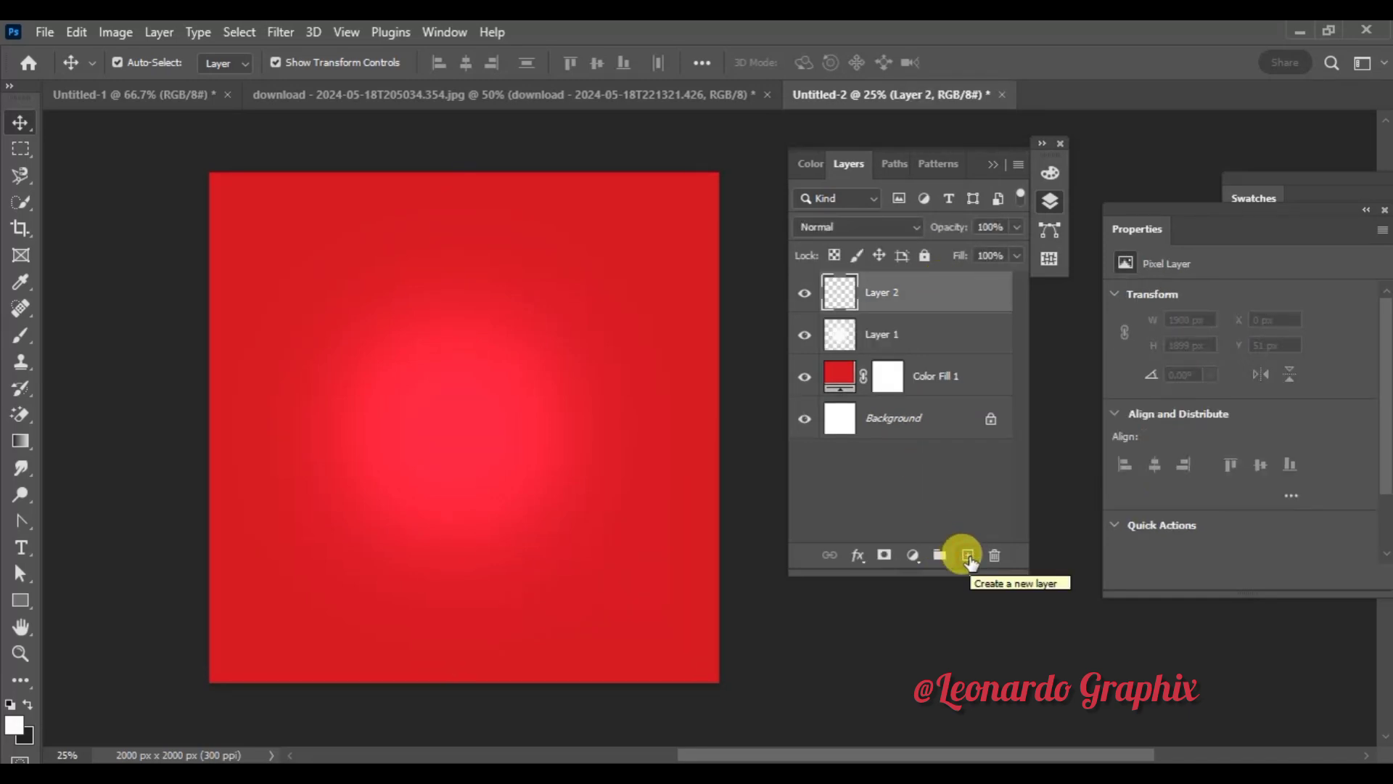
click(968, 556)
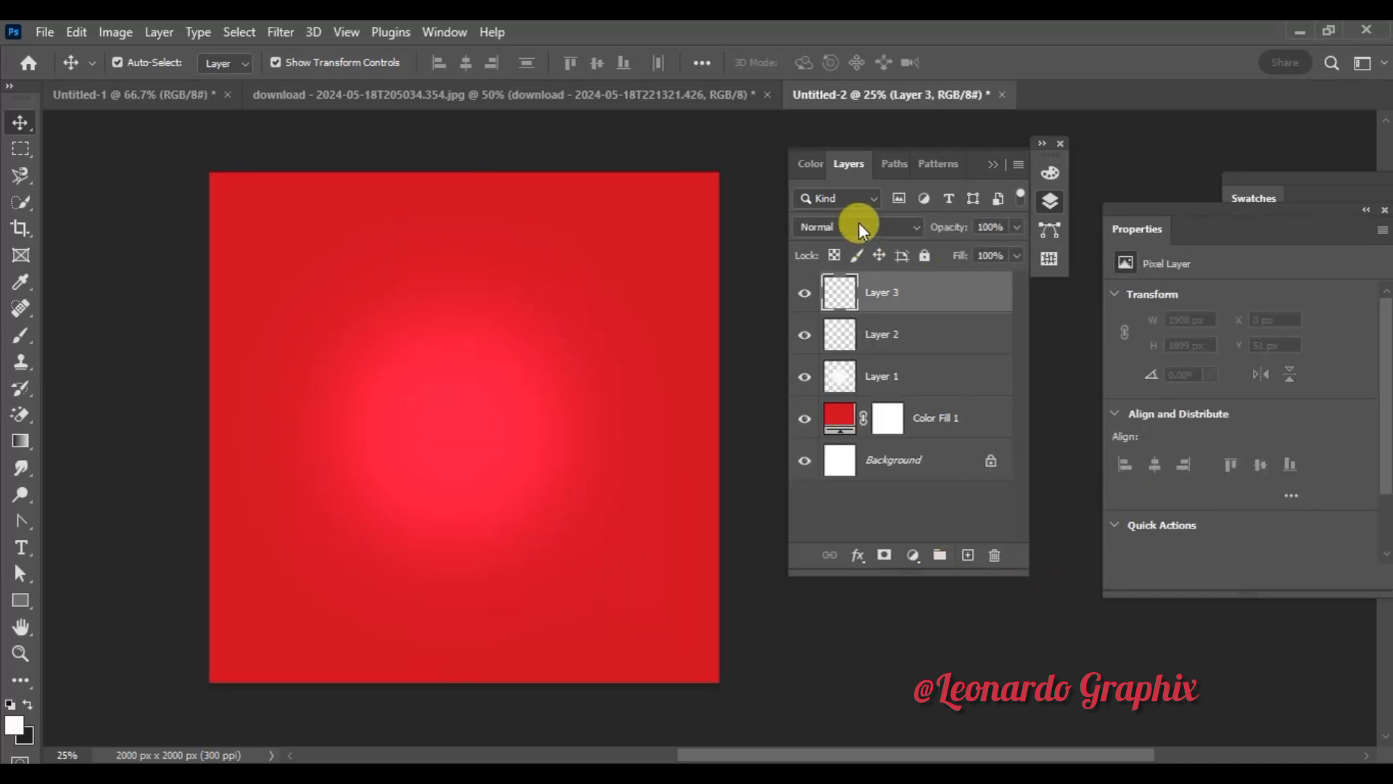
click(916, 228)
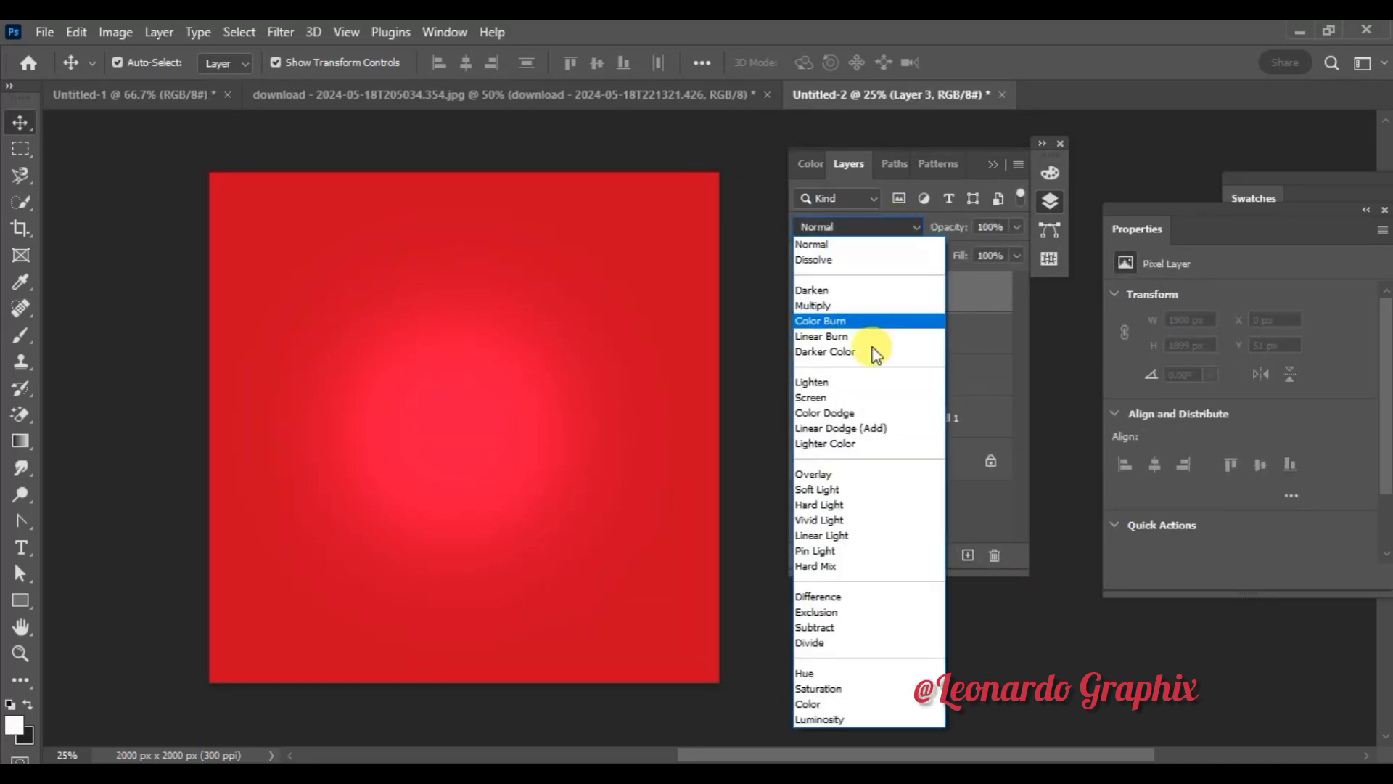
click(860, 490)
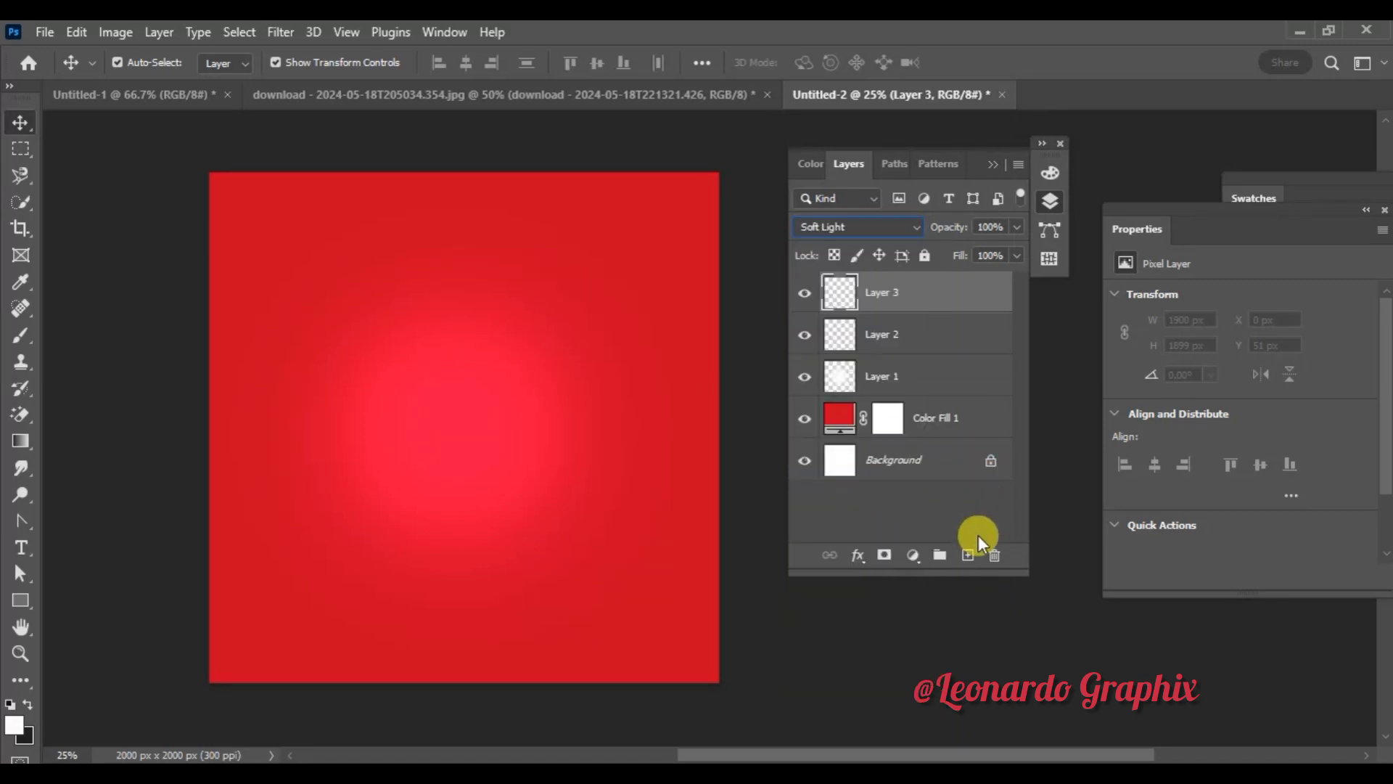
click(968, 555)
Step: Group Layers 1–4 into a single collapsed Group 1
click(947, 415)
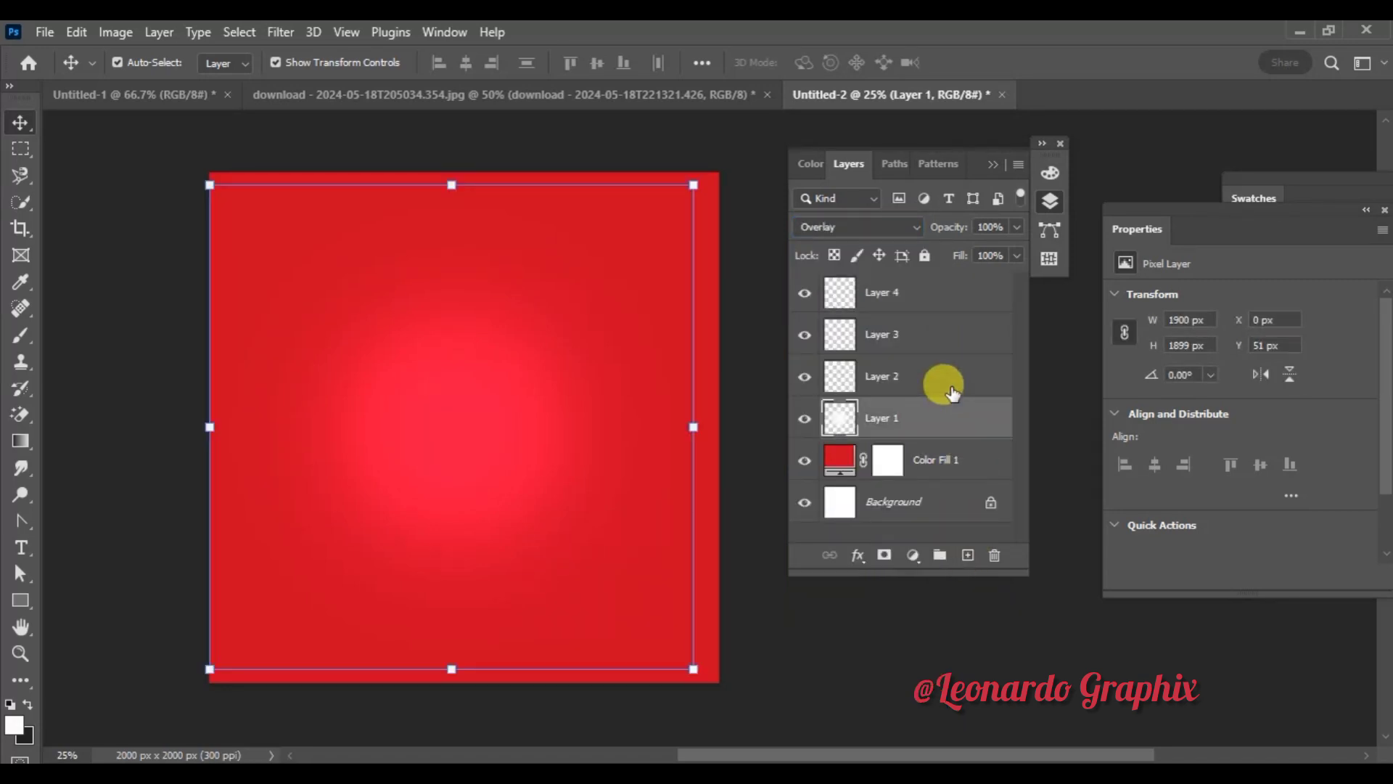
shift+click(952, 378)
shift+click(955, 336)
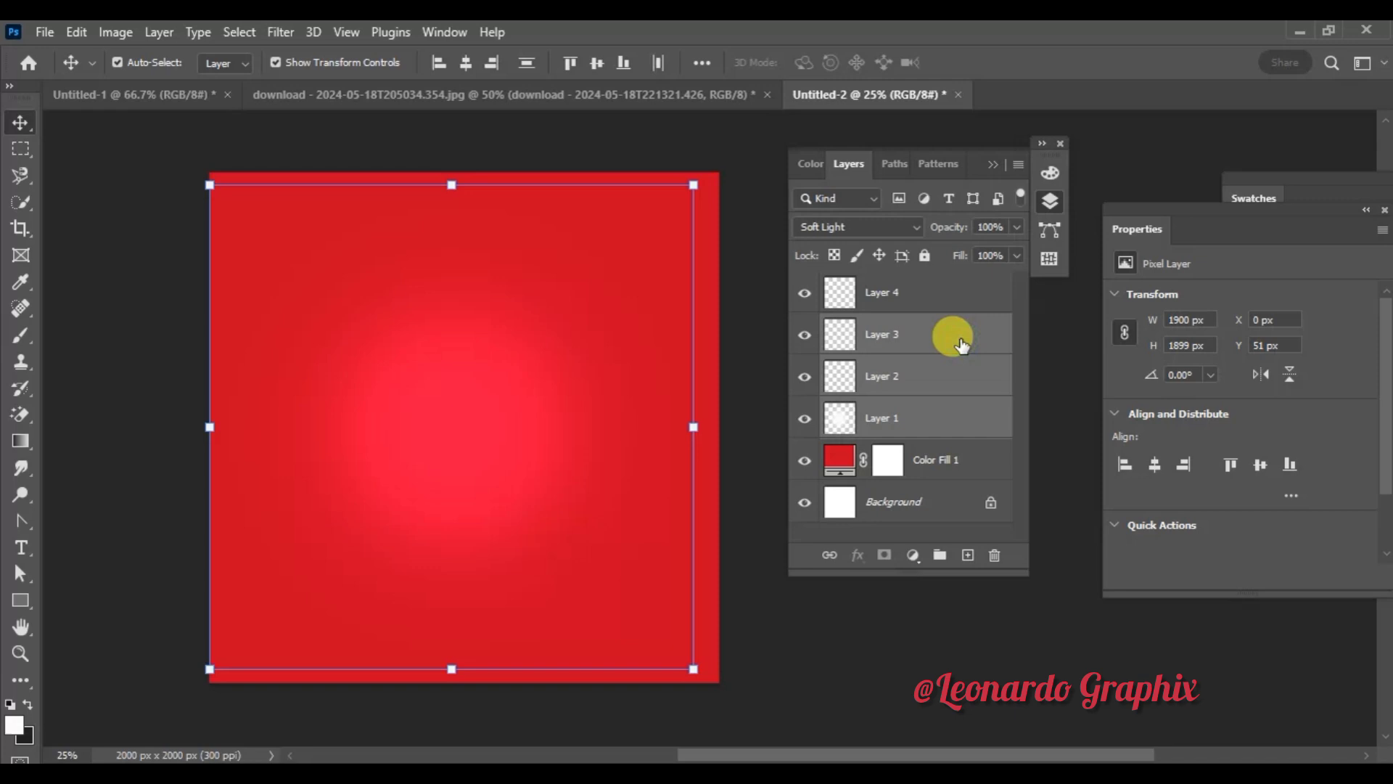
shift+click(962, 296)
key(ctrl+g)
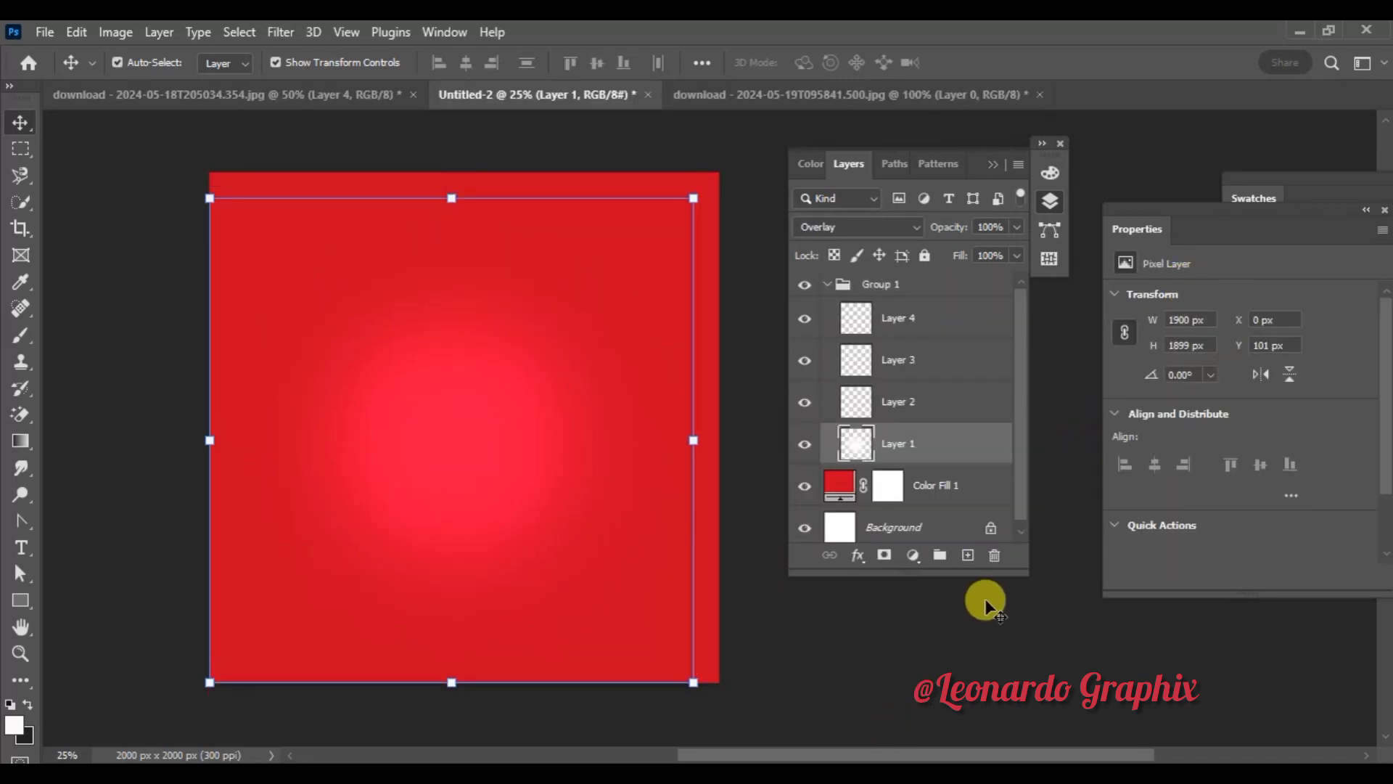
shift+click(964, 314)
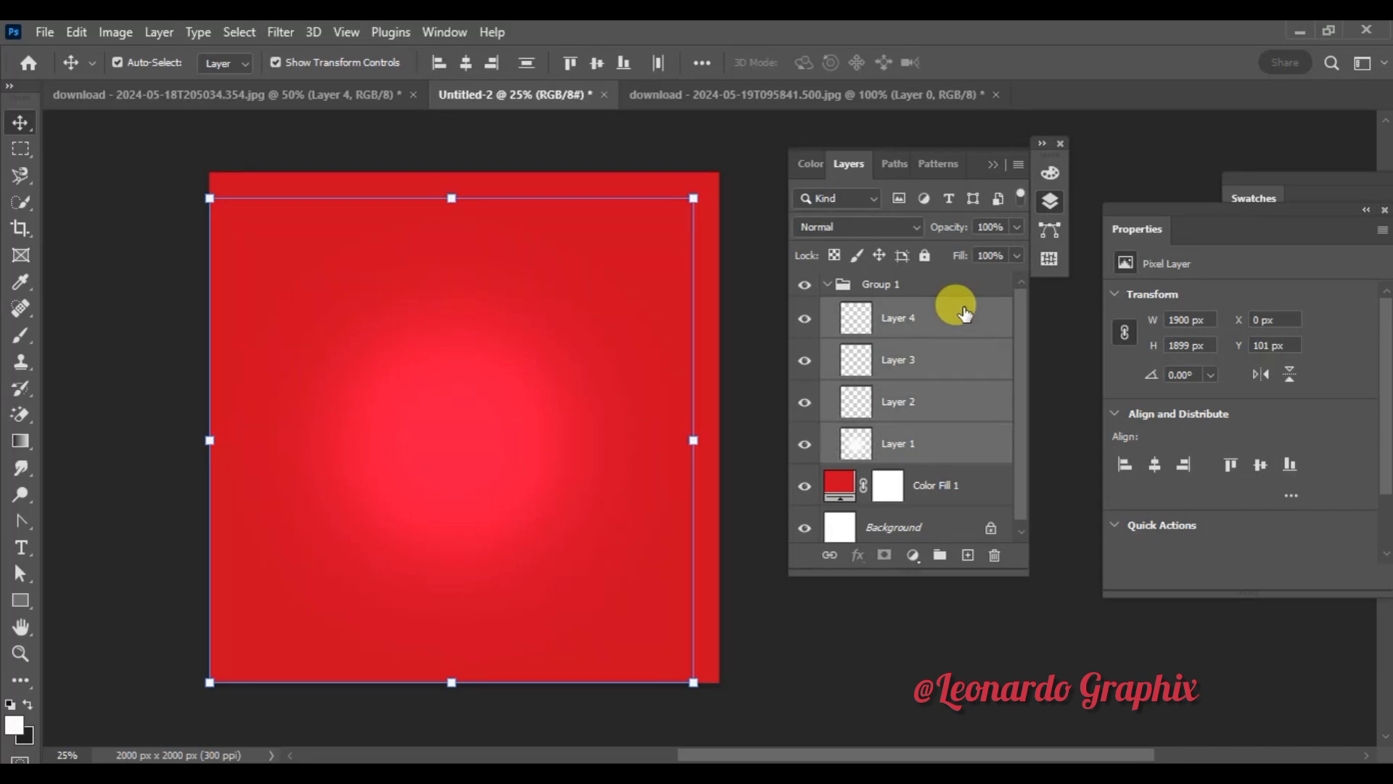
key(ctrl+g)
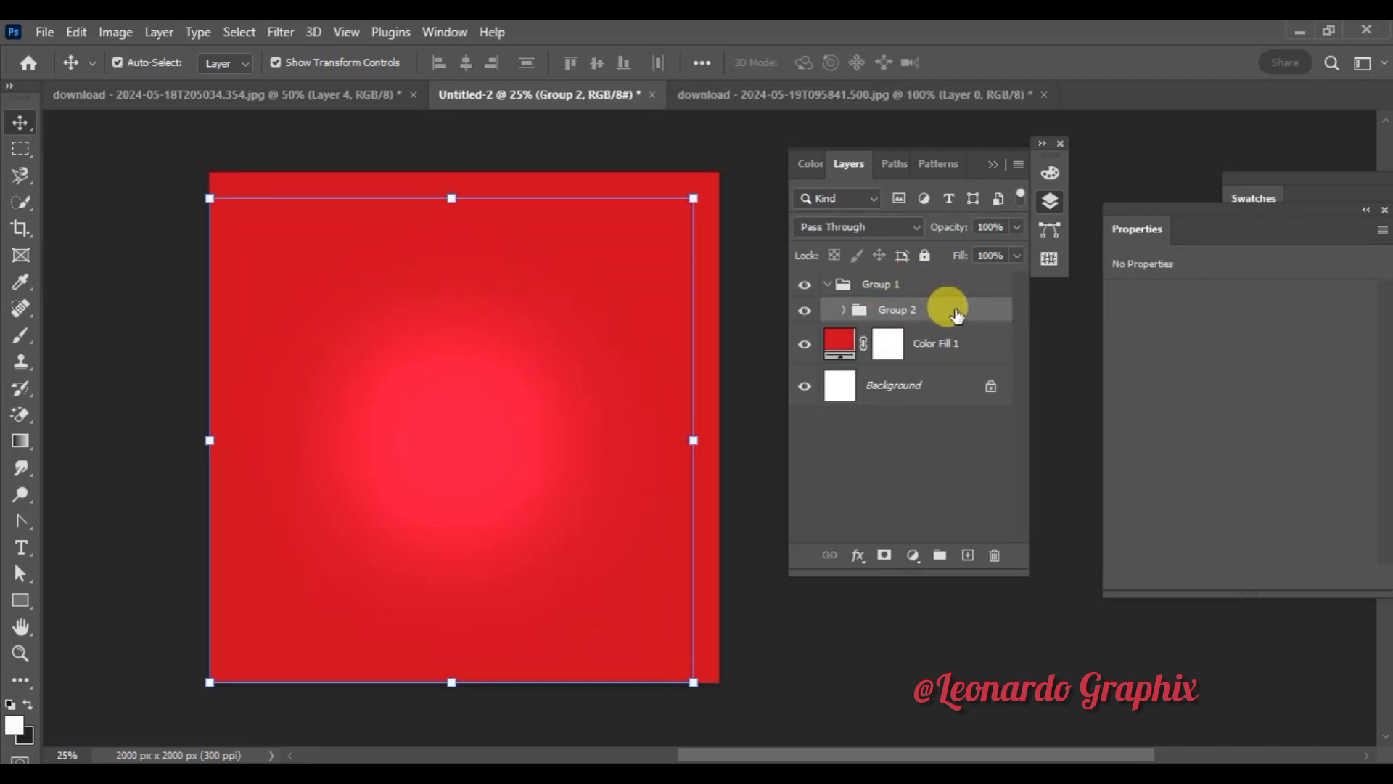
key(ctrl+shift+g)
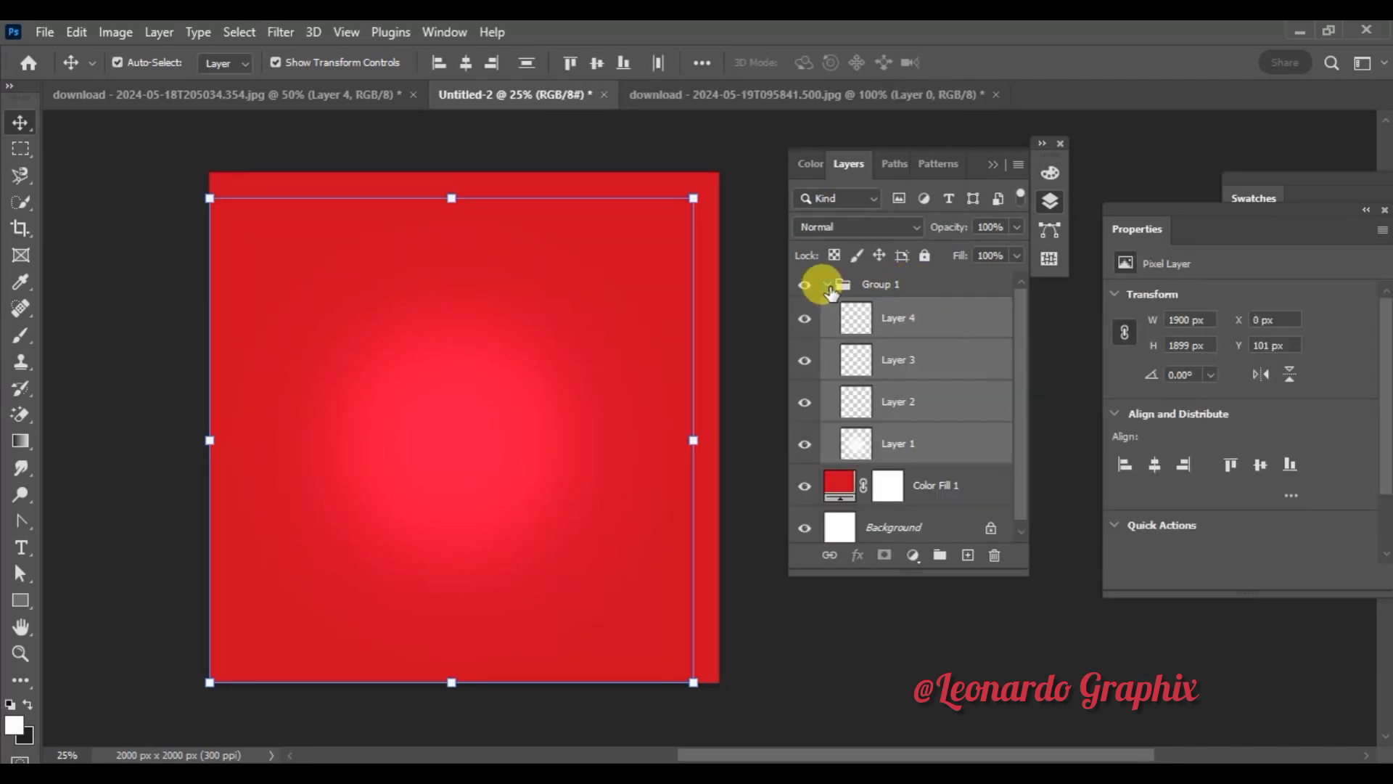
click(827, 285)
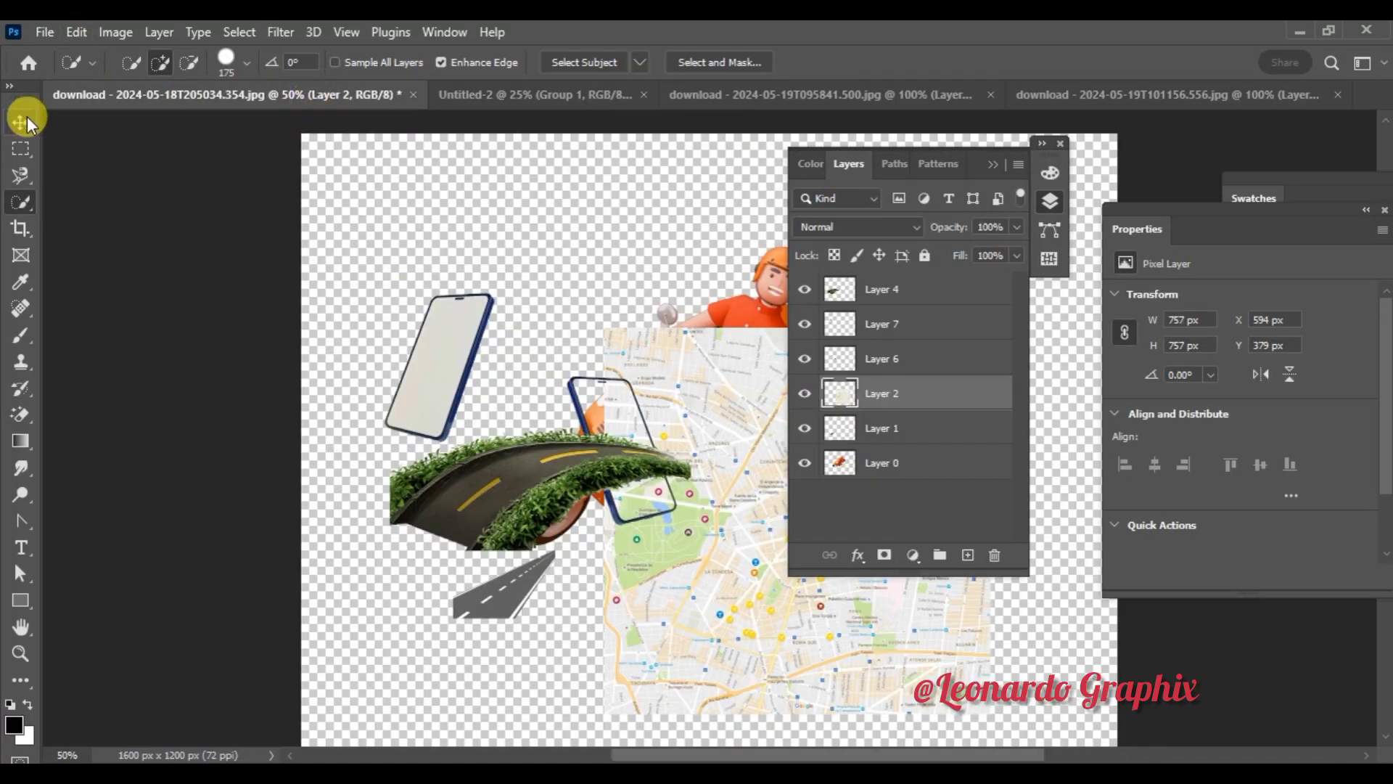
Step: Drag the phone mockup onto the poster and enlarge it with Free Transform
click(28, 116)
drag(436, 341, 511, 364)
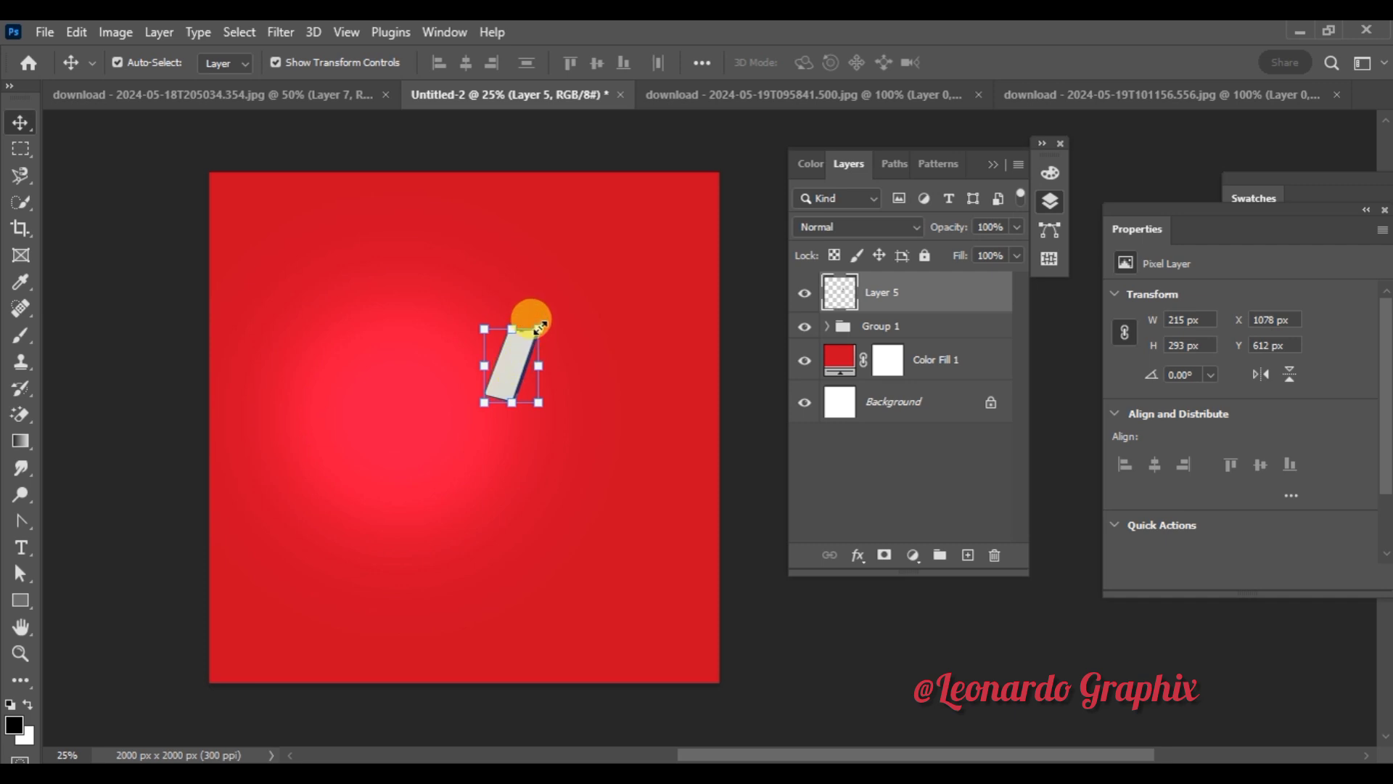
drag(534, 313, 640, 190)
drag(640, 401, 675, 533)
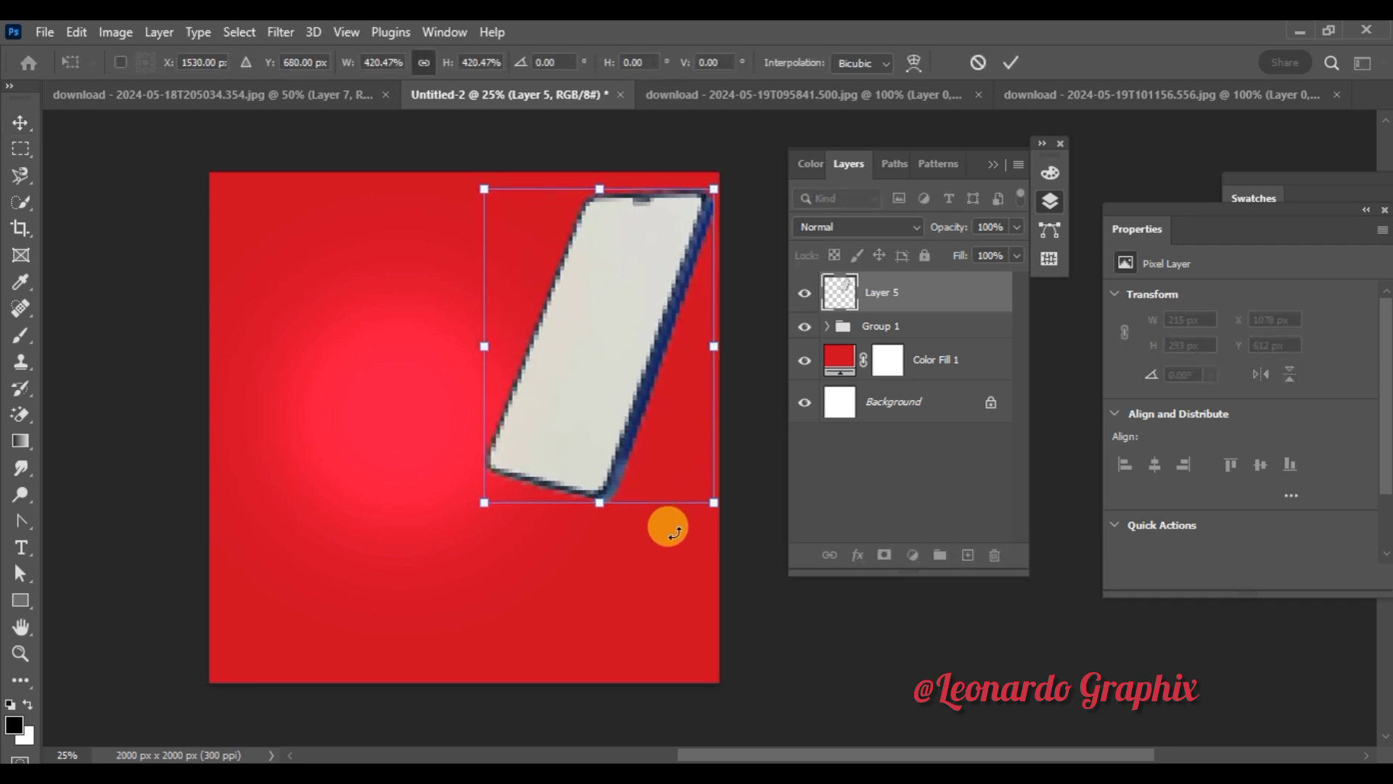
drag(629, 437, 586, 490)
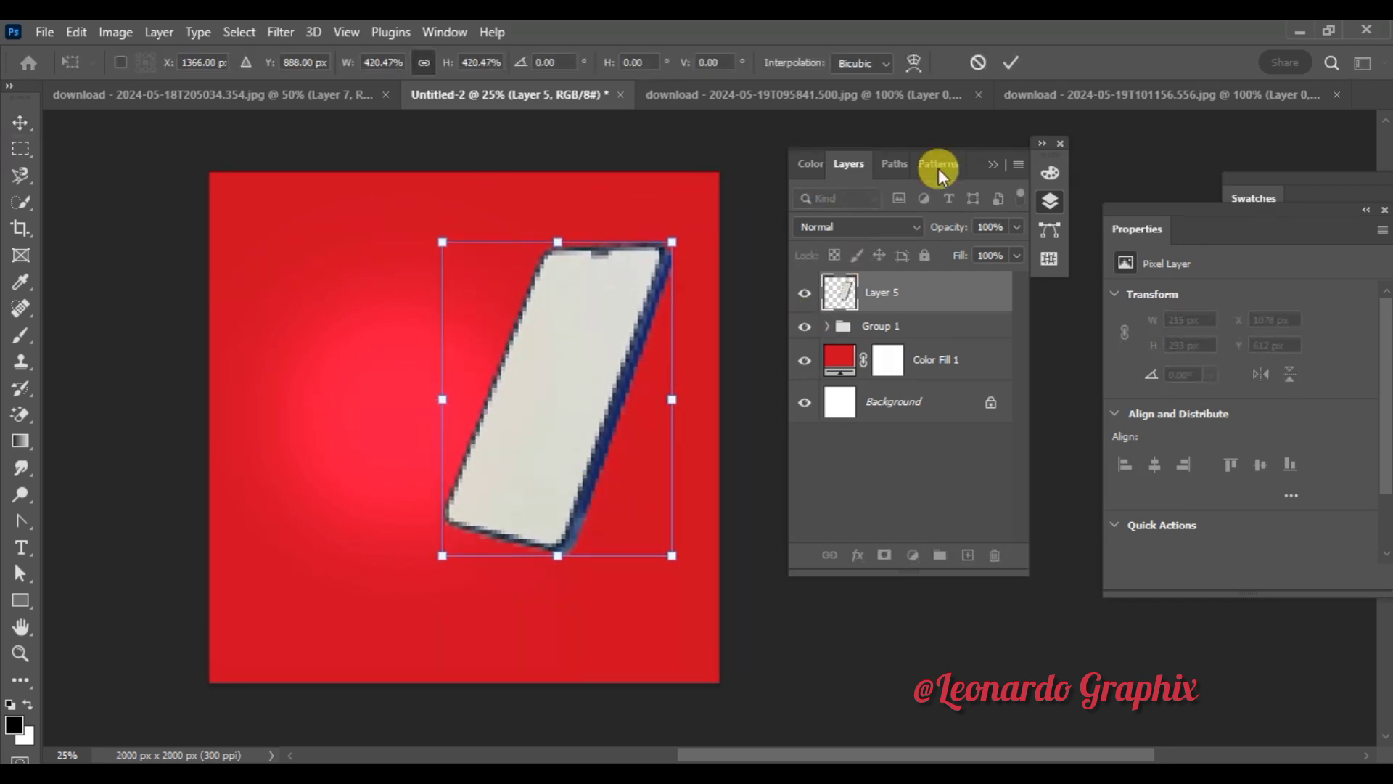
click(1013, 61)
Step: Reposition the phone (Layer 5) right and down on the poster and reselect it
click(702, 397)
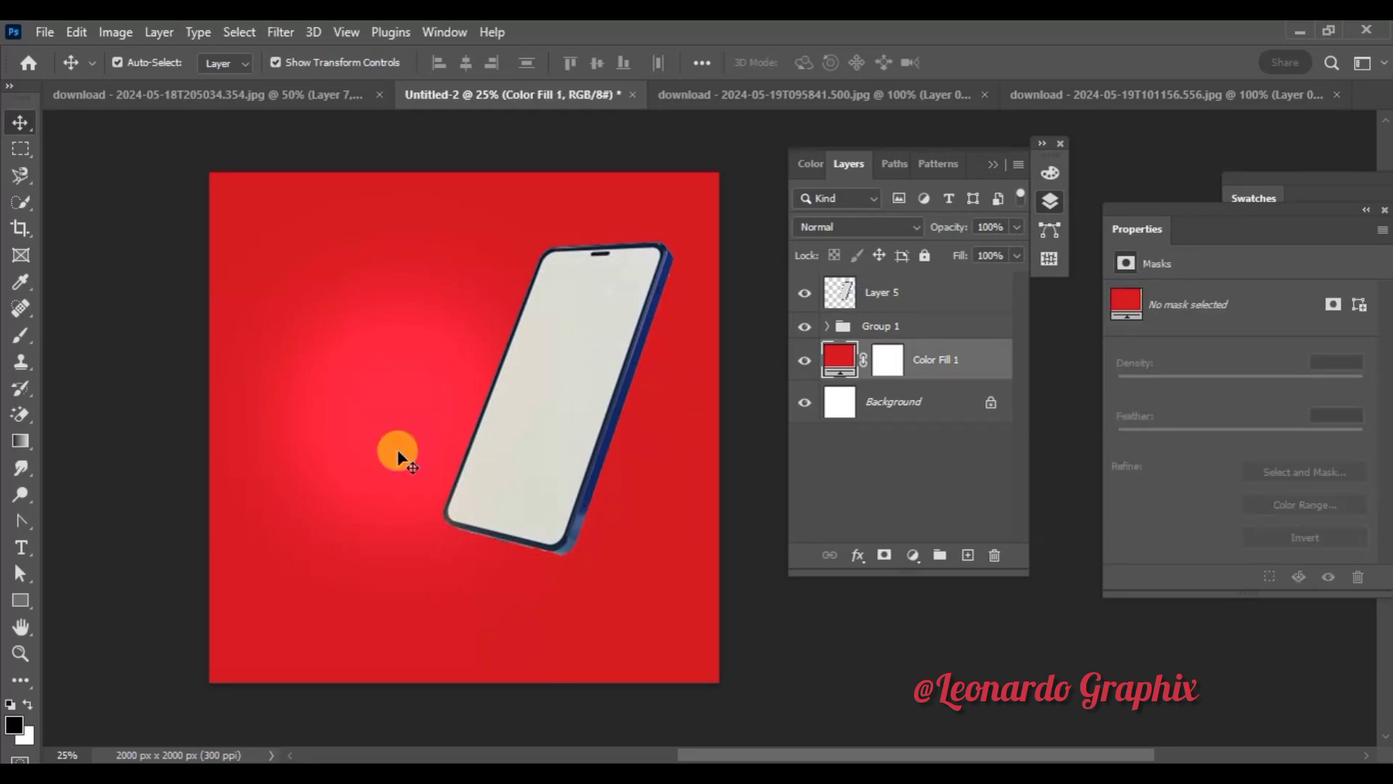
drag(385, 450, 359, 460)
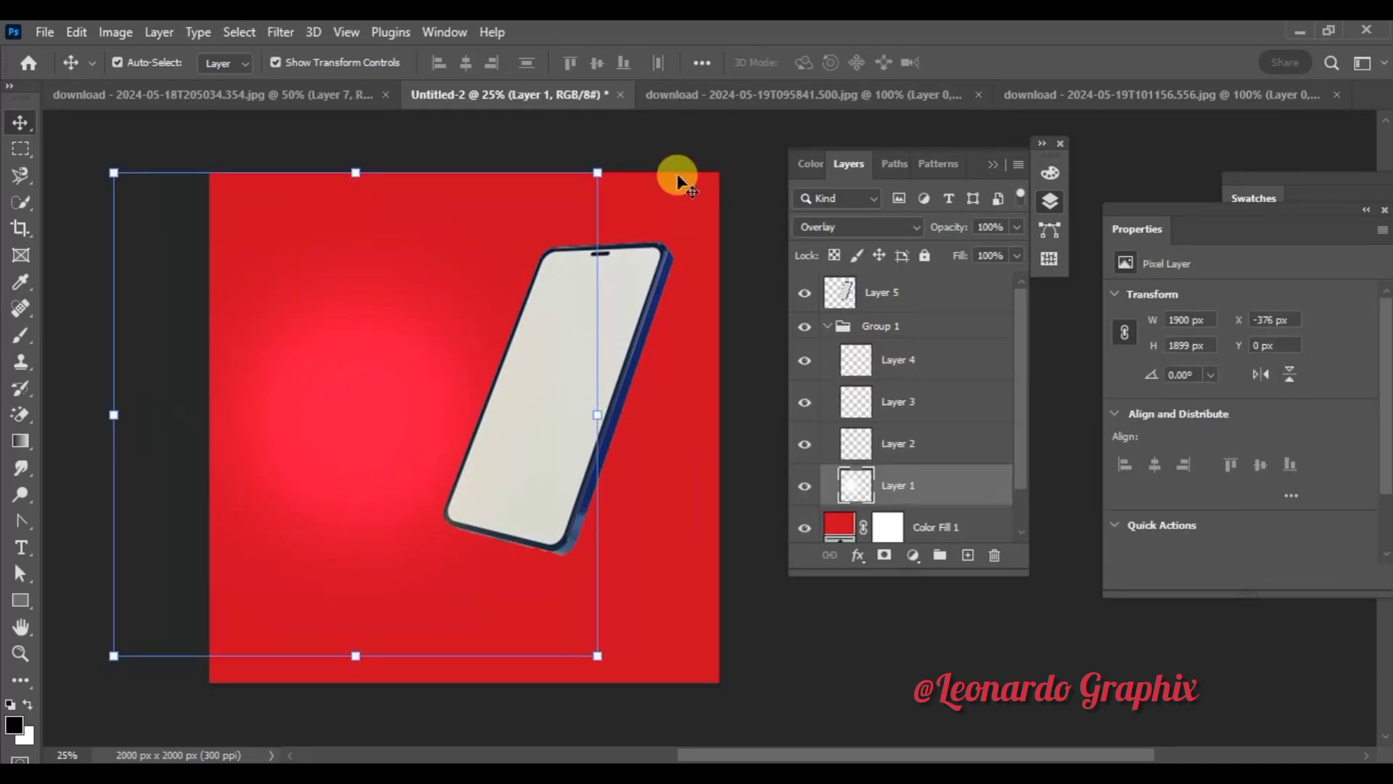
click(735, 148)
click(827, 325)
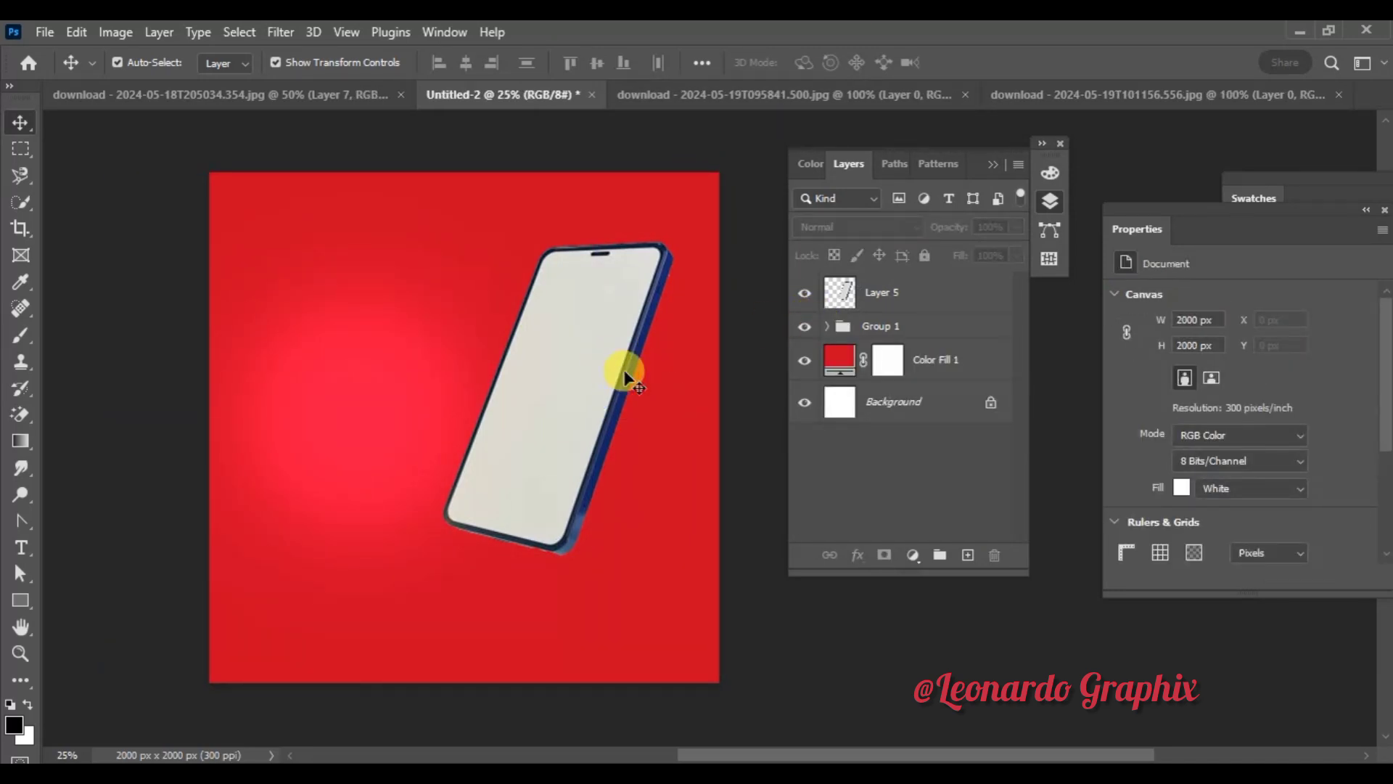
drag(625, 367, 642, 382)
click(98, 220)
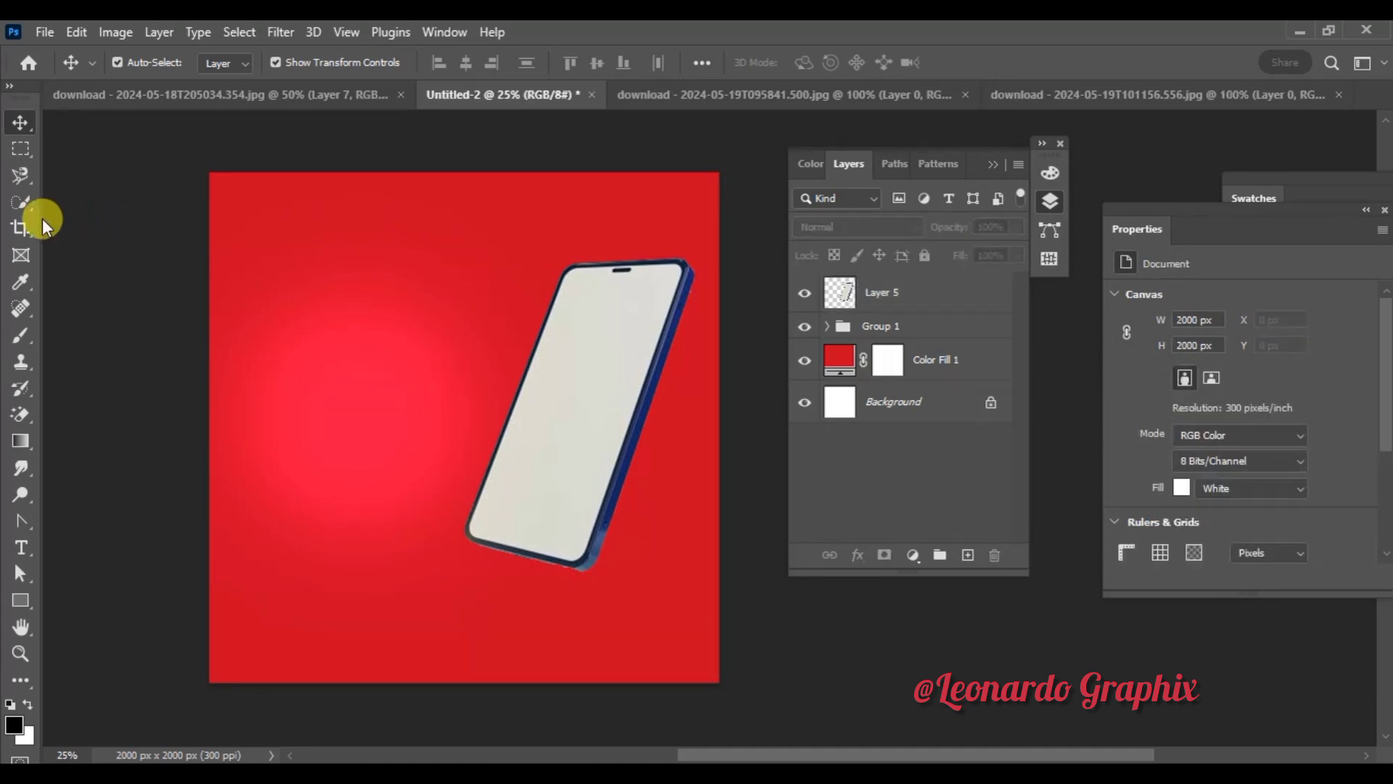
click(21, 202)
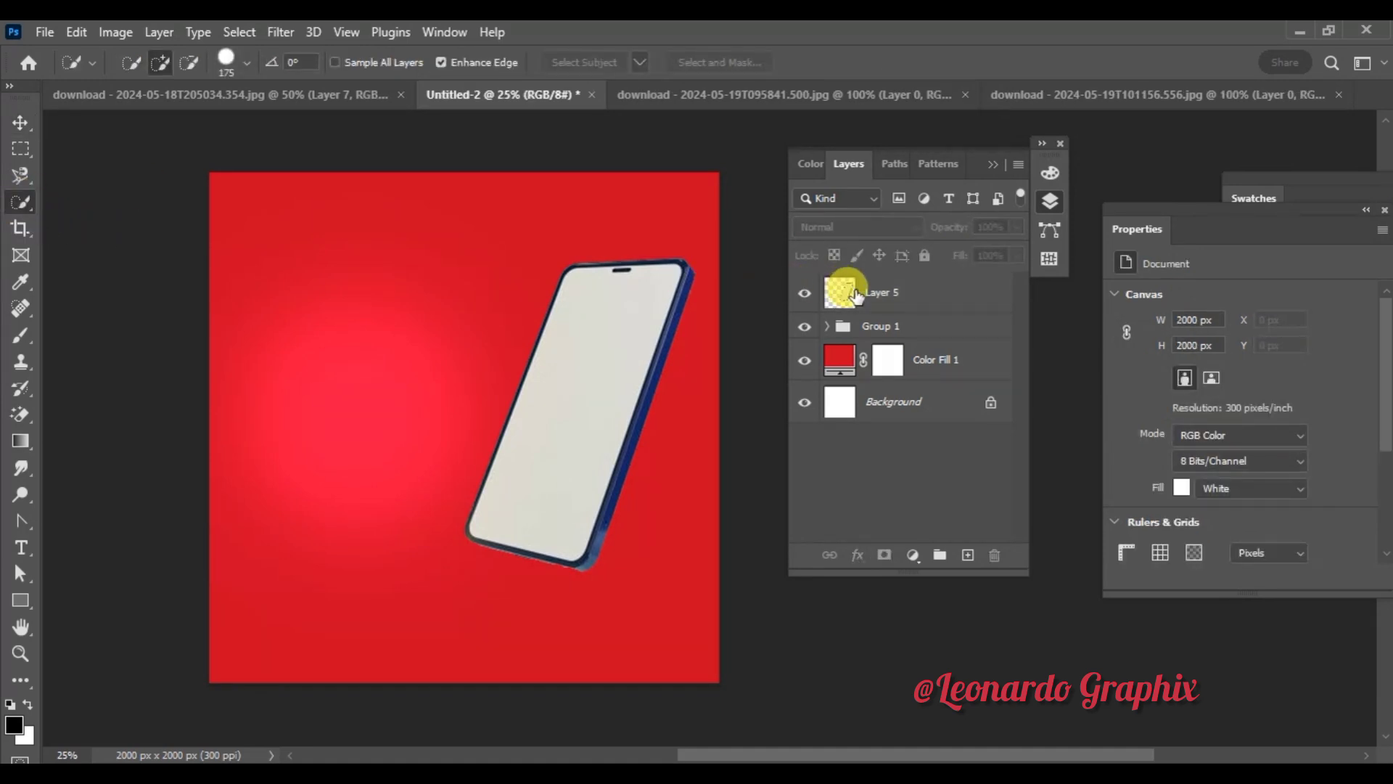
click(855, 293)
click(351, 96)
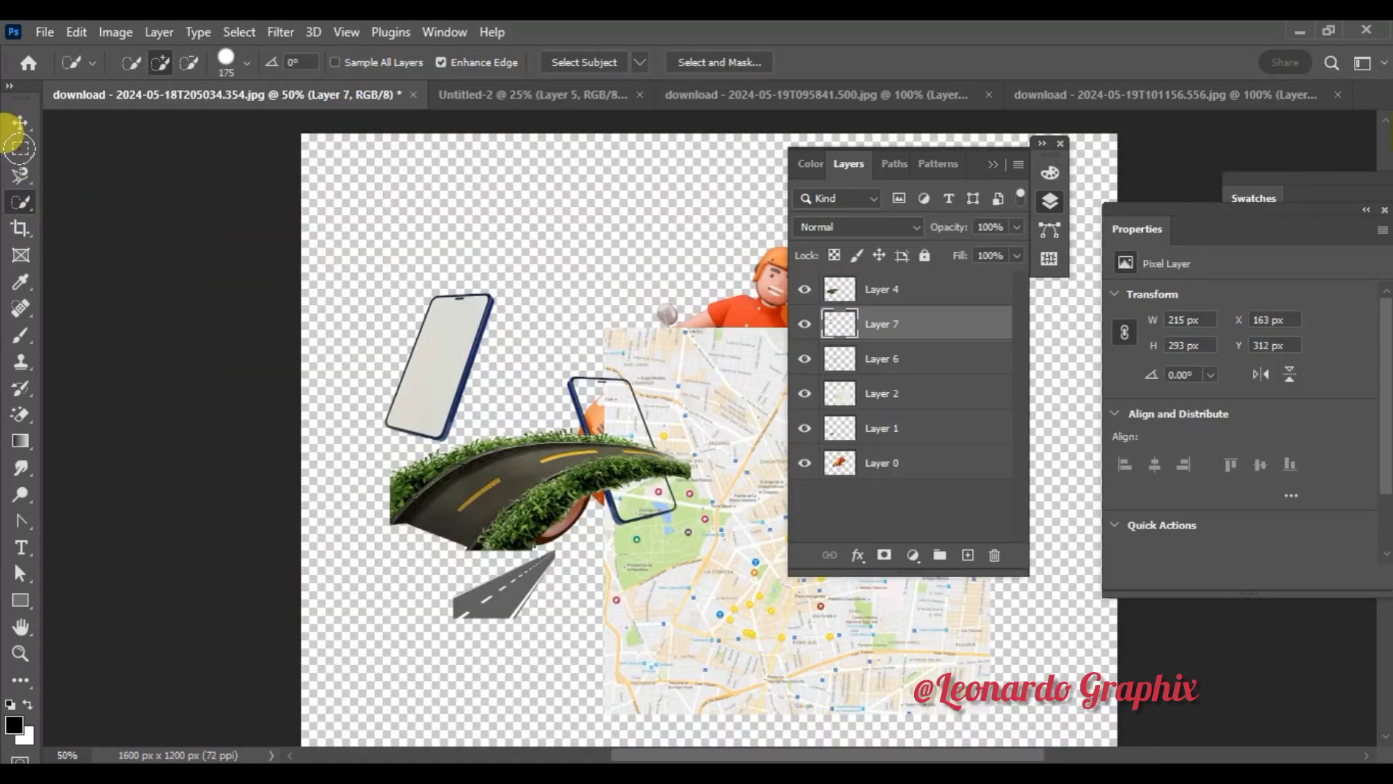
Step: Bring in the street map as Layer 6, stretch it taller and wider over the phone, then hide it
click(20, 122)
mouse_move(710, 482)
mouse_down()
mouse_move(531, 98)
mouse_move(452, 412)
mouse_up()
key(ctrl+t)
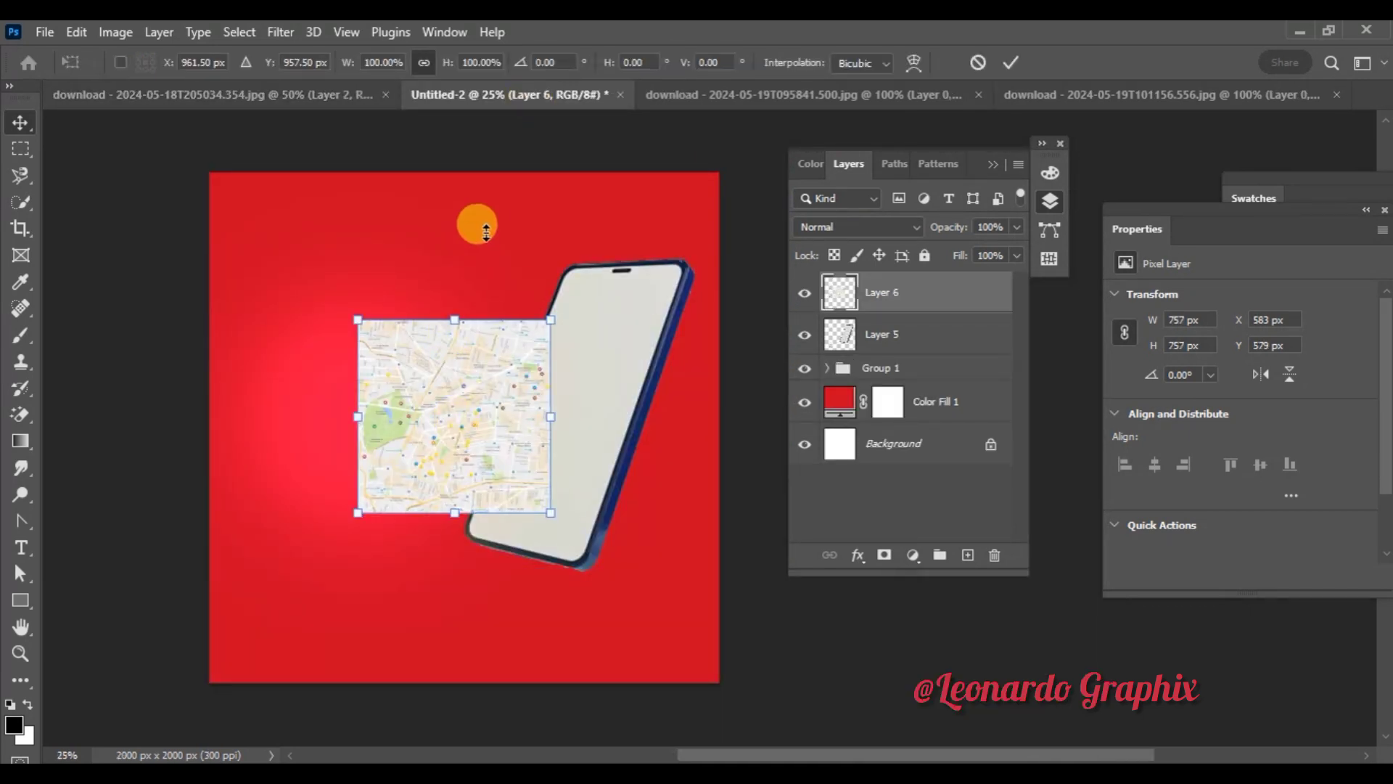
drag(456, 318, 456, 257)
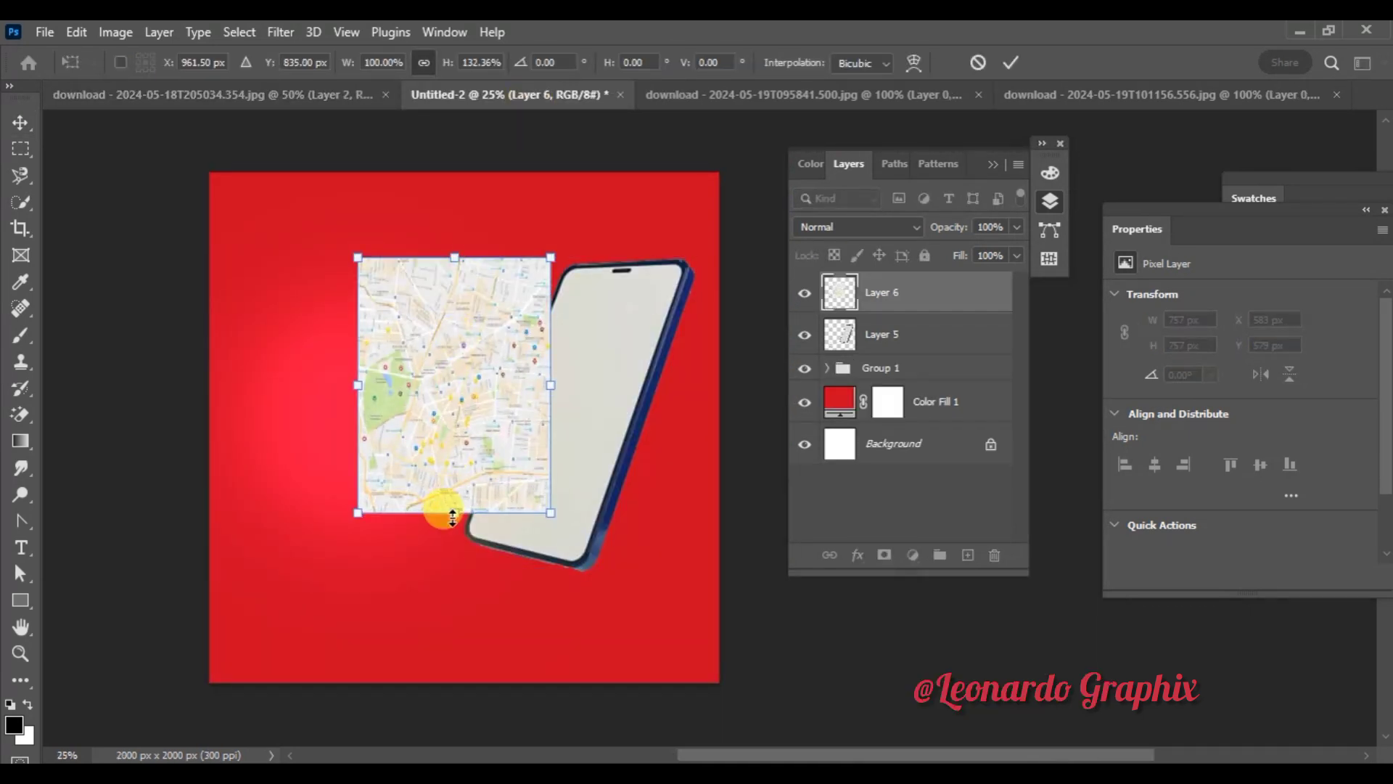
drag(455, 512, 466, 591)
drag(551, 426, 615, 427)
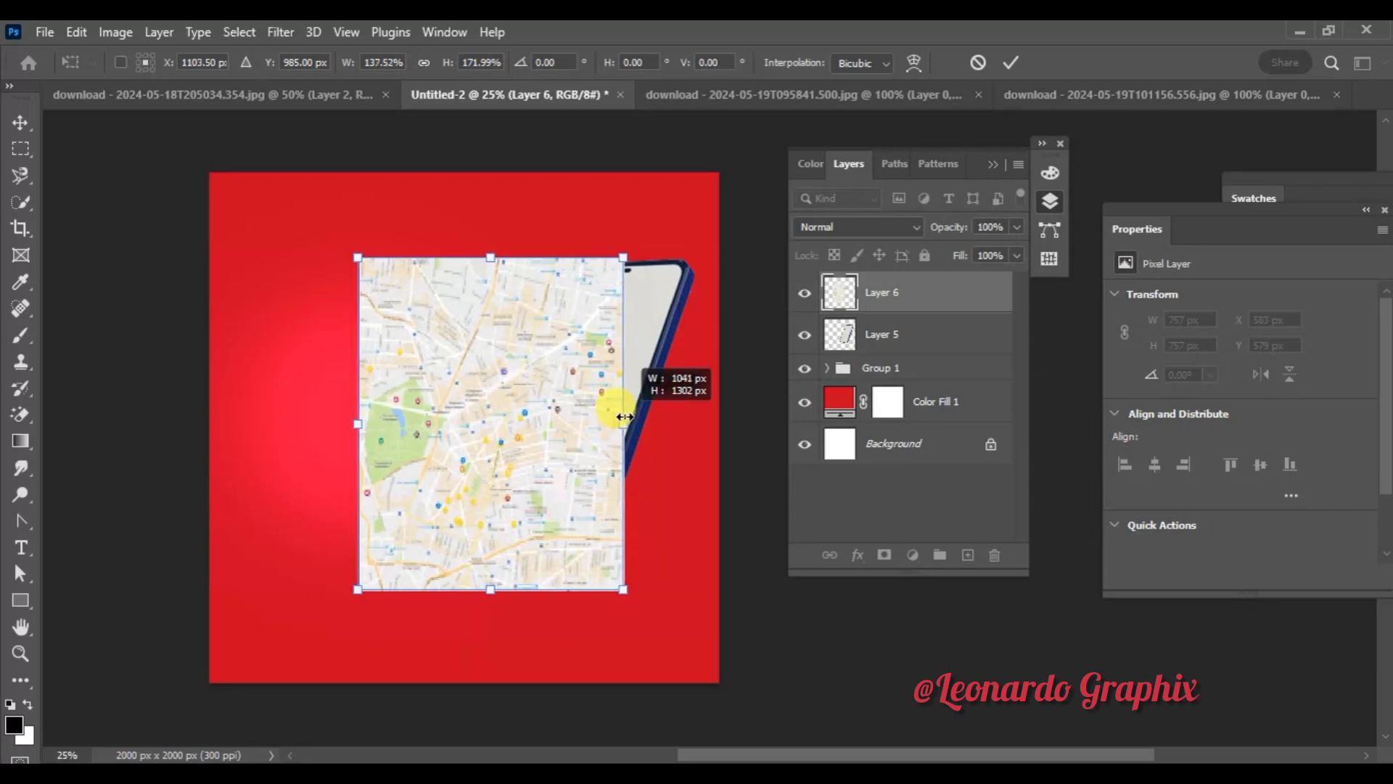
drag(469, 437, 562, 419)
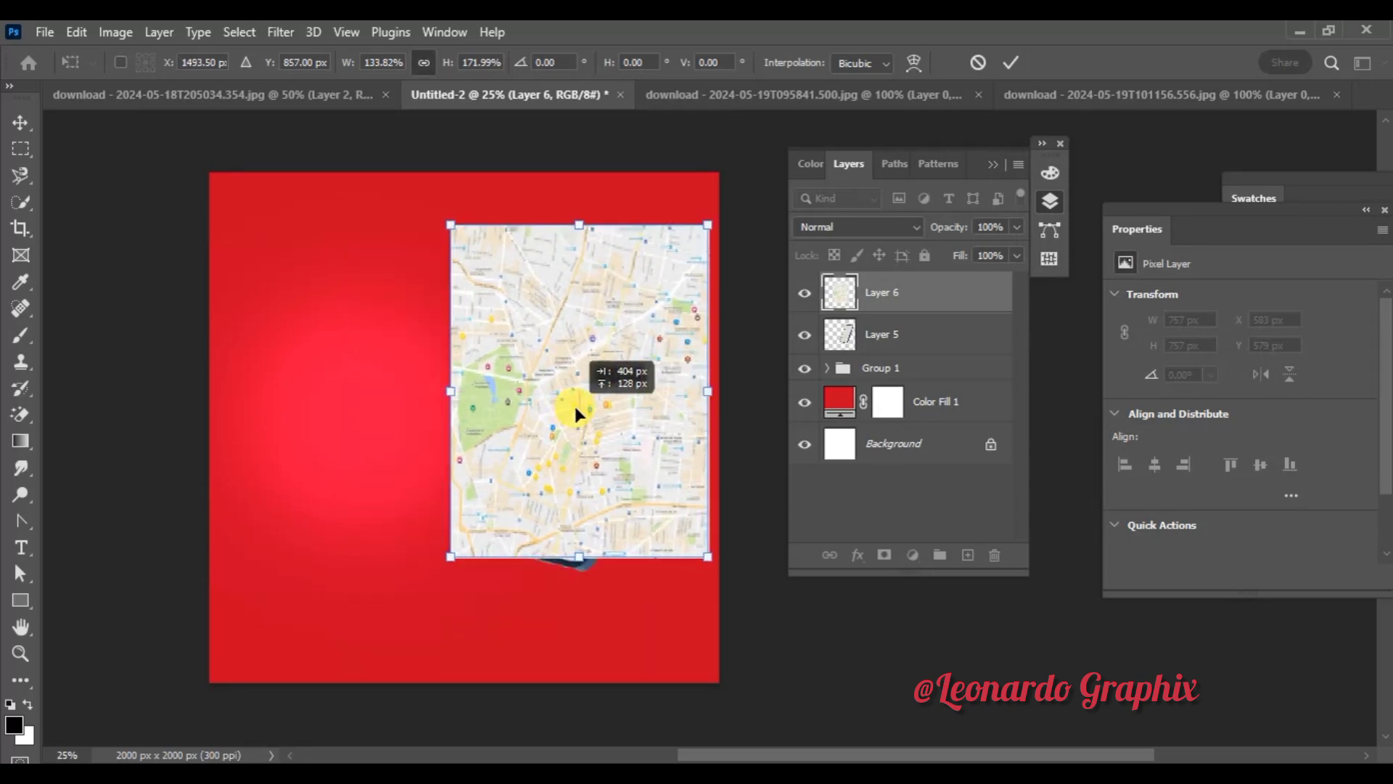
click(804, 294)
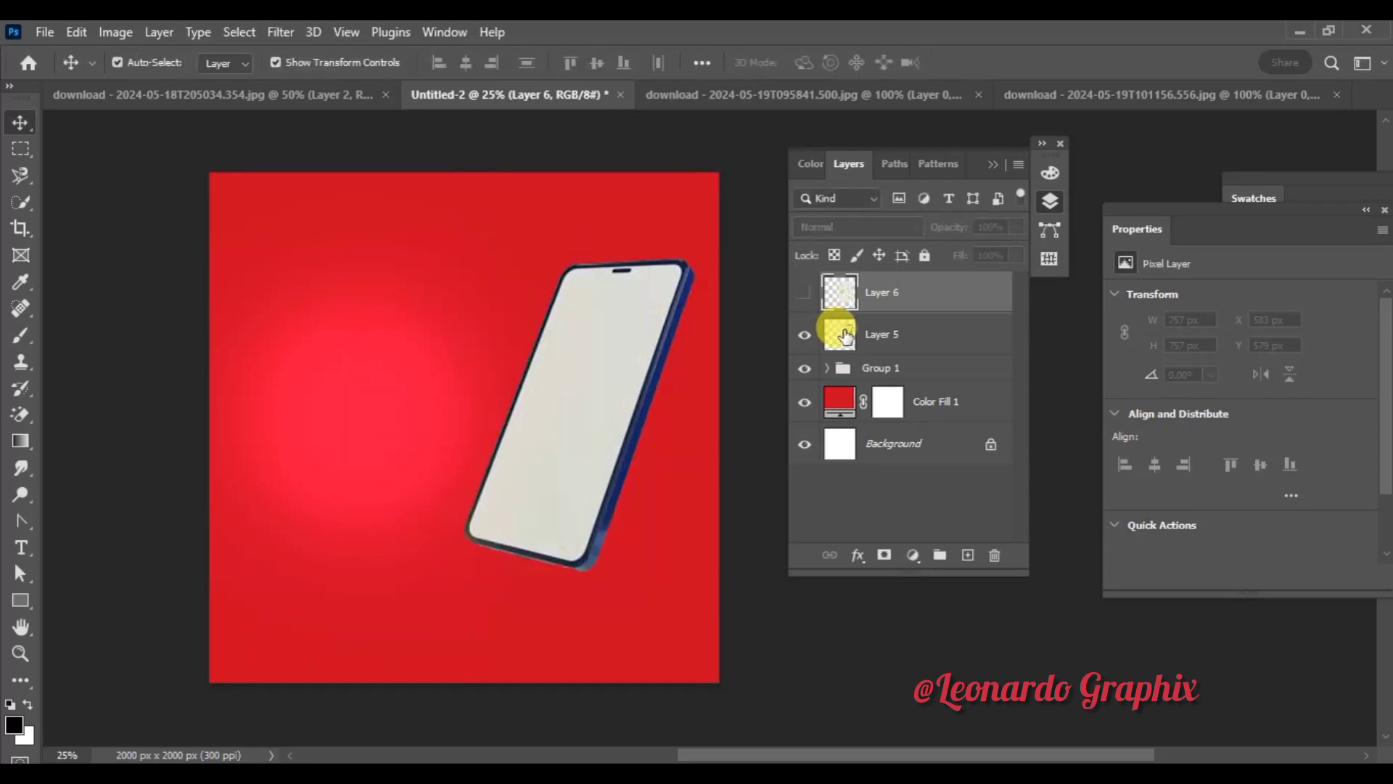
click(907, 337)
Step: Quick-select the phone's blank screen and mask the map layer to it
click(19, 211)
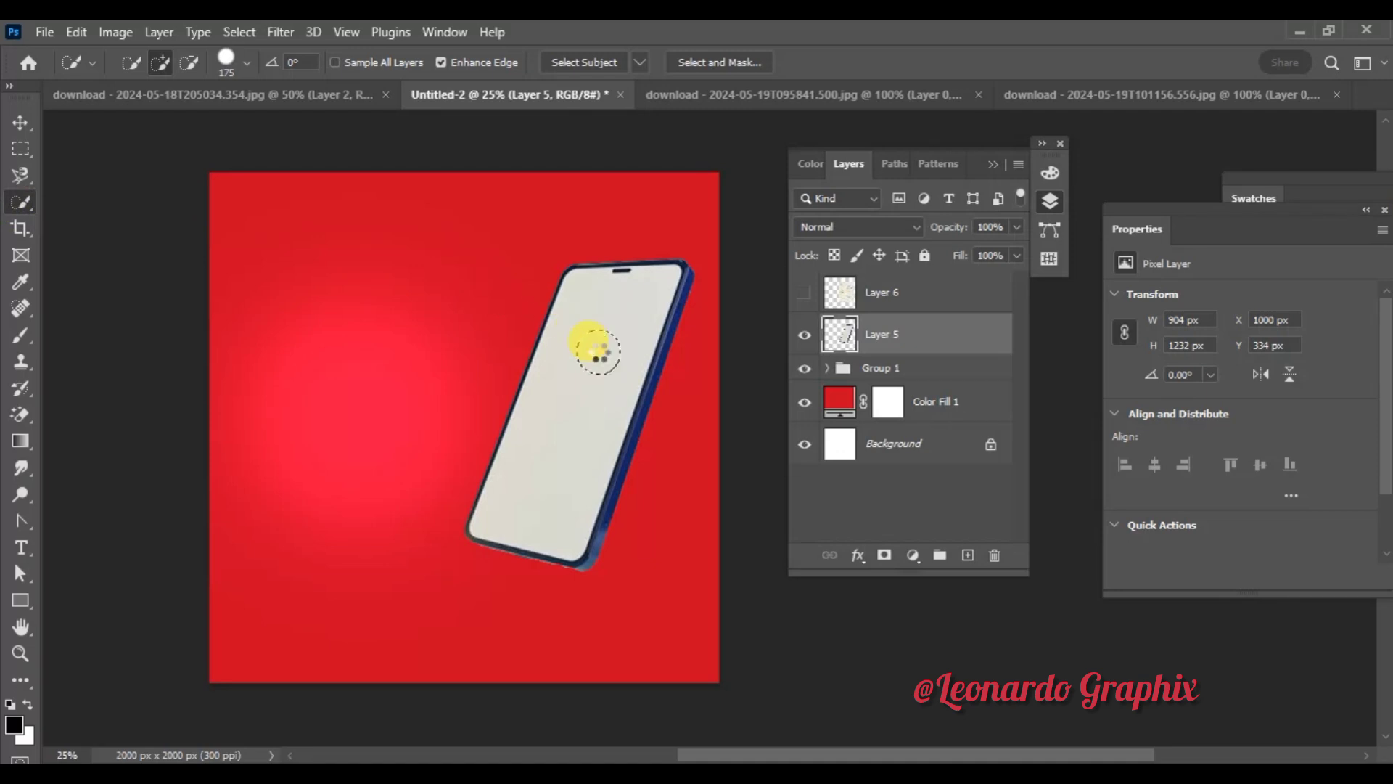
click(597, 351)
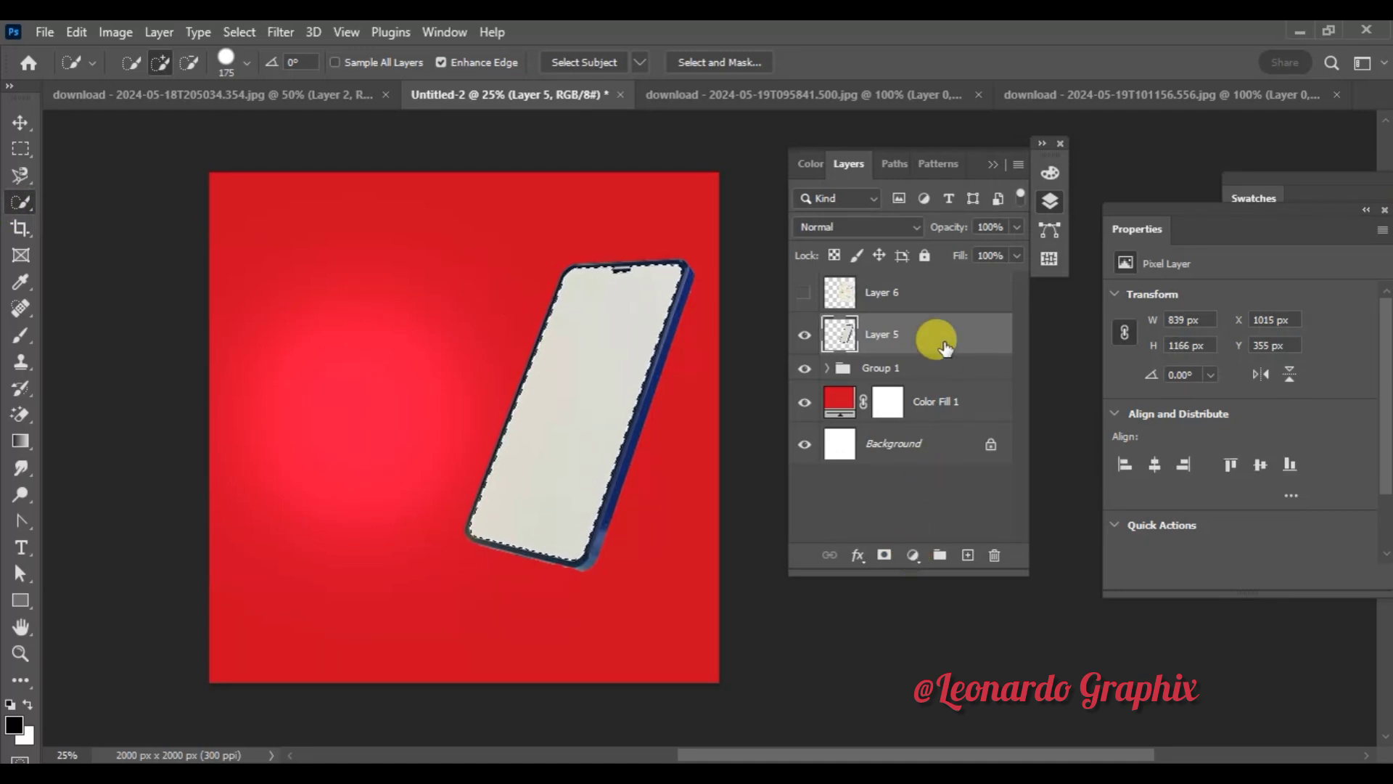
click(804, 291)
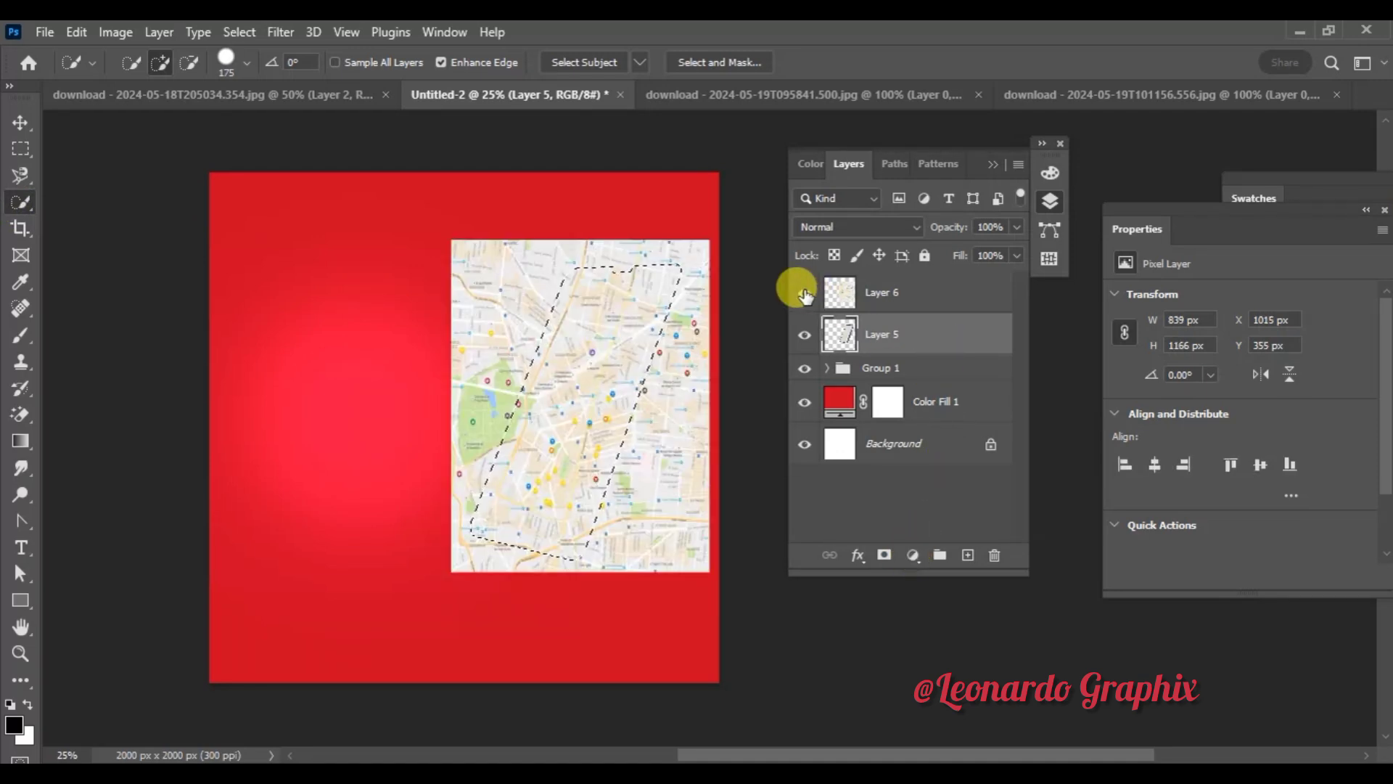
click(883, 555)
key(ctrl+z)
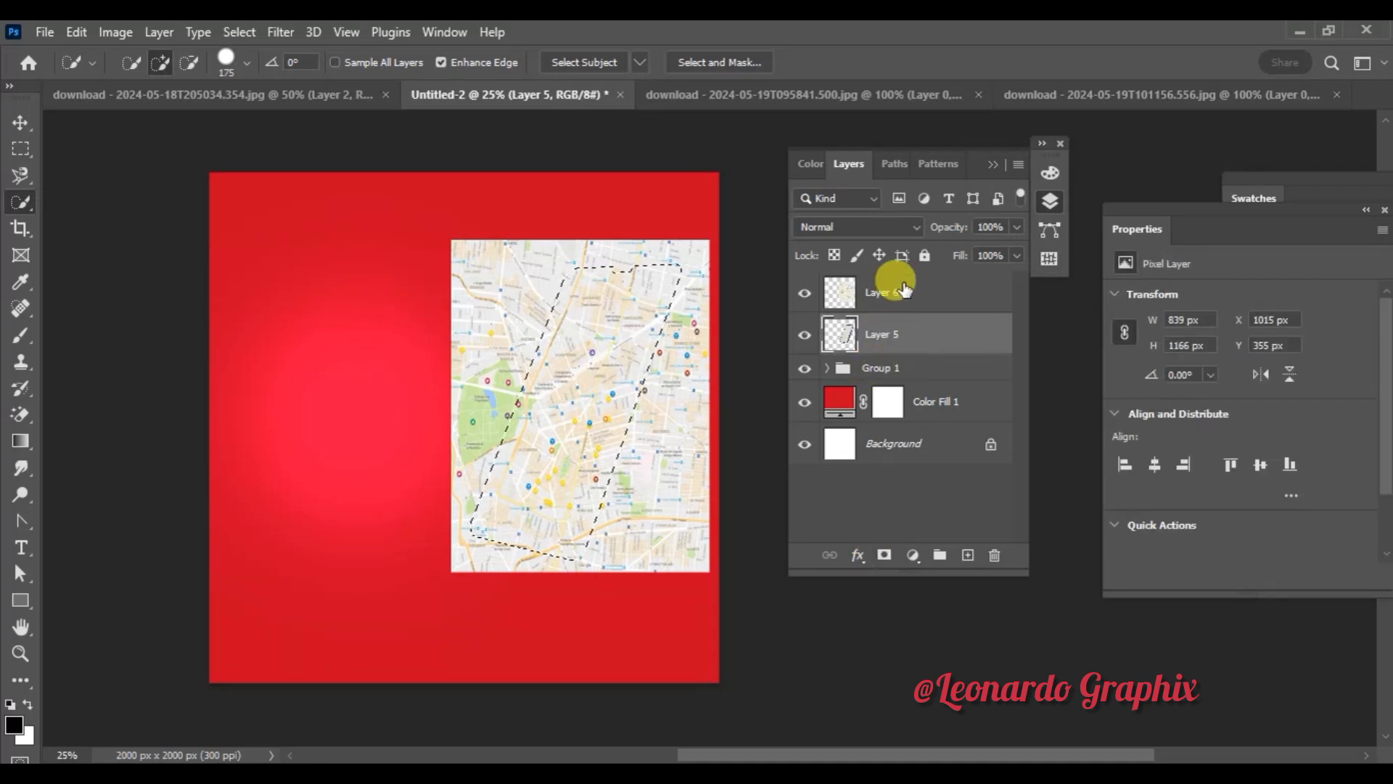
click(903, 290)
click(884, 555)
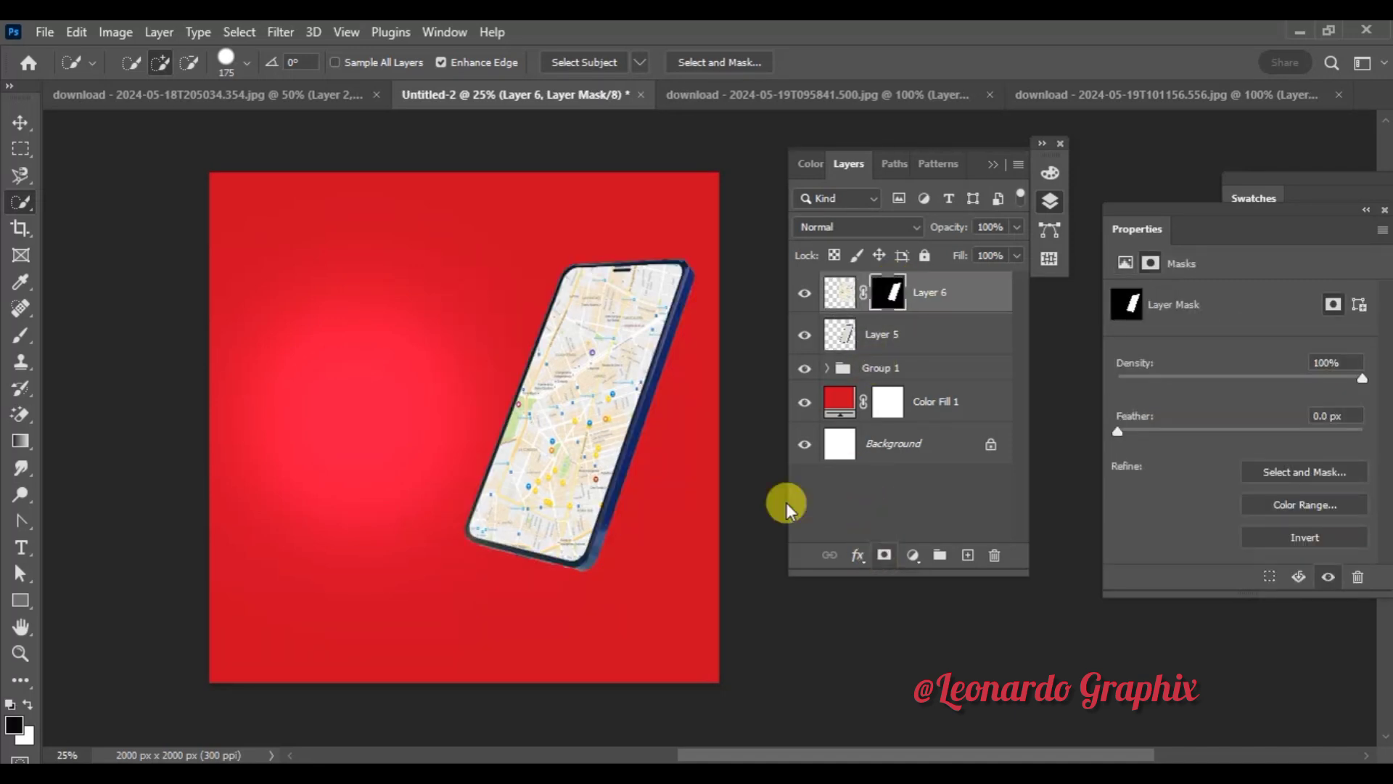
Step: Merge the masked map with the phone into one layer and shift it slightly left
click(20, 122)
scroll(560, 690, down, 1)
drag(618, 399, 661, 341)
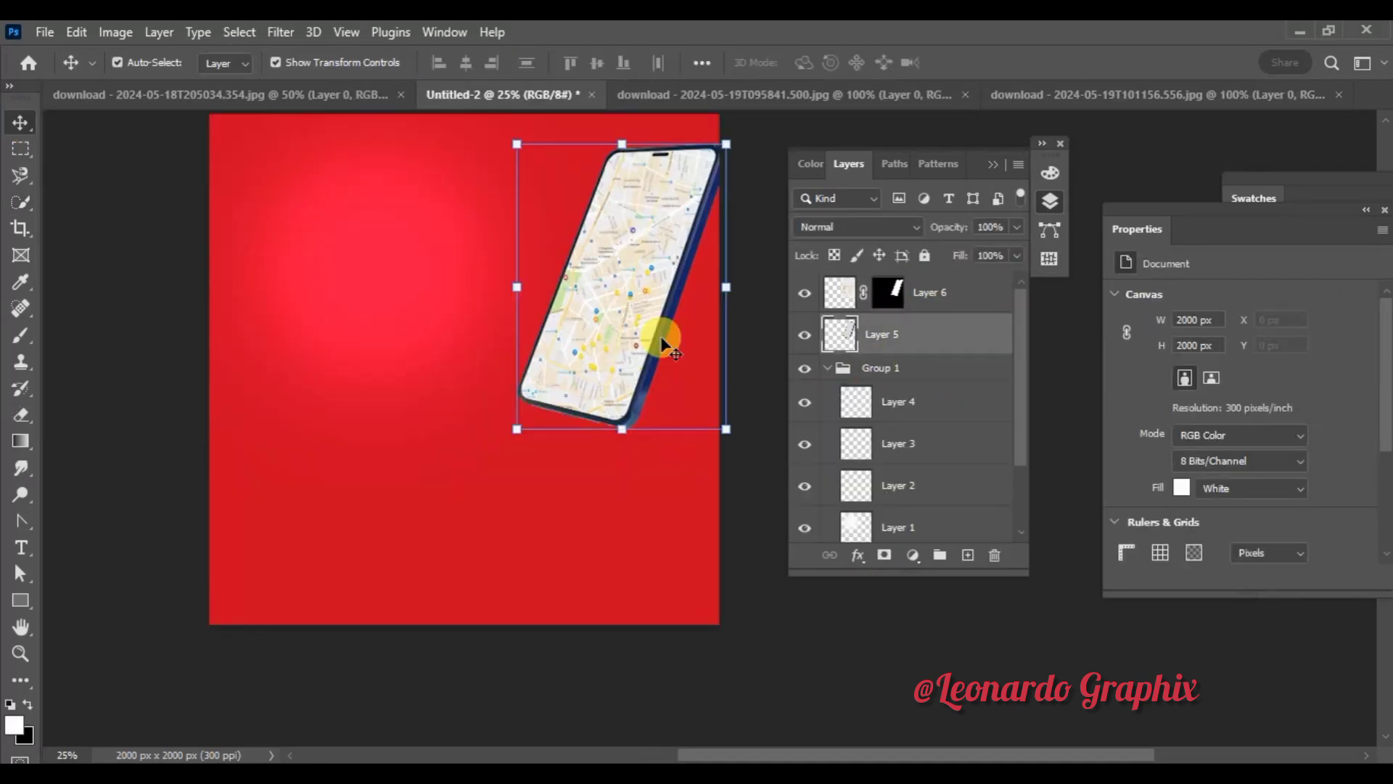
shift+click(886, 292)
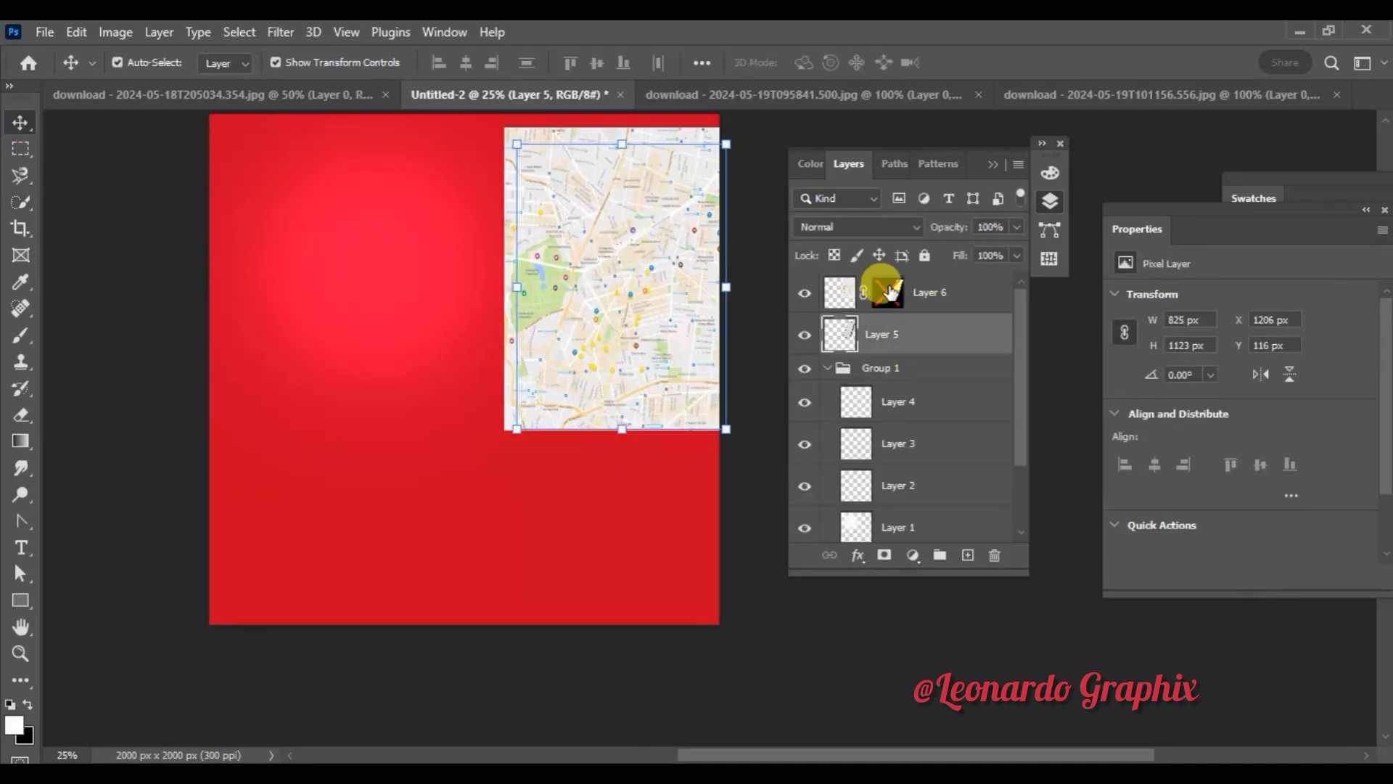
key(ctrl+z)
shift+click(965, 294)
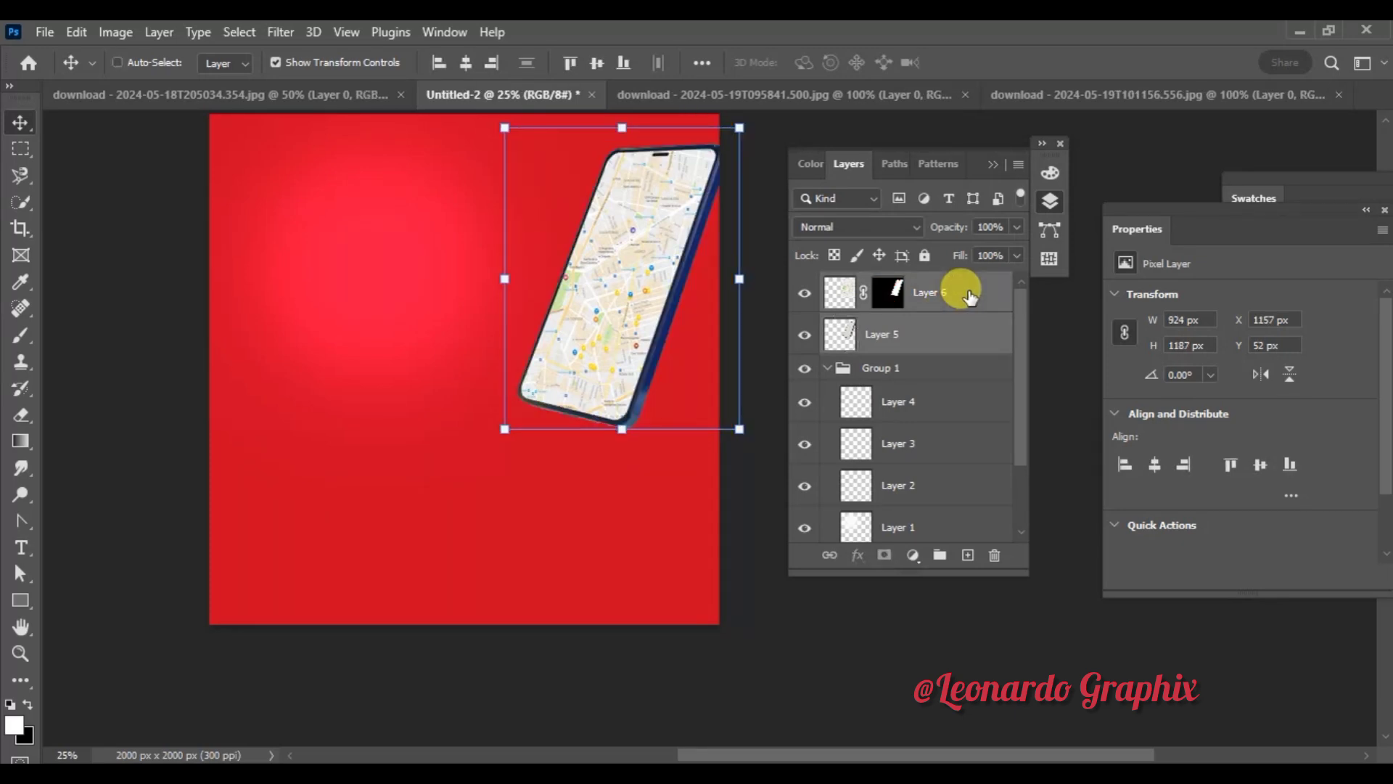
key(ctrl+e)
drag(653, 370, 636, 372)
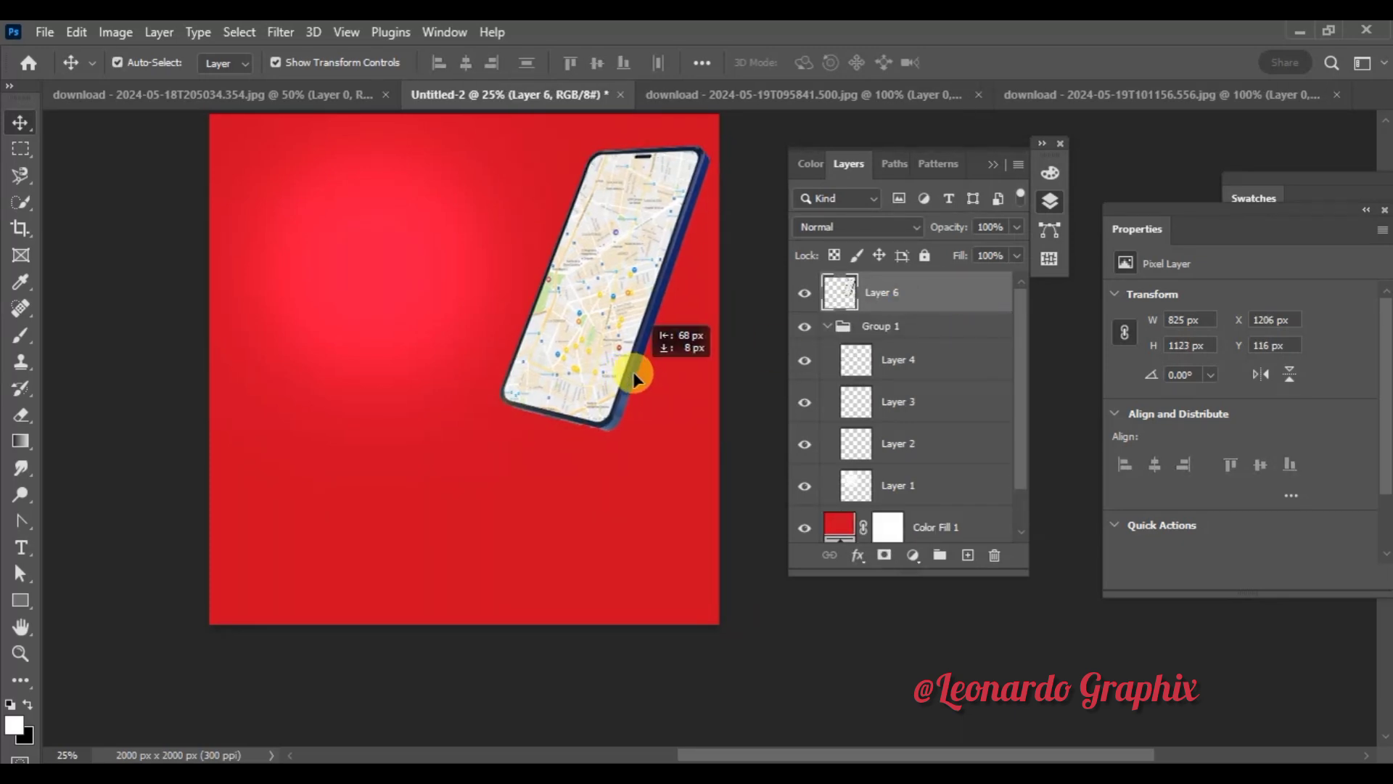
click(354, 100)
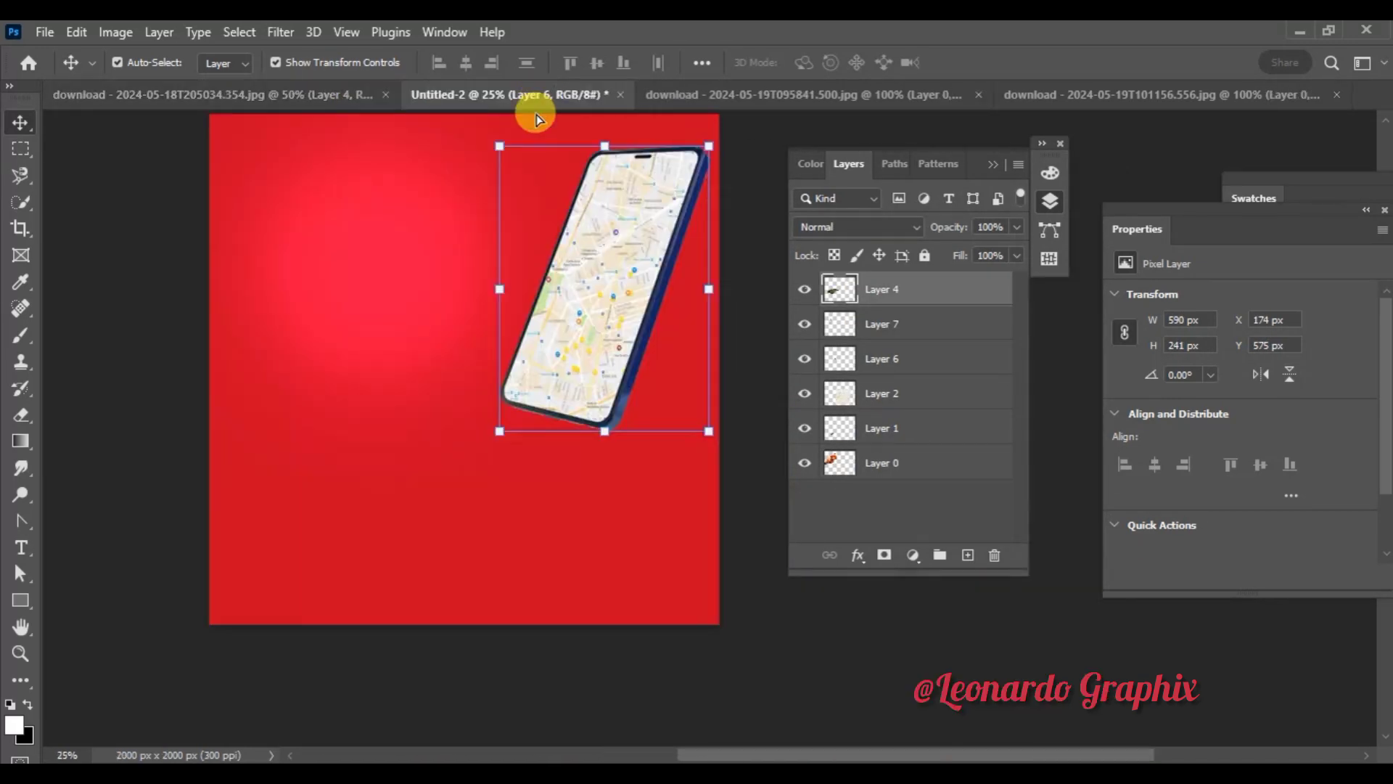
Step: Bring in the road as Layer 7, enlarged, rotated about -17° and stretched past the lower-left corner
drag(489, 511, 425, 428)
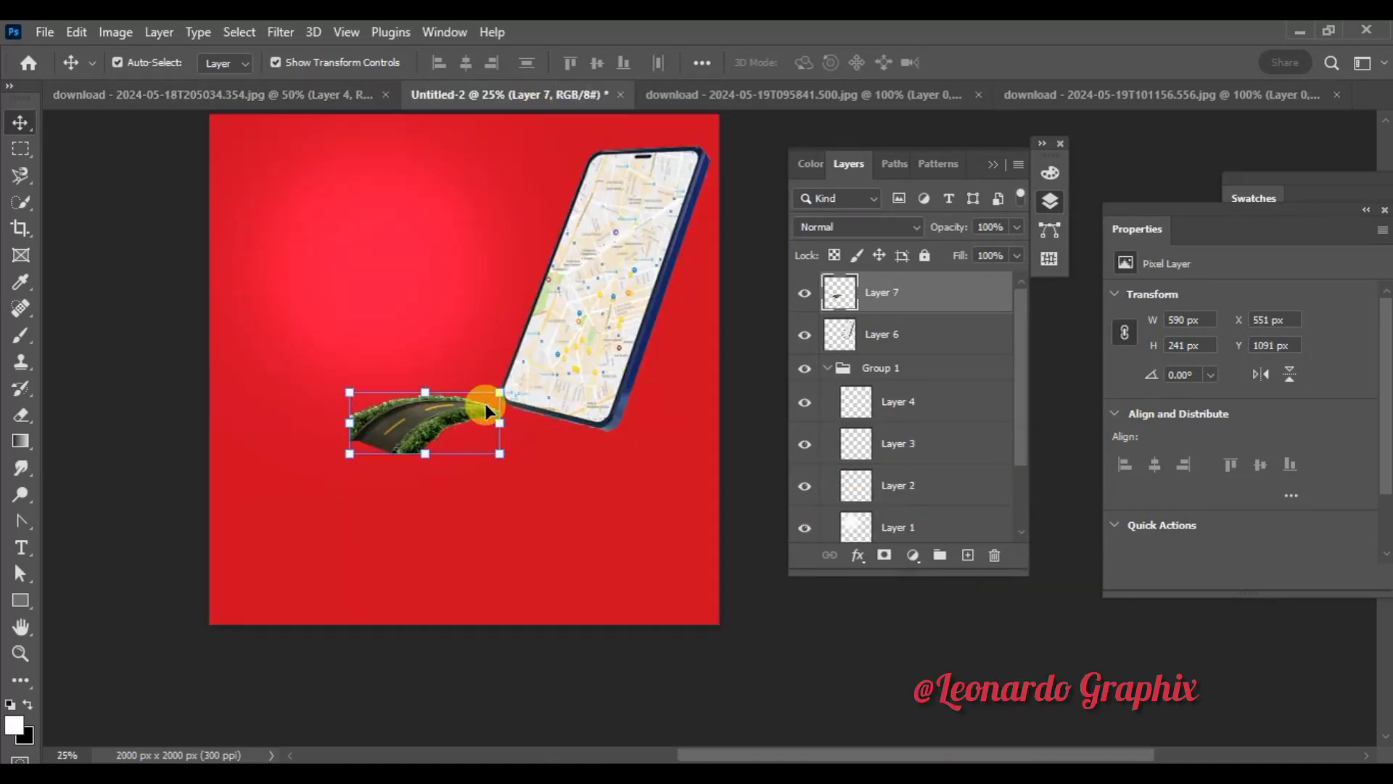
drag(349, 454, 187, 601)
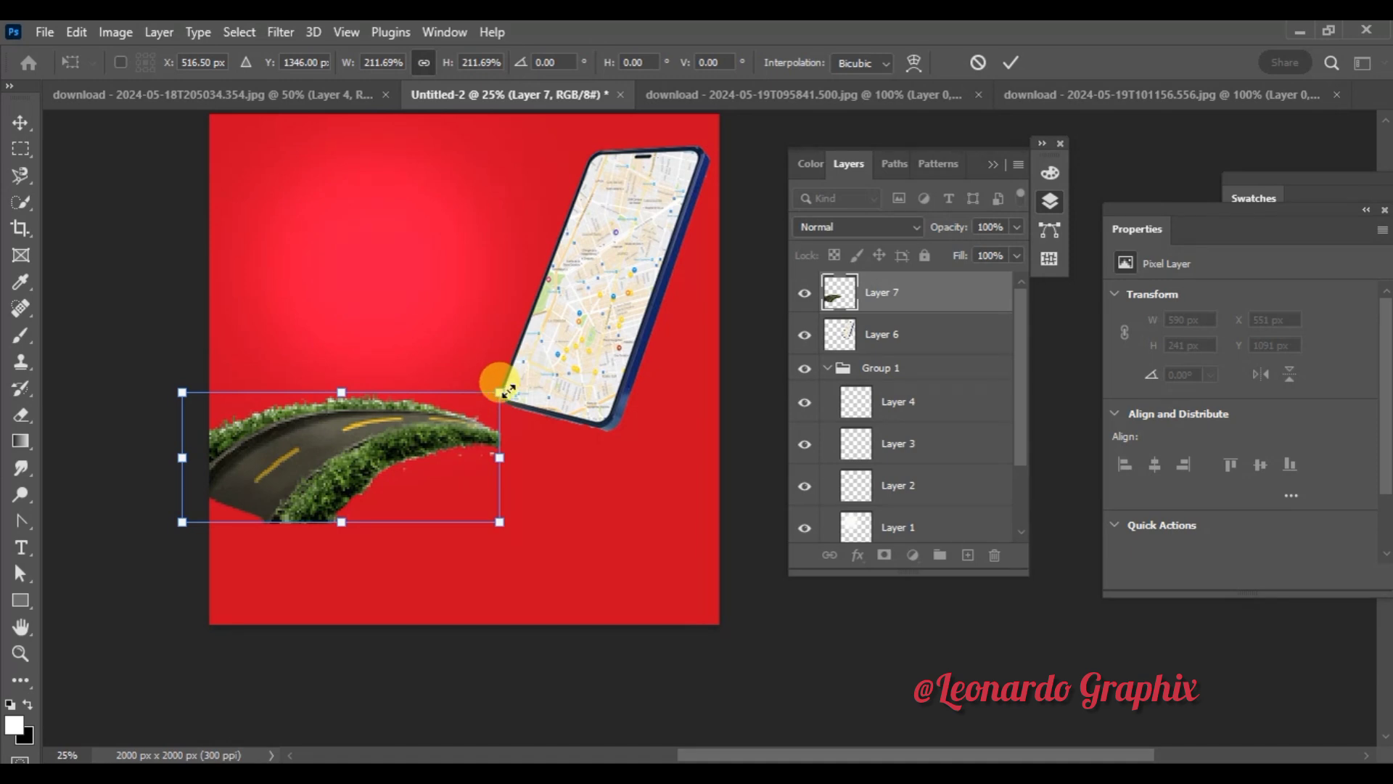
drag(520, 386, 482, 327)
drag(481, 392, 572, 373)
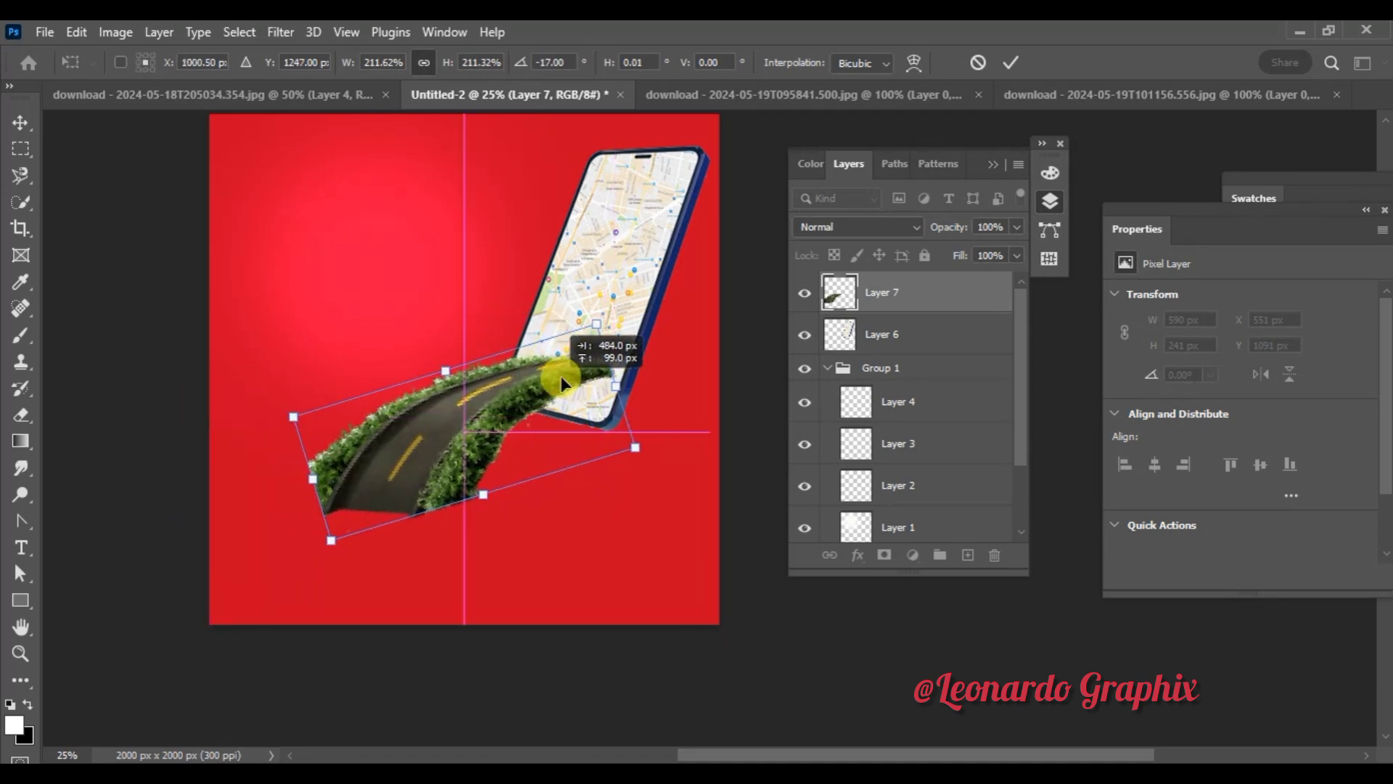
drag(347, 540, 170, 662)
drag(511, 409, 491, 396)
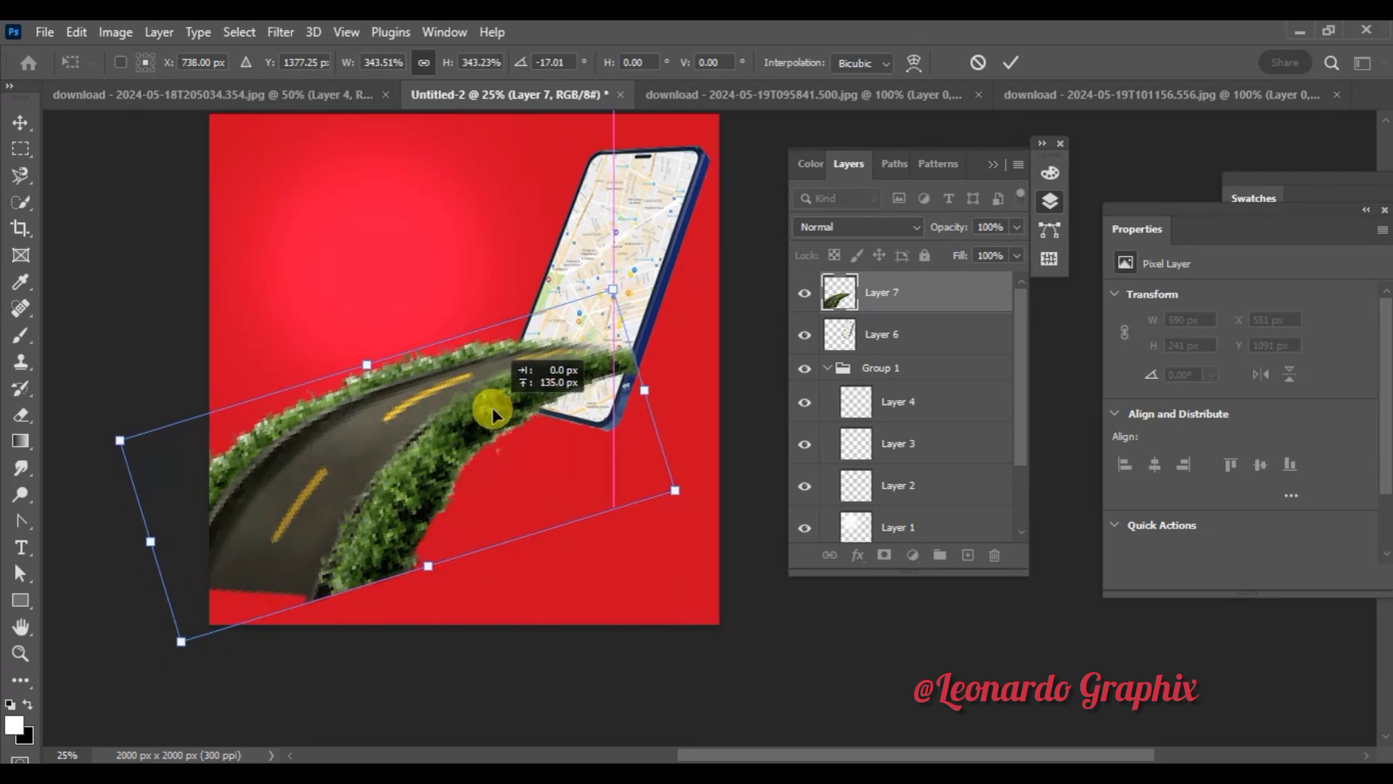
drag(183, 659, 131, 703)
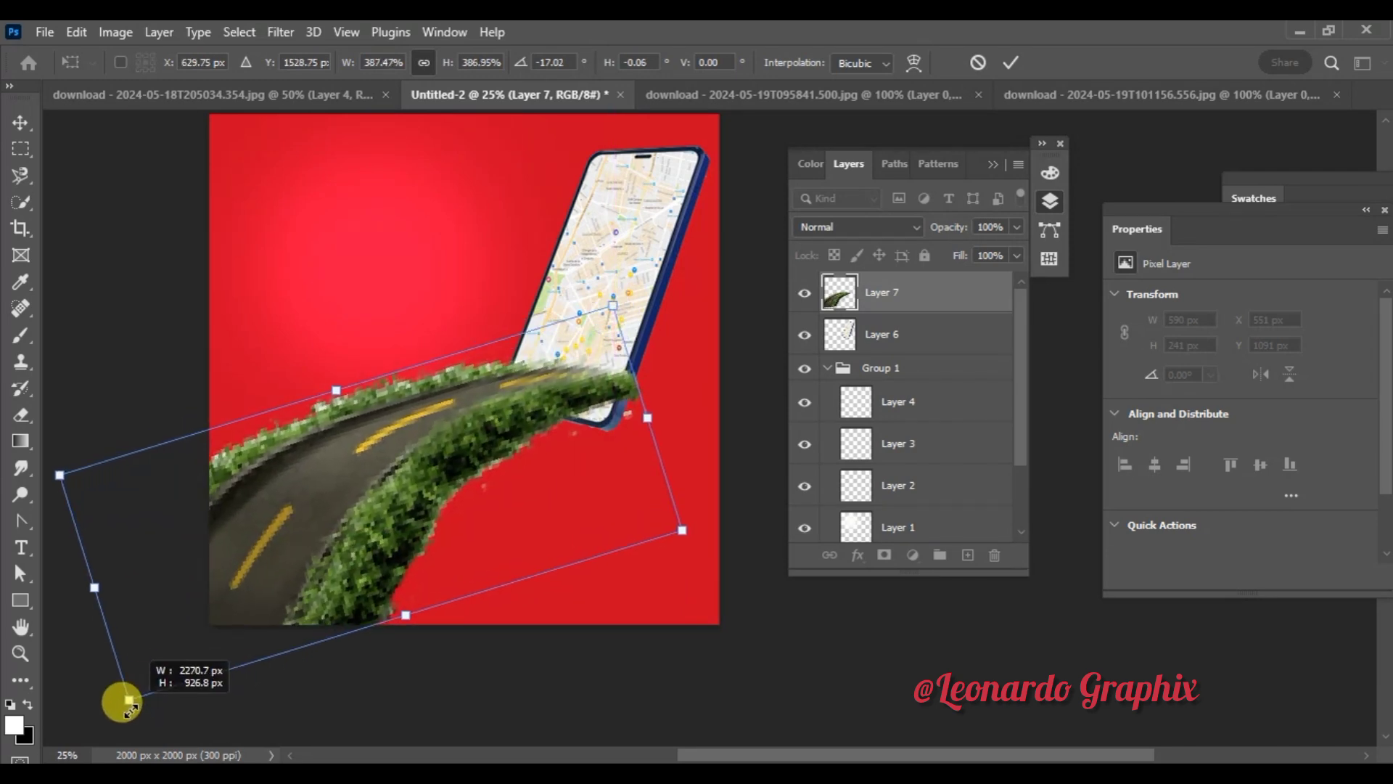
click(1009, 64)
Step: Narrow the road slightly from its right side
scroll(697, 419, up, 1)
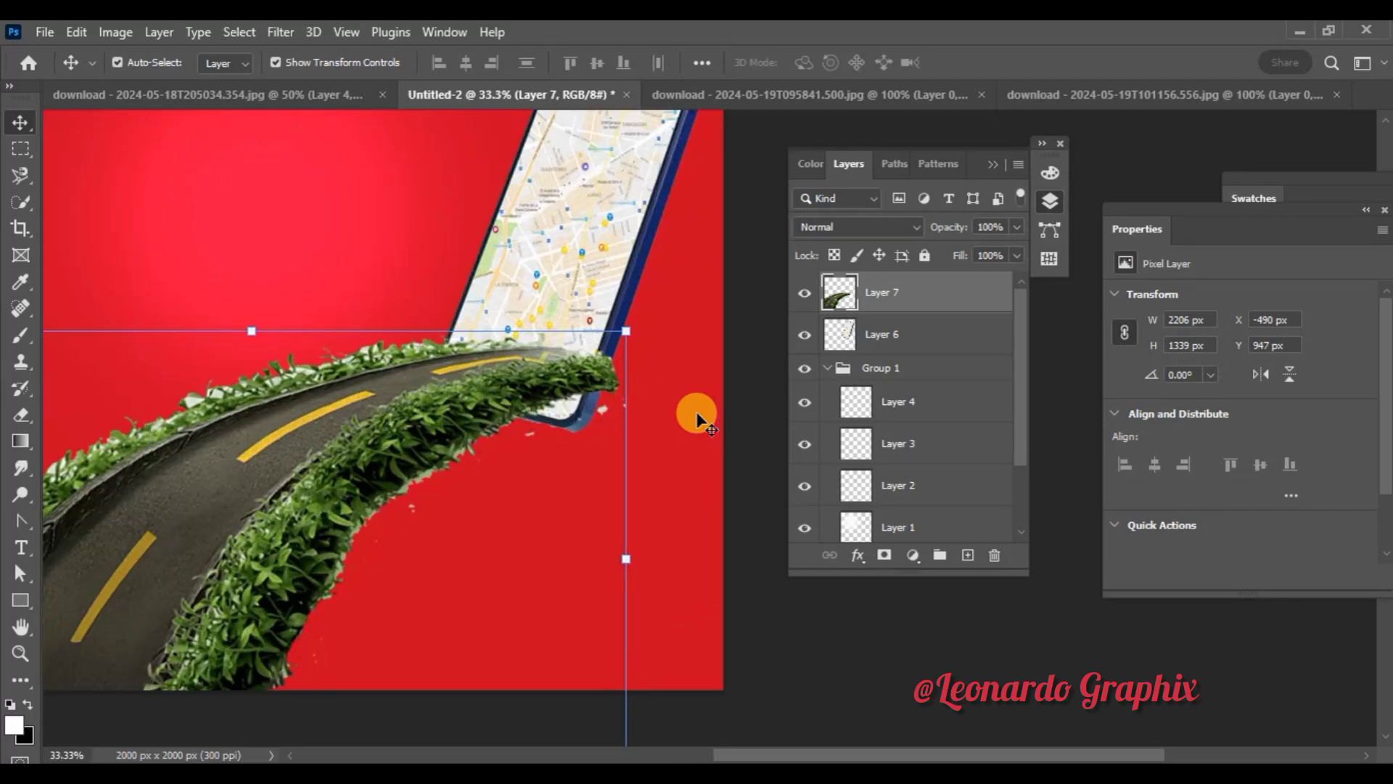
mouse_move(626, 557)
mouse_down()
mouse_move(595, 560)
mouse_move(606, 559)
mouse_up()
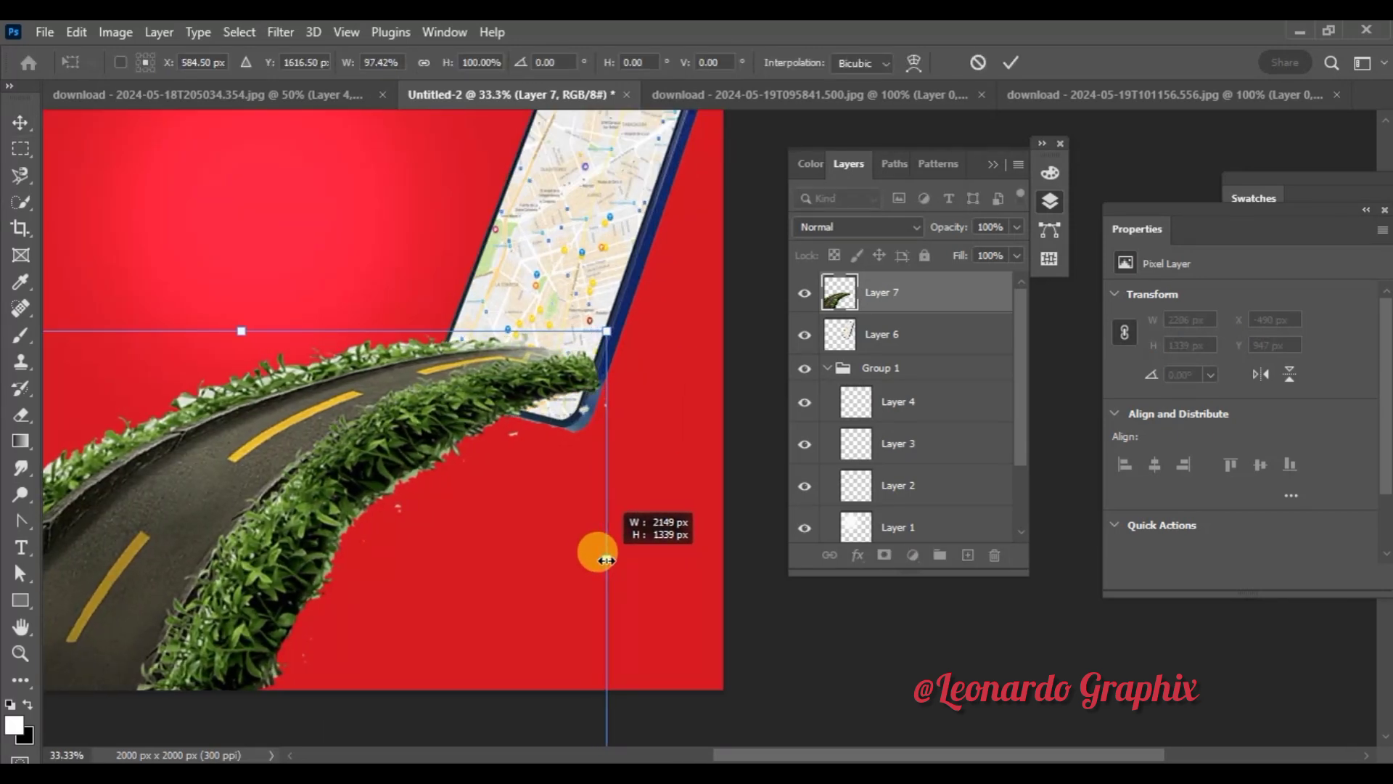
click(1016, 69)
key(ctrl+t)
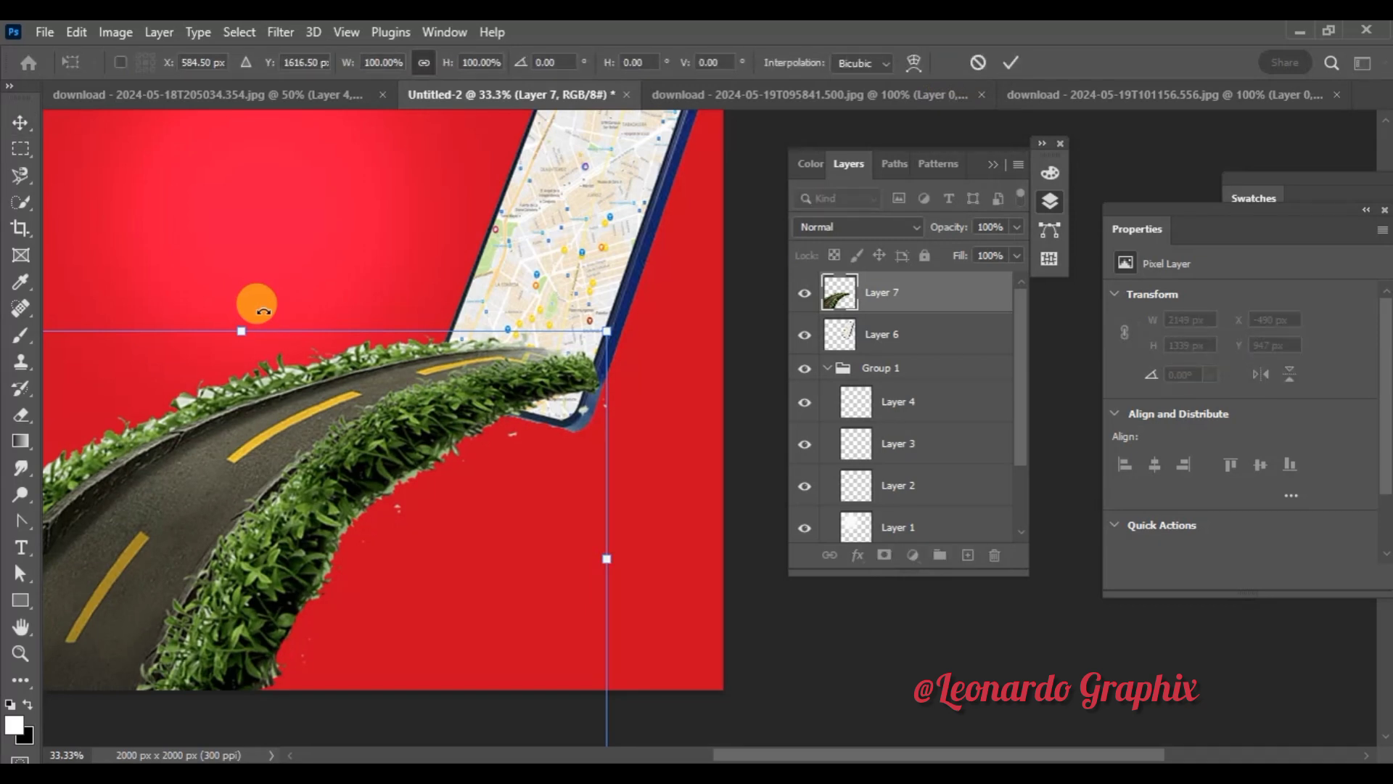
Step: Erase the road and grass overlapping the phone's bottom corner and right edge
click(22, 414)
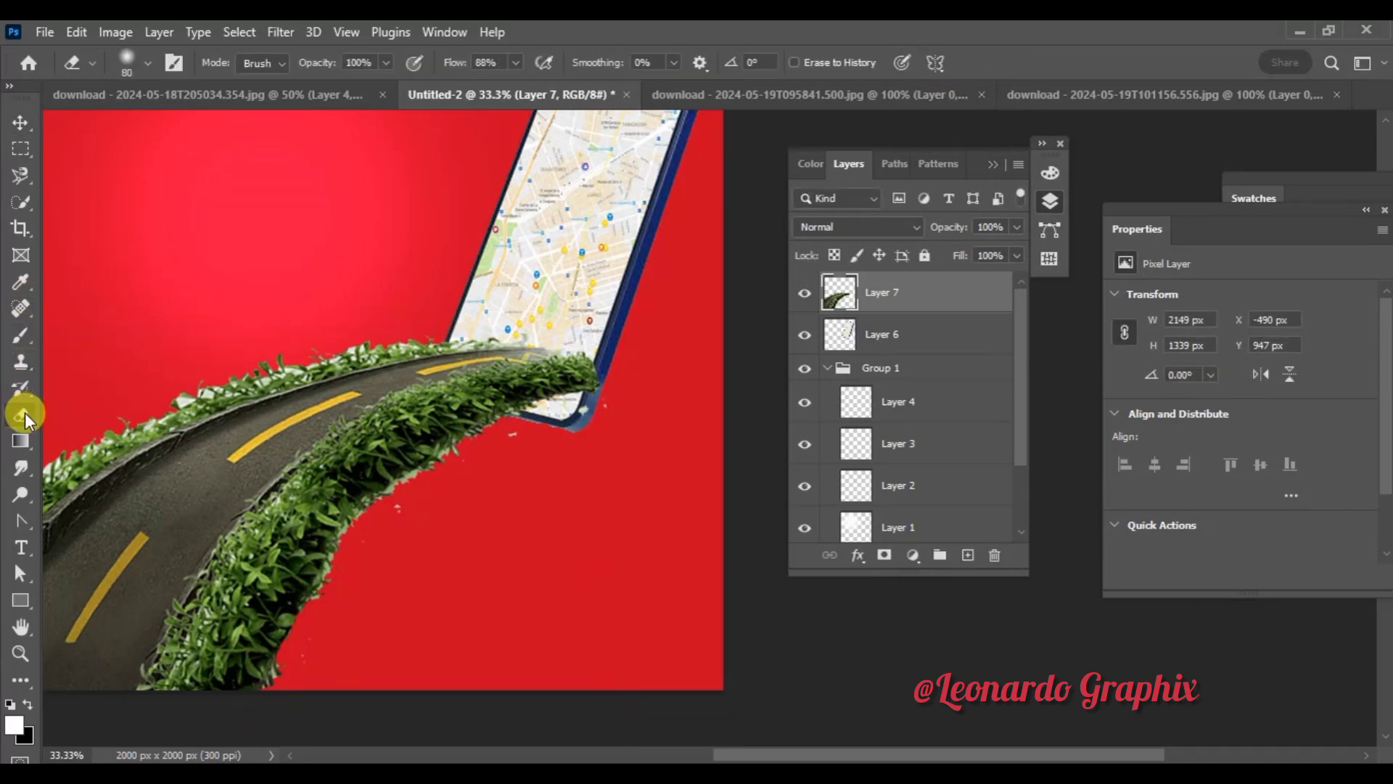
mouse_move(599, 428)
mouse_down()
mouse_move(522, 417)
mouse_move(569, 429)
mouse_up()
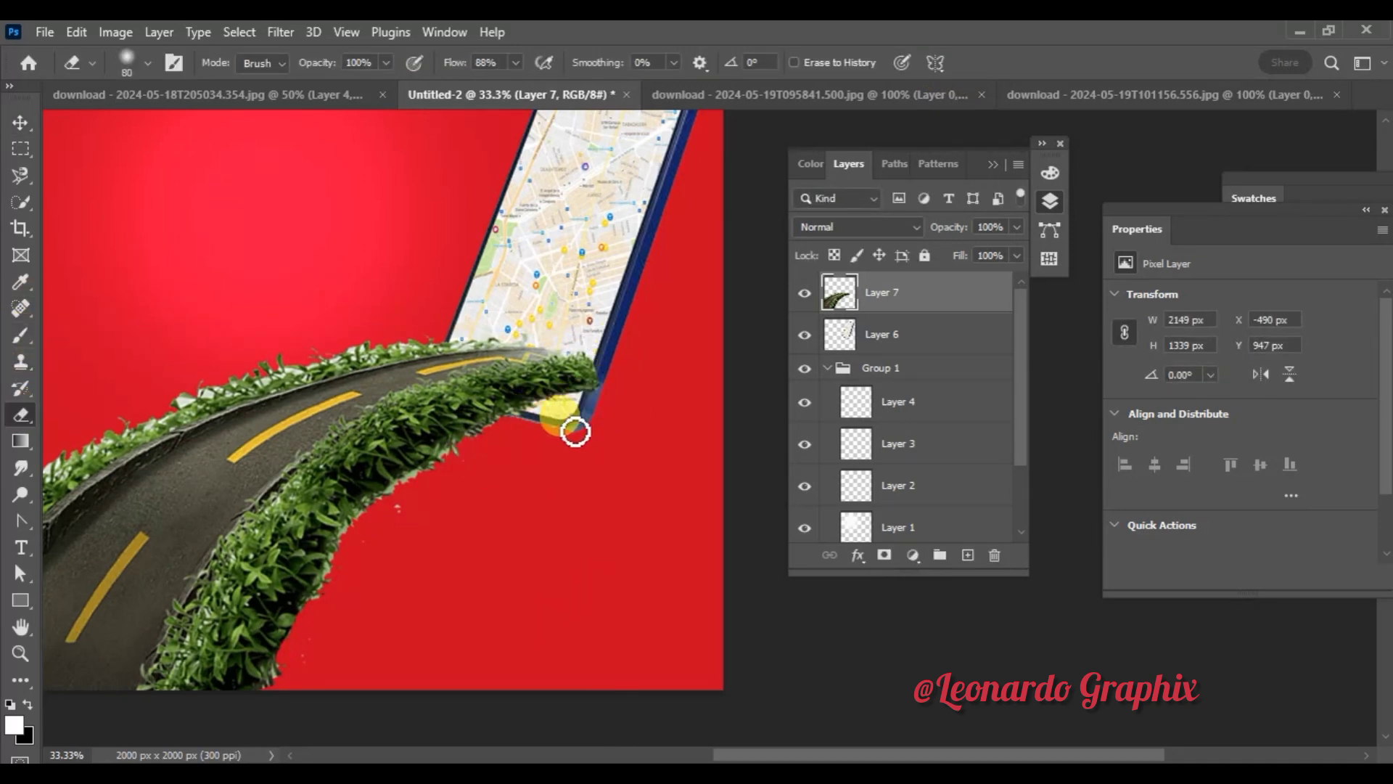
drag(308, 638, 295, 677)
mouse_move(525, 449)
mouse_down()
mouse_move(624, 380)
mouse_move(613, 360)
mouse_move(601, 413)
mouse_move(489, 521)
mouse_up()
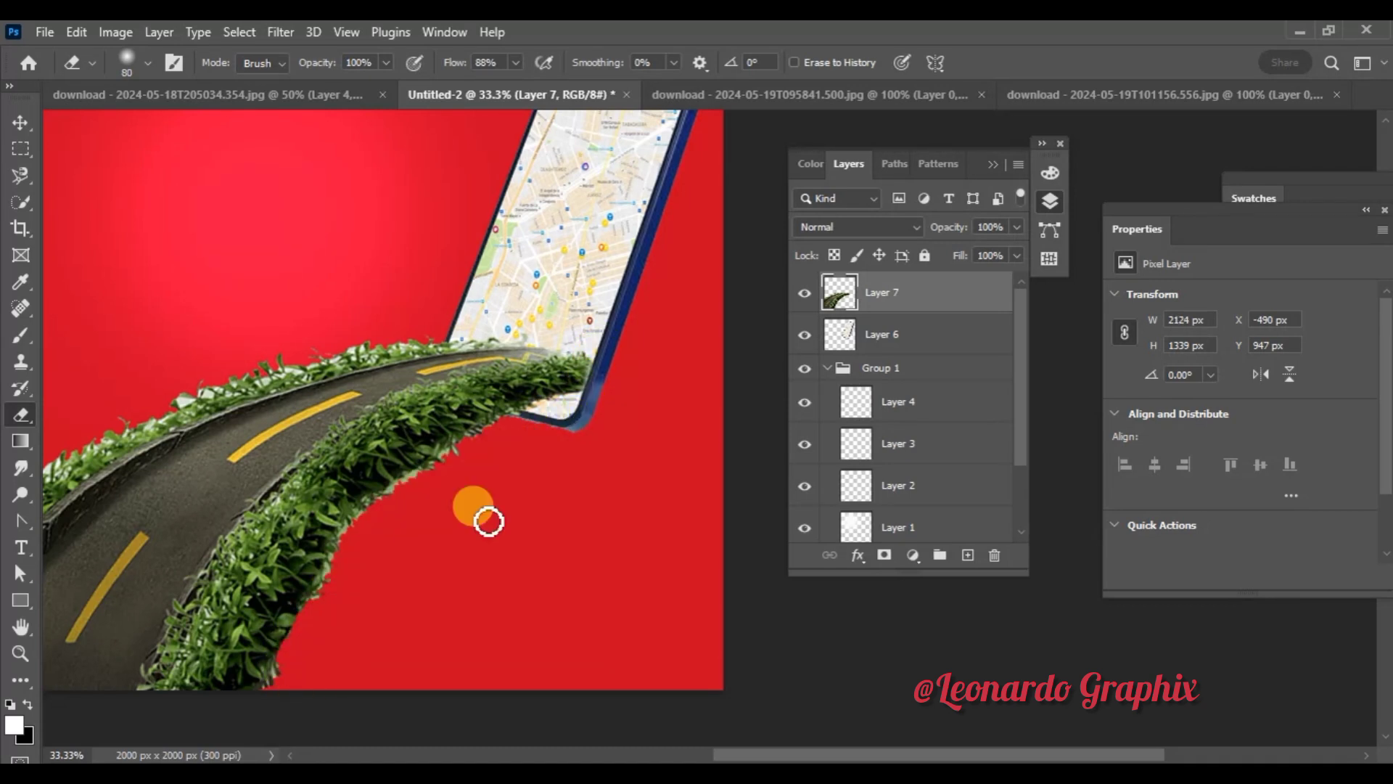
key(ctrl+z)
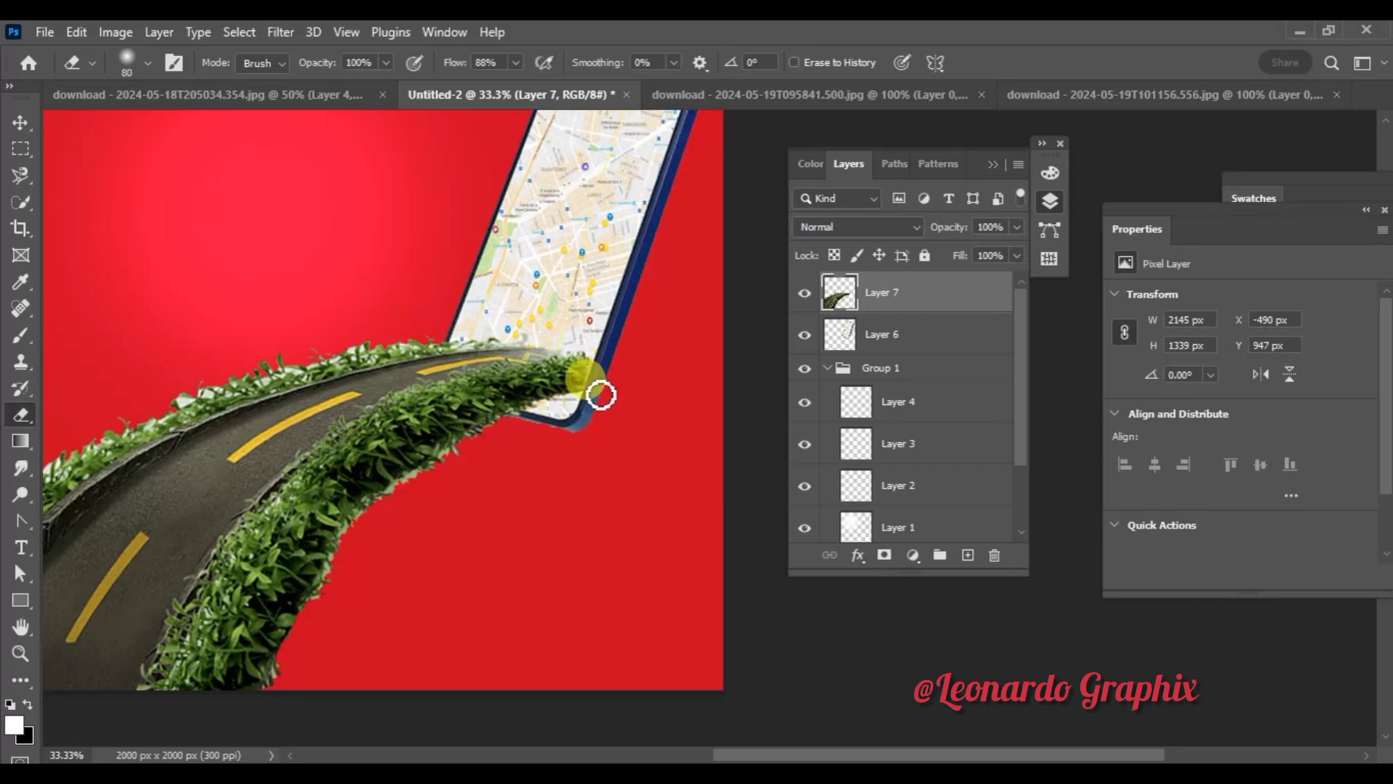
mouse_move(600, 392)
mouse_down()
mouse_move(653, 398)
mouse_move(684, 286)
mouse_move(418, 160)
mouse_up()
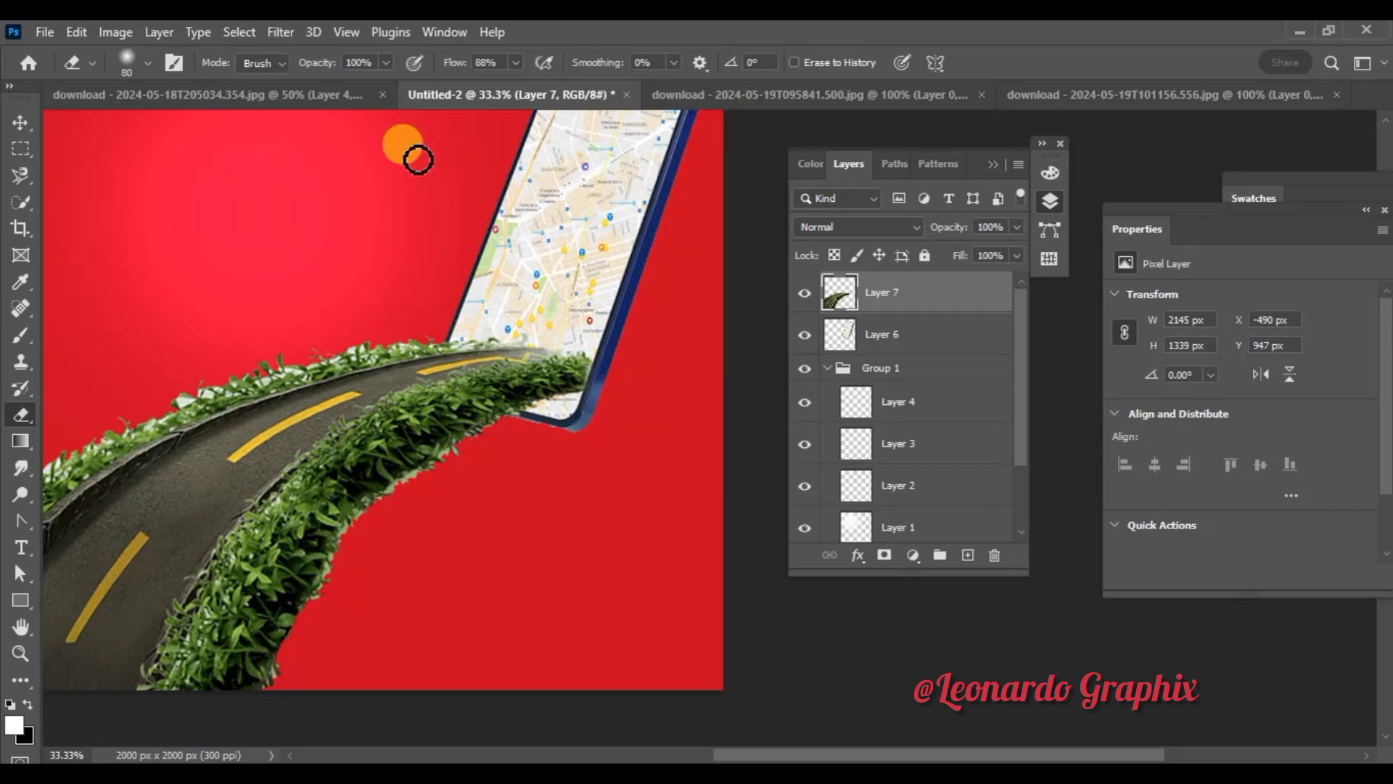
Step: Zoom out, make the road the active layer, and turn off Show Transform Controls
click(21, 121)
ctrl+click(289, 246)
key(ctrl+minus)
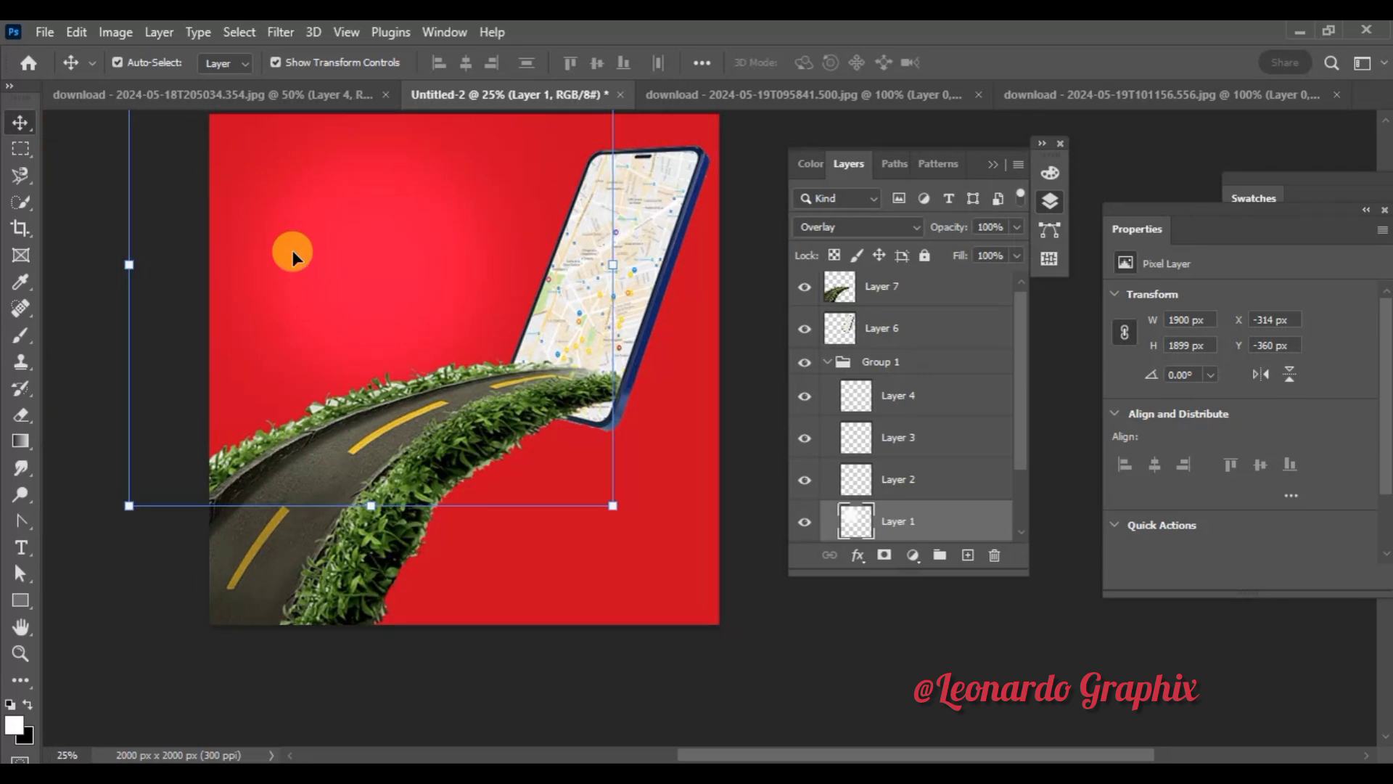
click(885, 286)
click(874, 287)
click(305, 61)
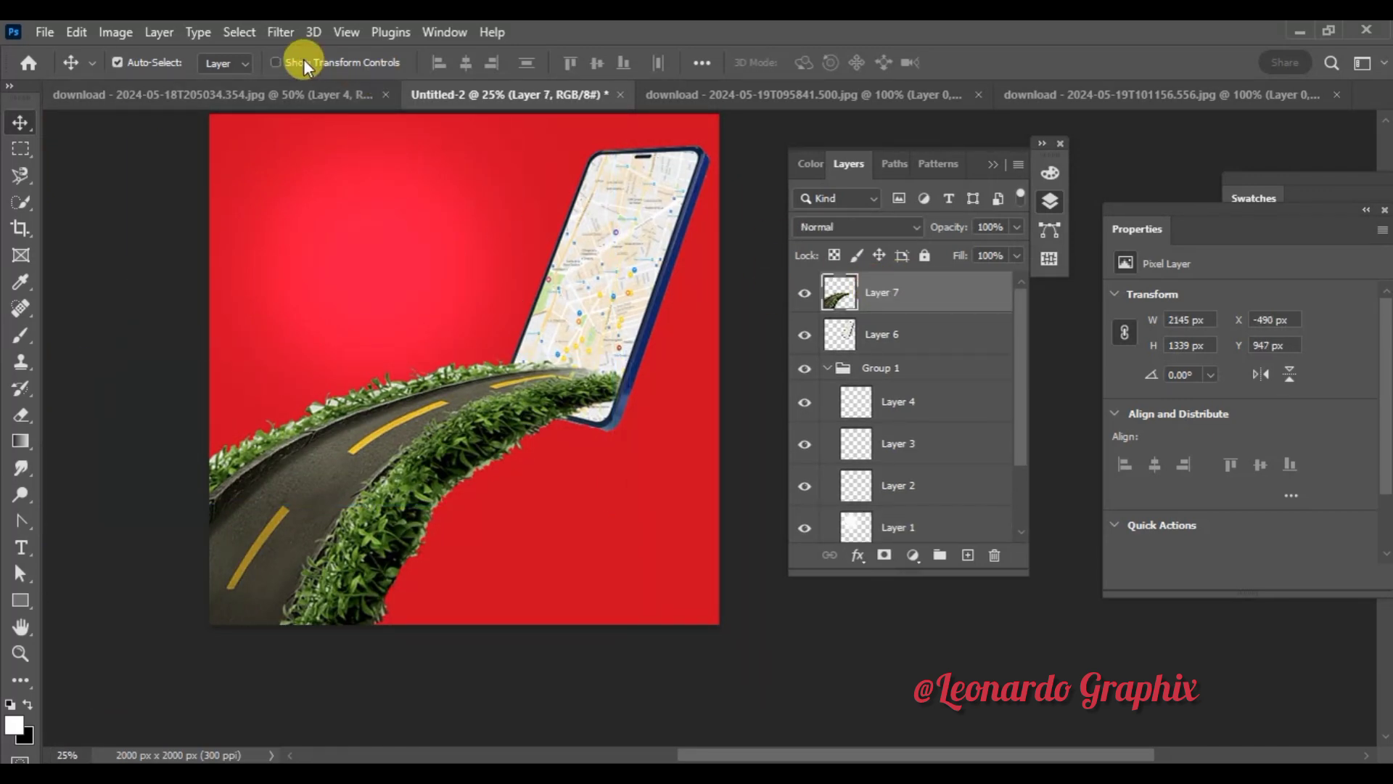
Step: Bring the scooter rider into the poster, enlarged and tilted onto the road
click(350, 93)
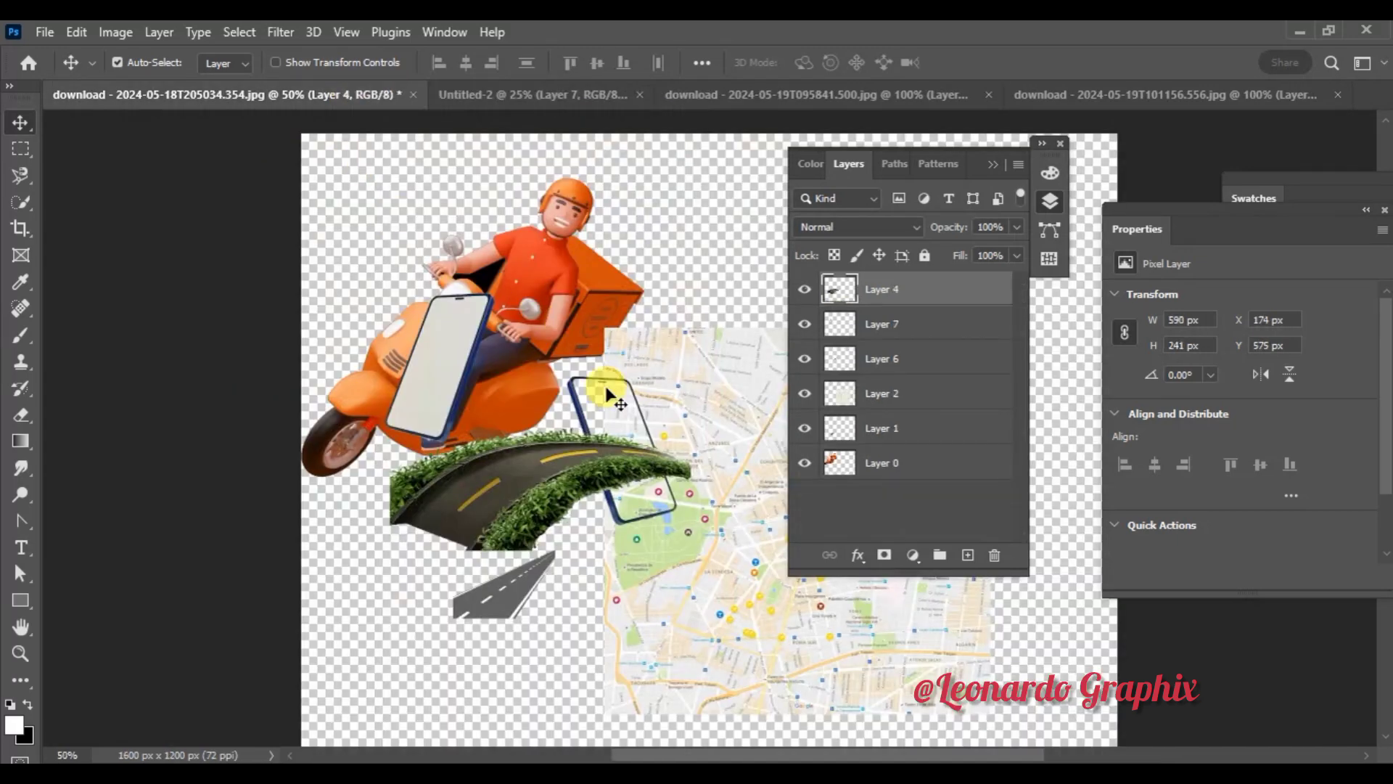
drag(508, 334, 534, 96)
drag(509, 211, 472, 323)
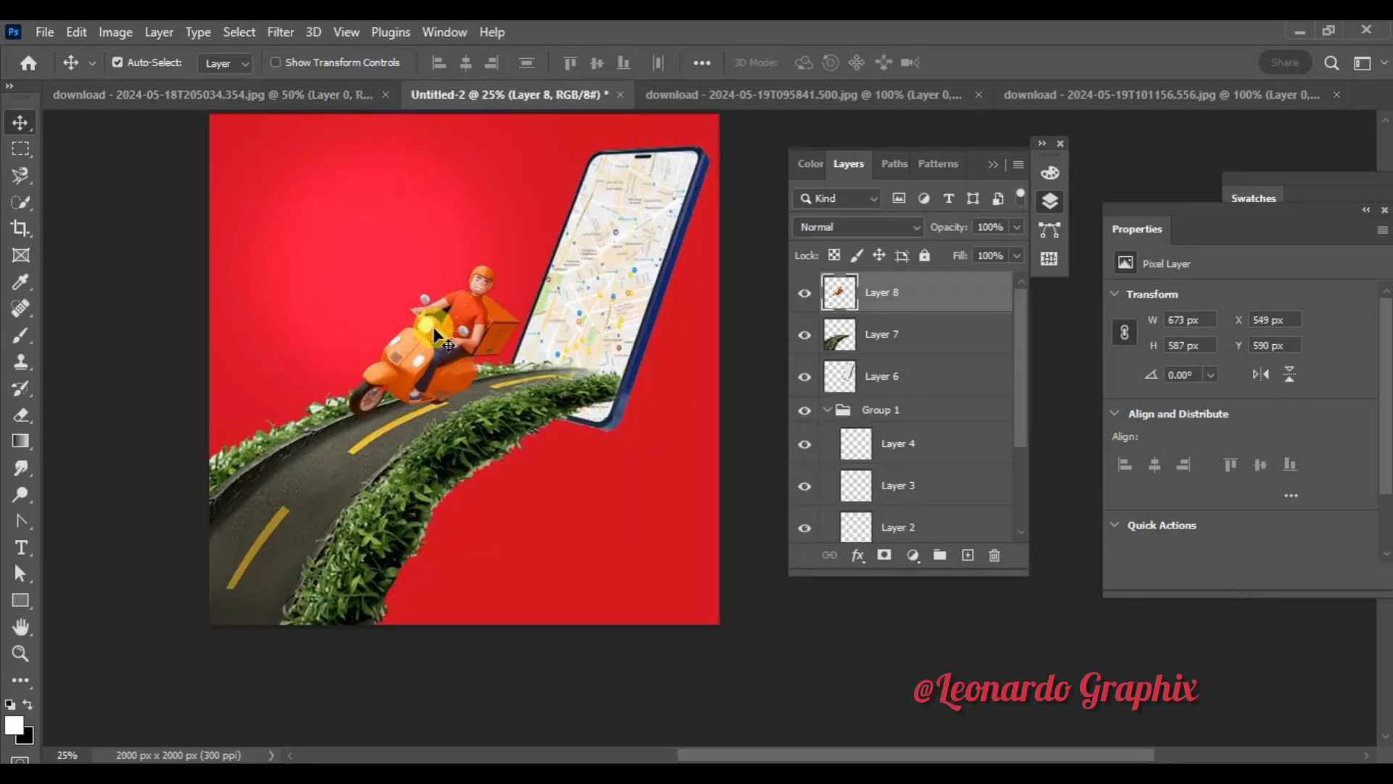
click(361, 61)
drag(350, 264, 267, 193)
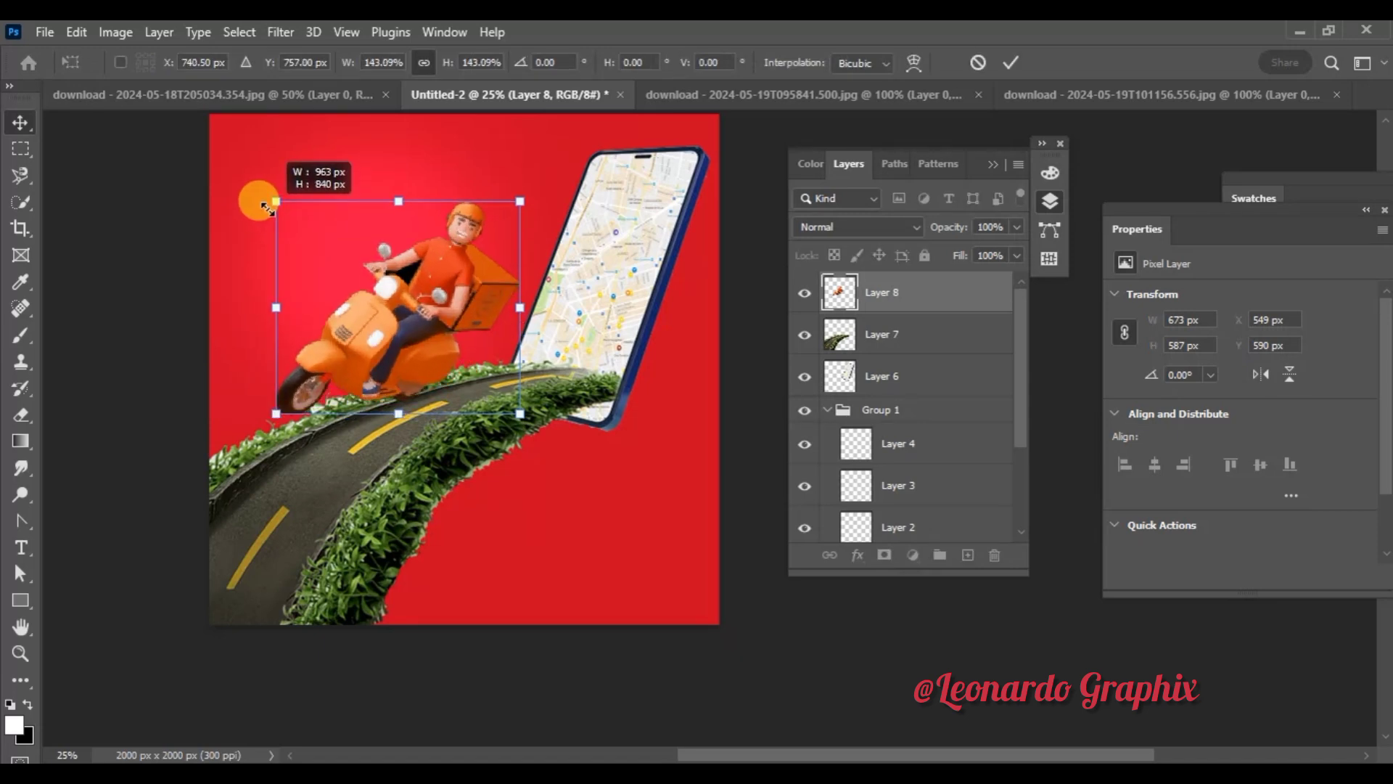
drag(537, 170, 466, 131)
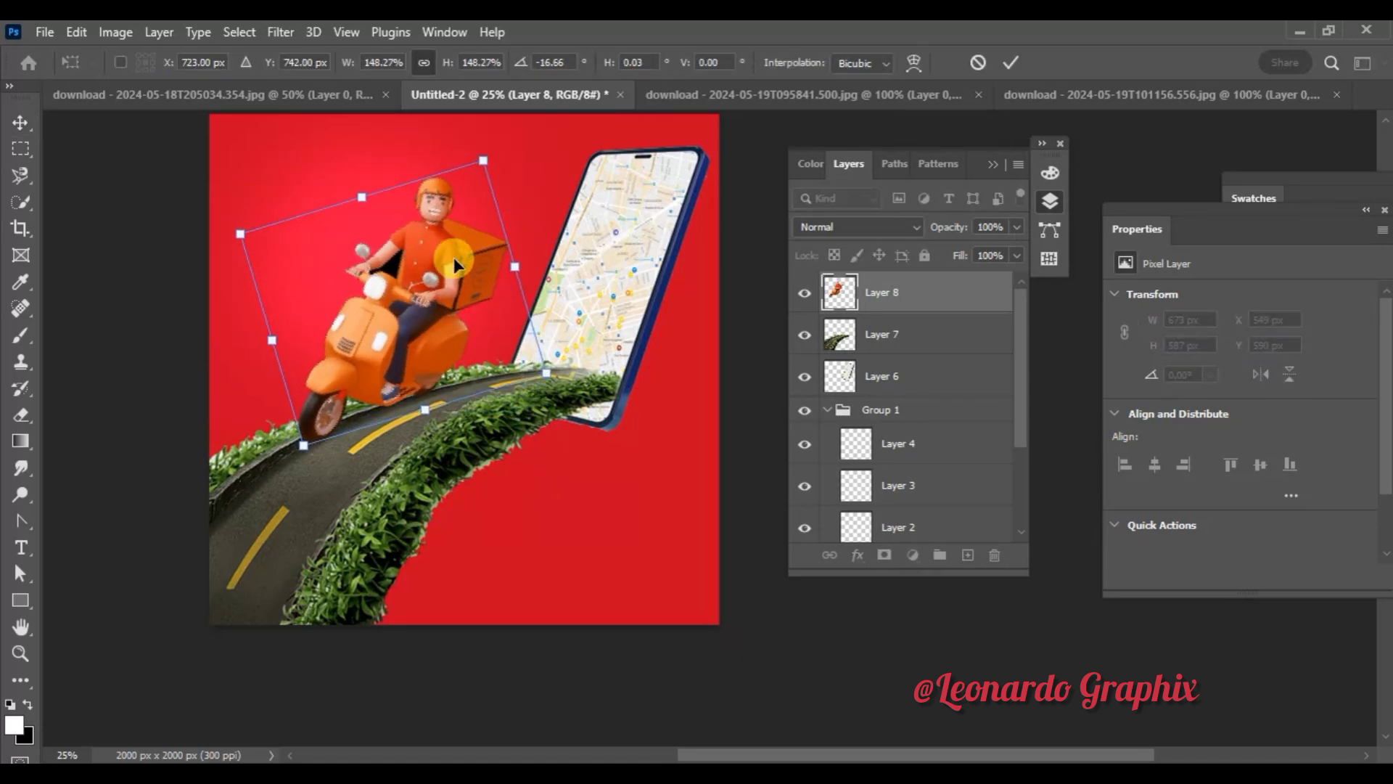
drag(453, 280, 471, 292)
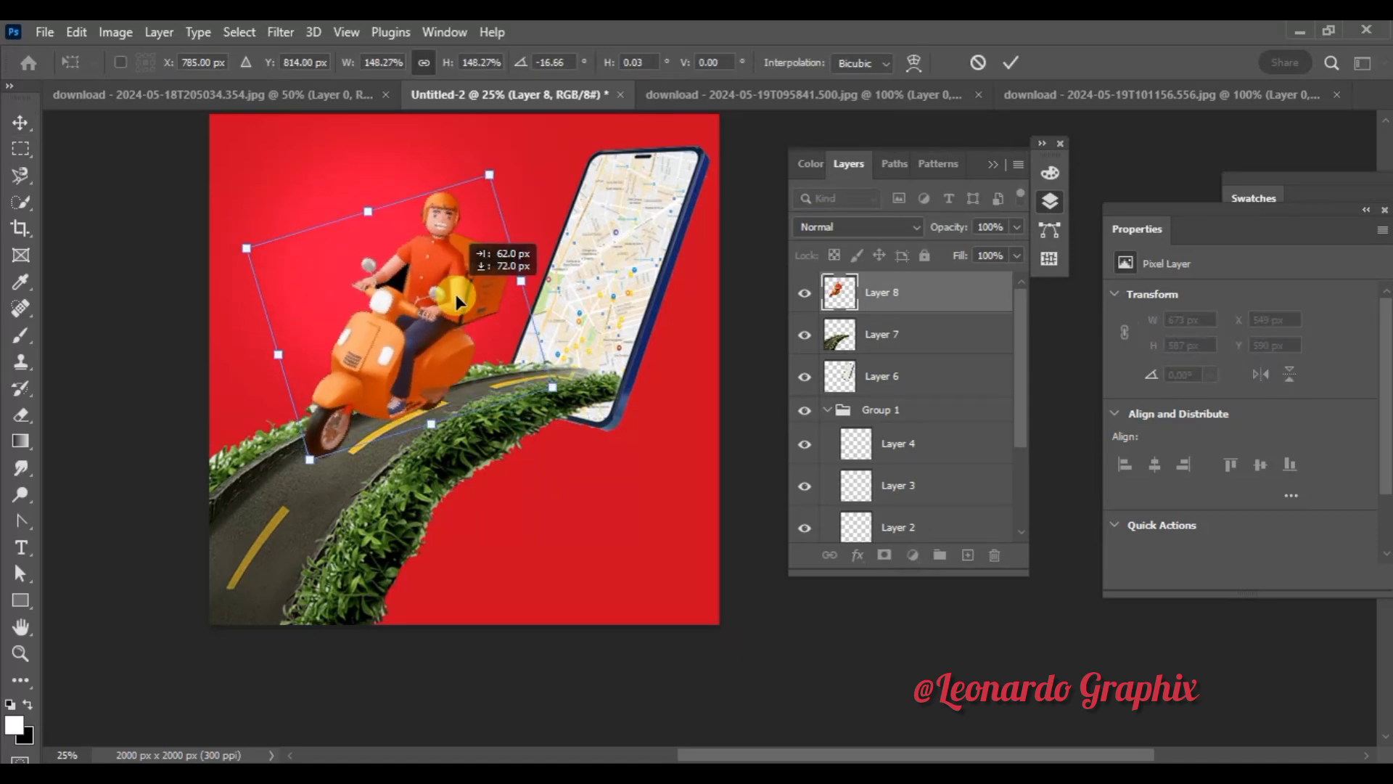
click(1011, 62)
Step: Nudge the scooter slightly right and down and shrink it a little
click(592, 549)
drag(428, 361, 442, 362)
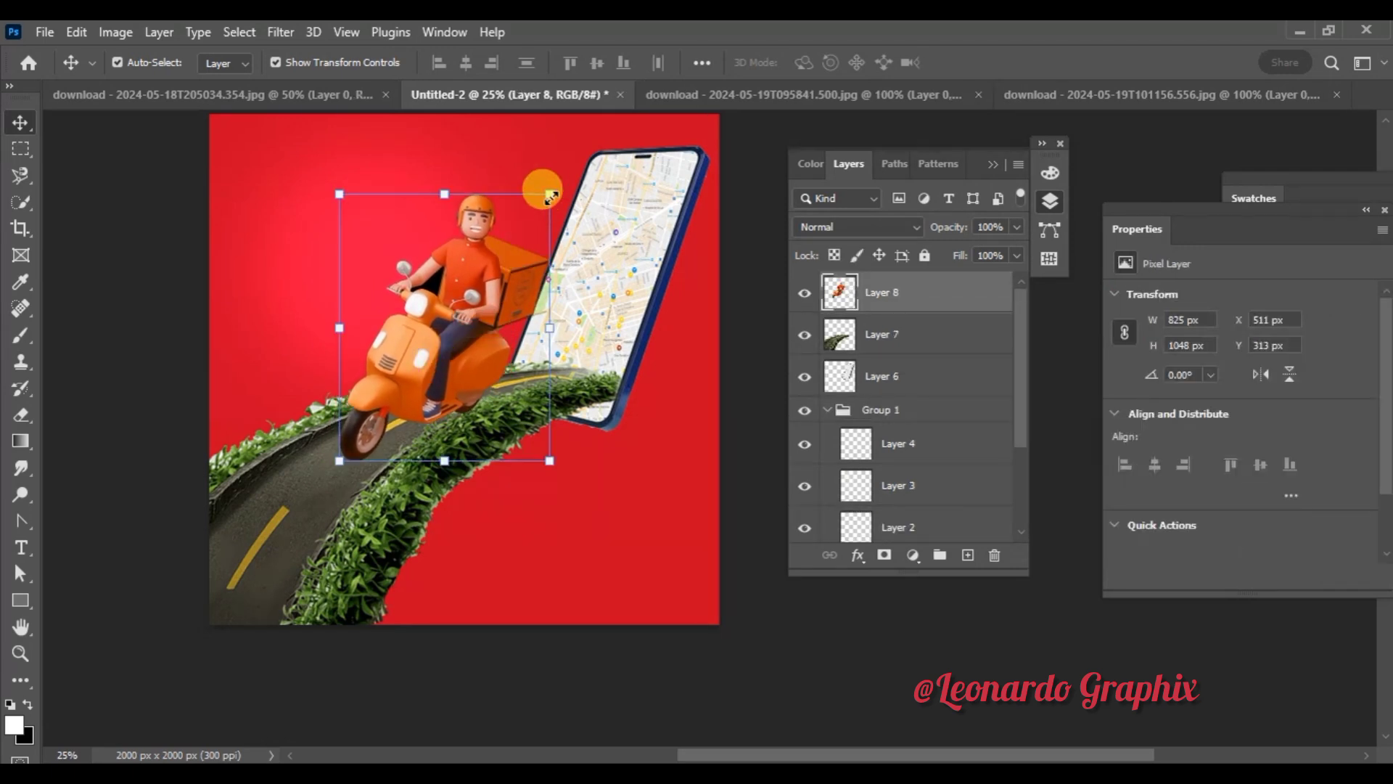
drag(545, 196, 543, 203)
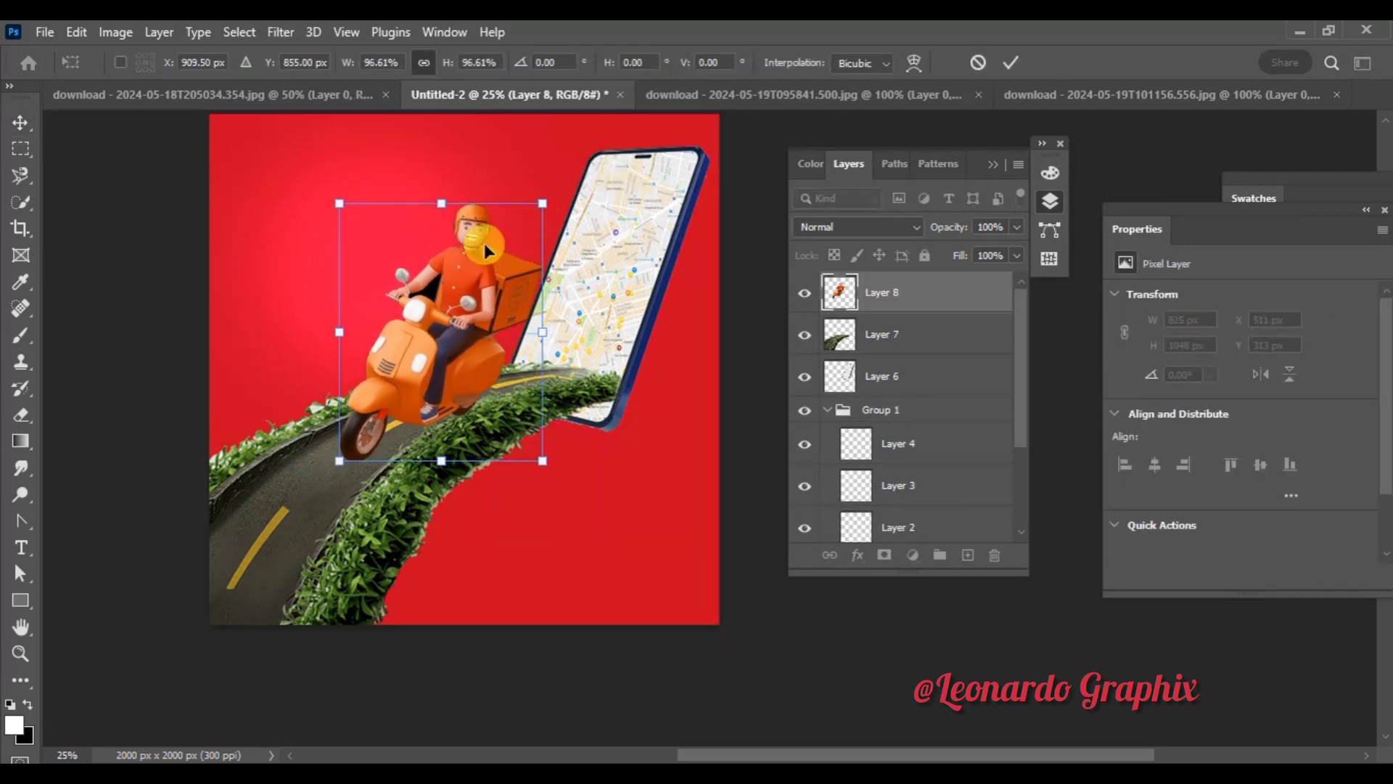
click(1010, 63)
click(645, 497)
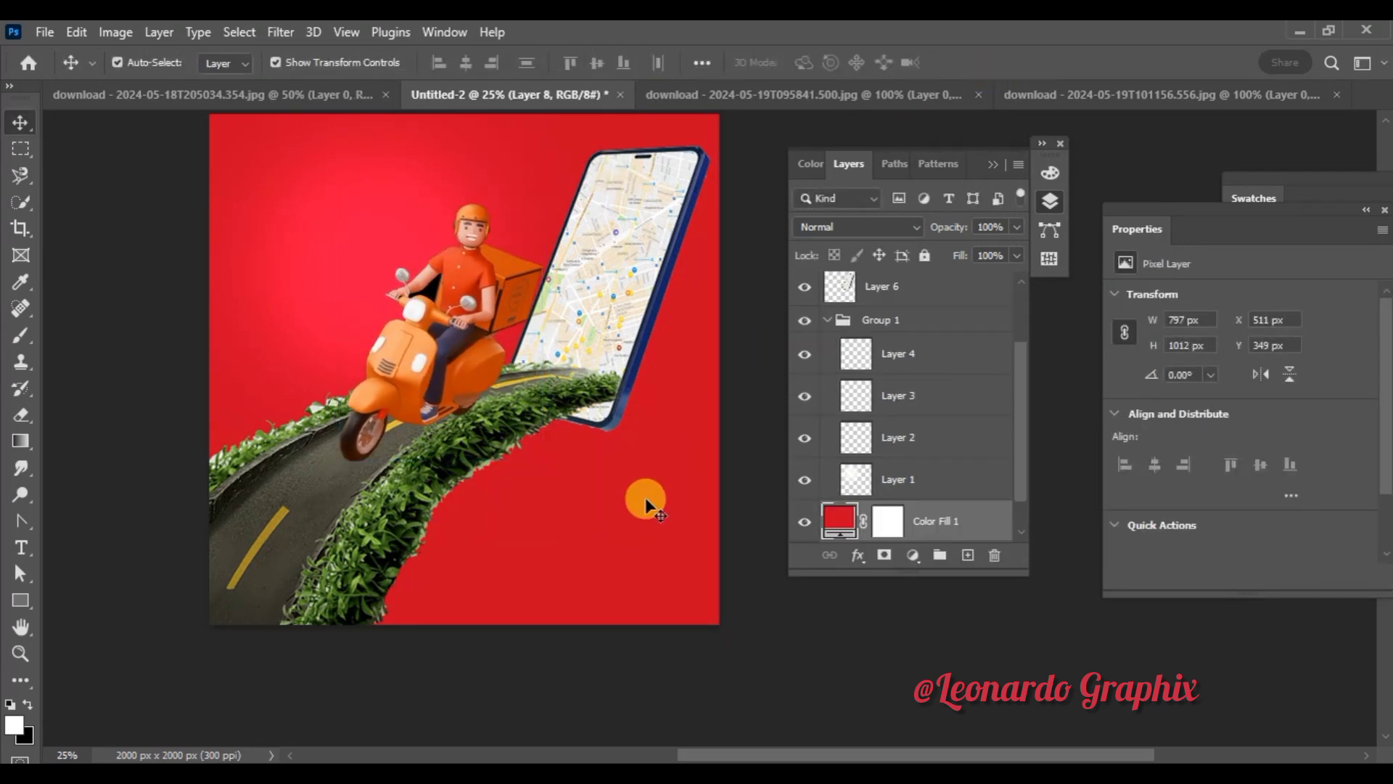
Step: On a new layer above the scooter, paint a soft black brush dot
click(892, 289)
scroll(1019, 389, up, 2)
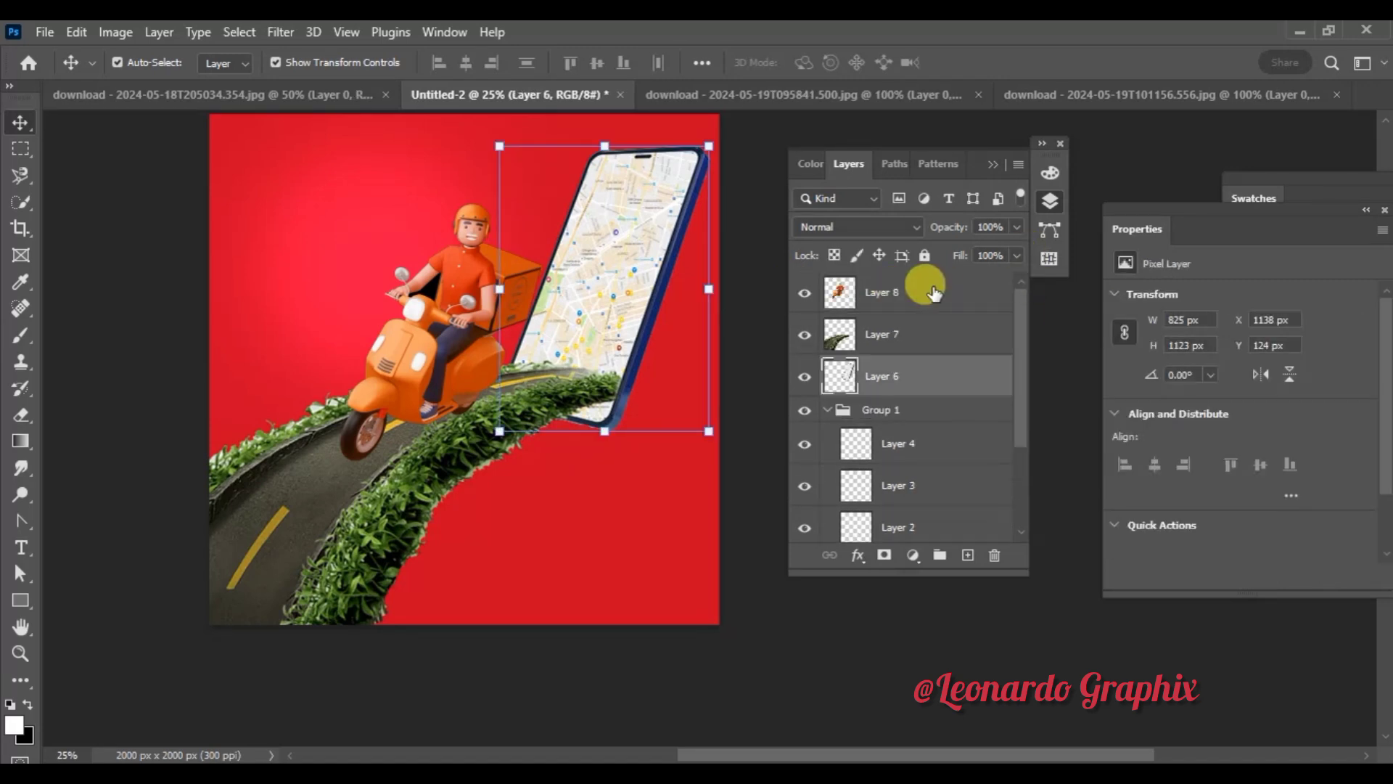
click(927, 291)
click(968, 555)
click(32, 601)
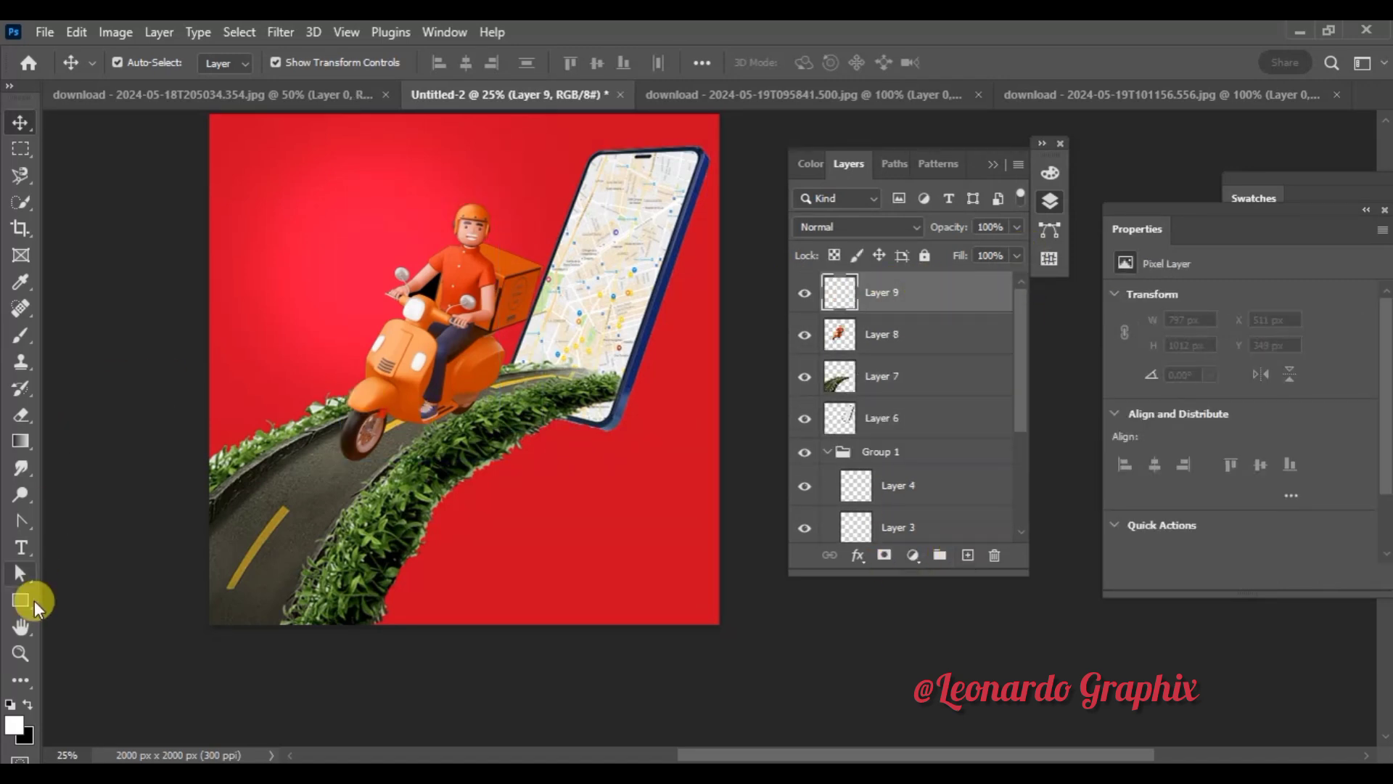
click(24, 334)
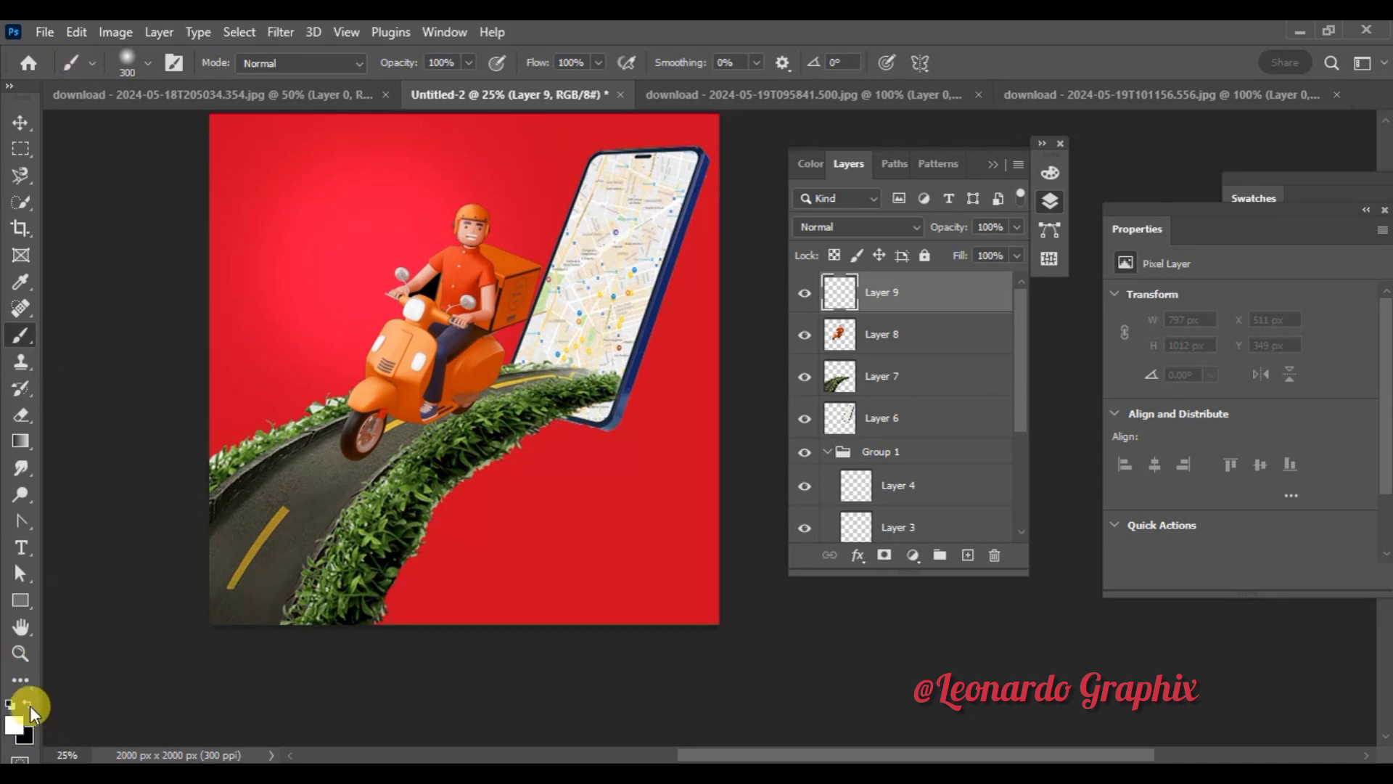
click(294, 263)
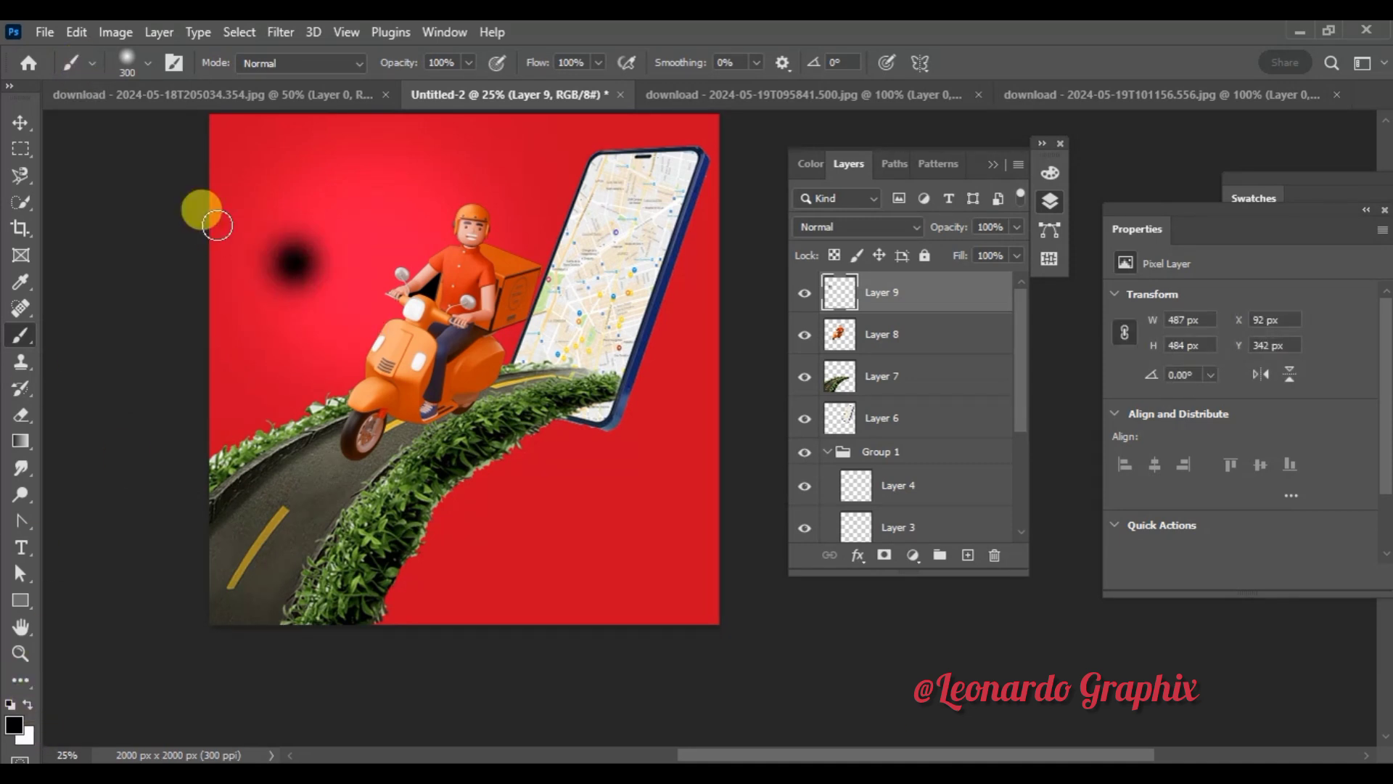
Step: Squash the black dot into a thin, flat shadow shape
click(20, 122)
drag(299, 205, 284, 316)
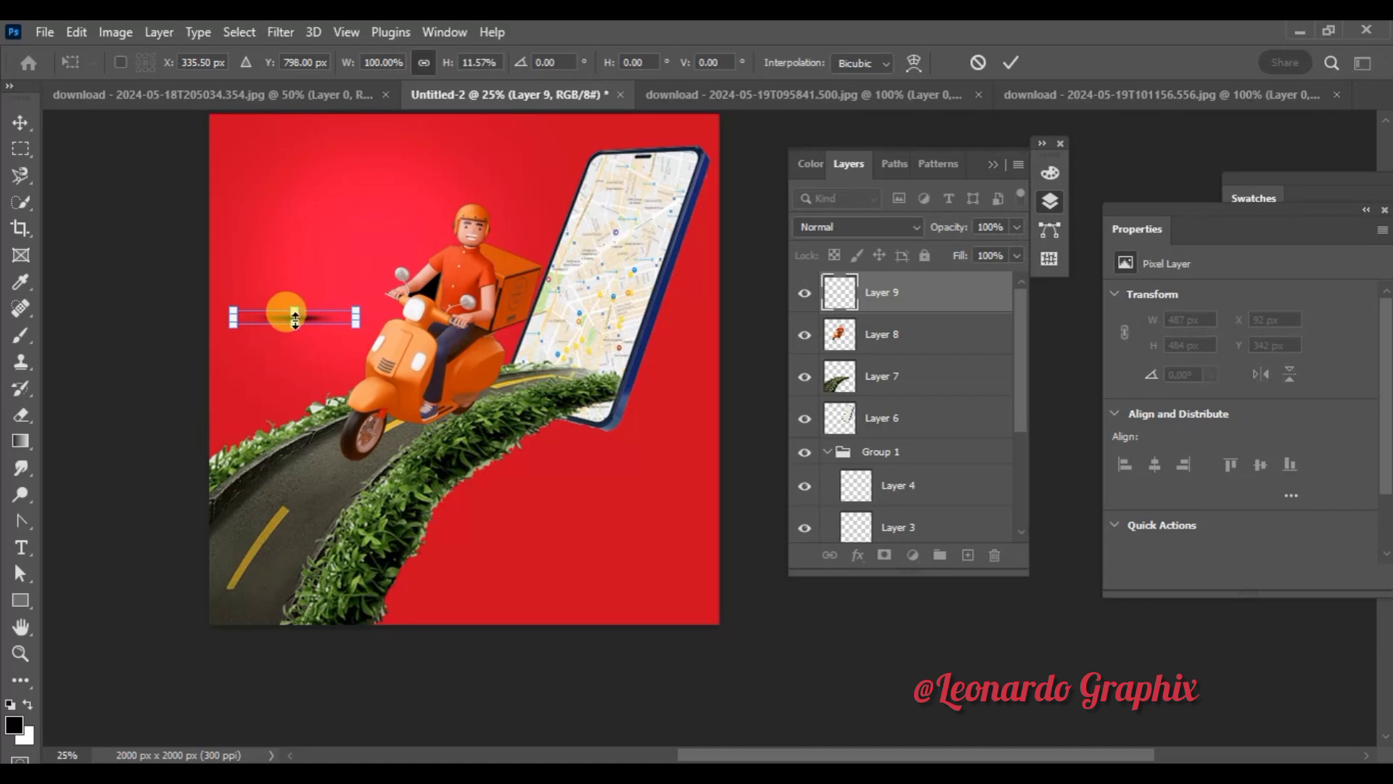
click(1011, 62)
click(336, 272)
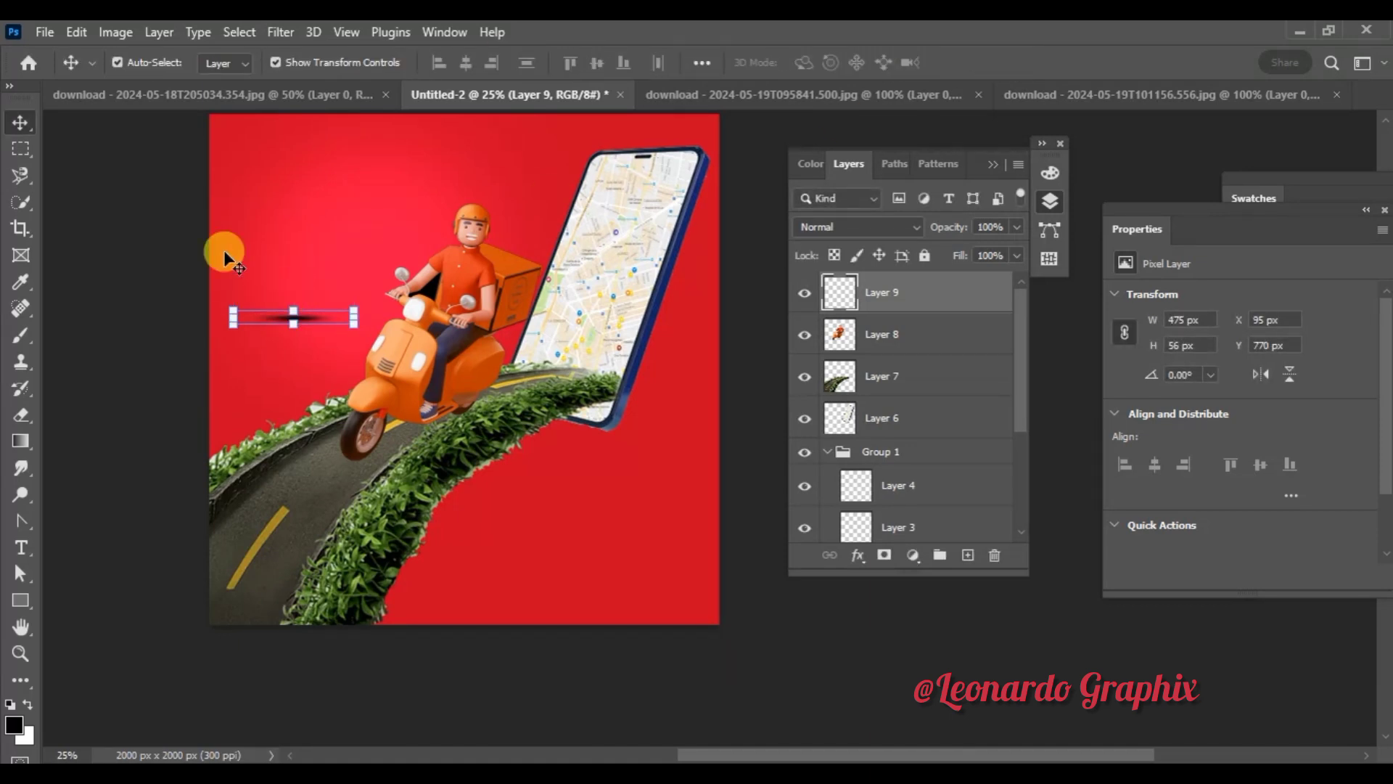
click(124, 205)
Step: Place the shadow under the scooter's wheels, rotated about -37° and scaled to about 94%
drag(325, 450, 341, 462)
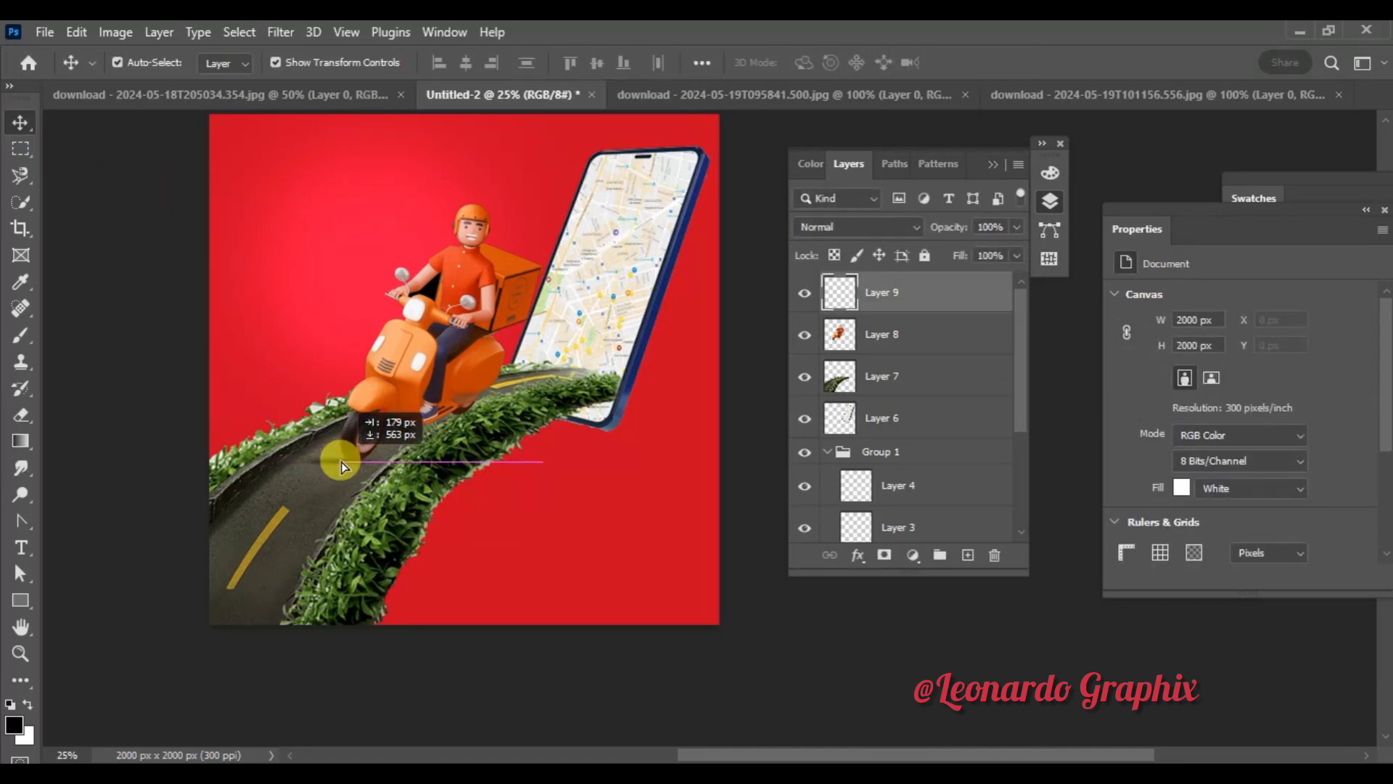
drag(407, 493, 327, 460)
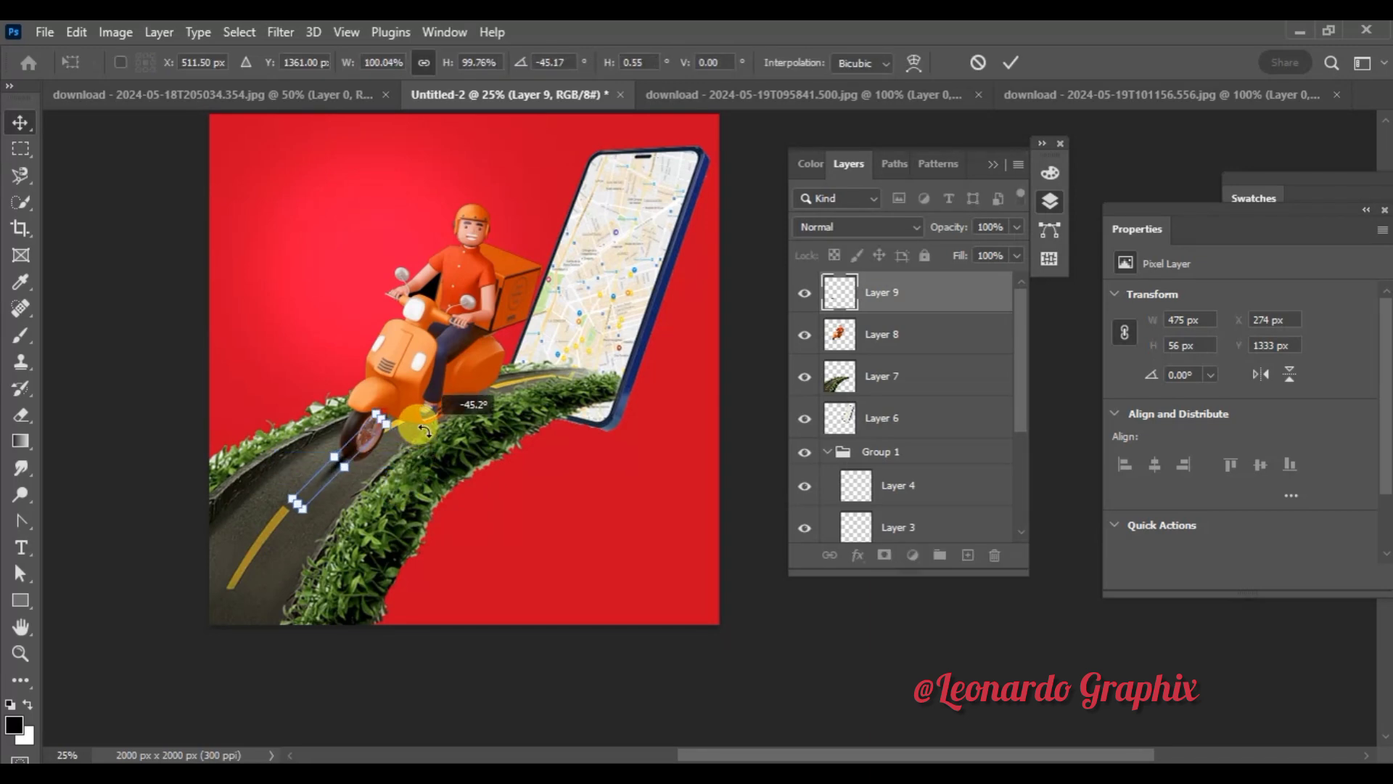
click(1016, 63)
drag(338, 464, 366, 462)
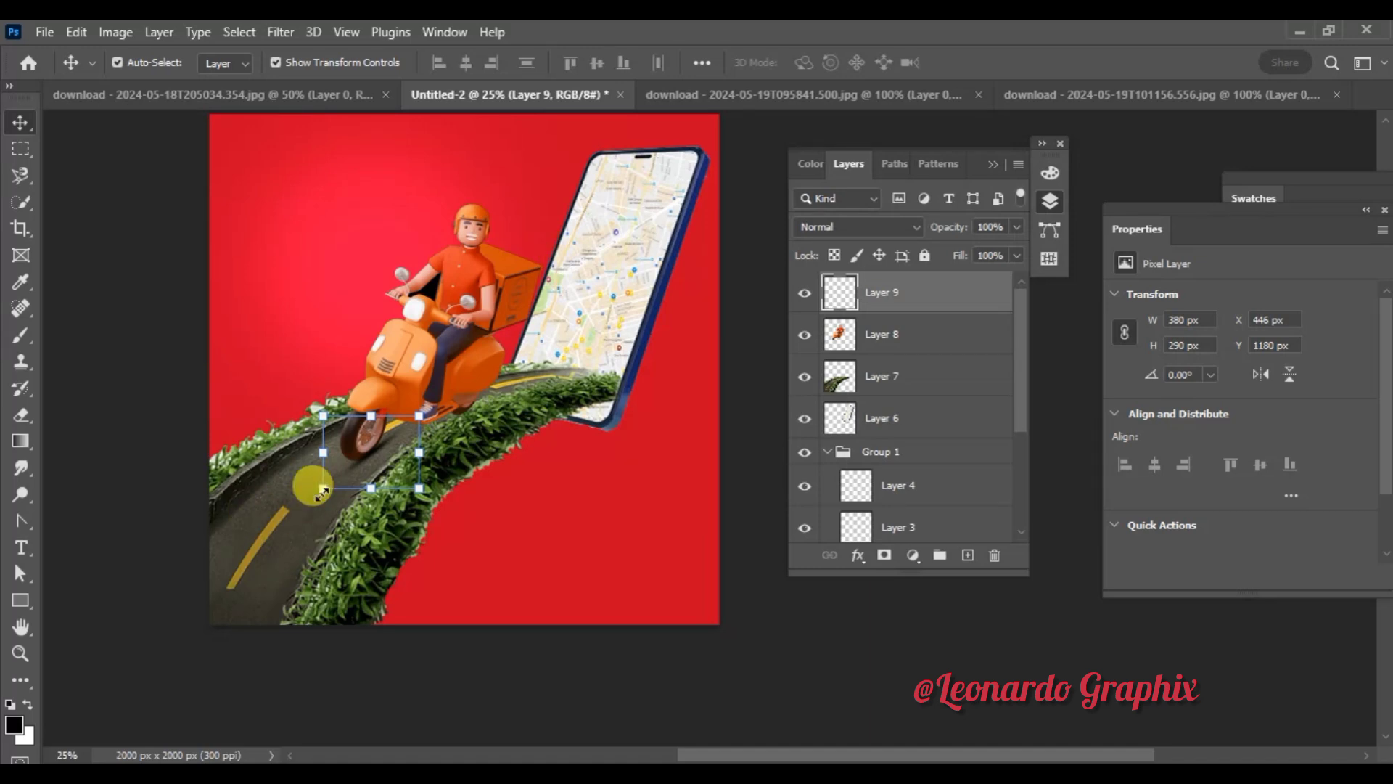
drag(323, 489, 372, 460)
click(1011, 62)
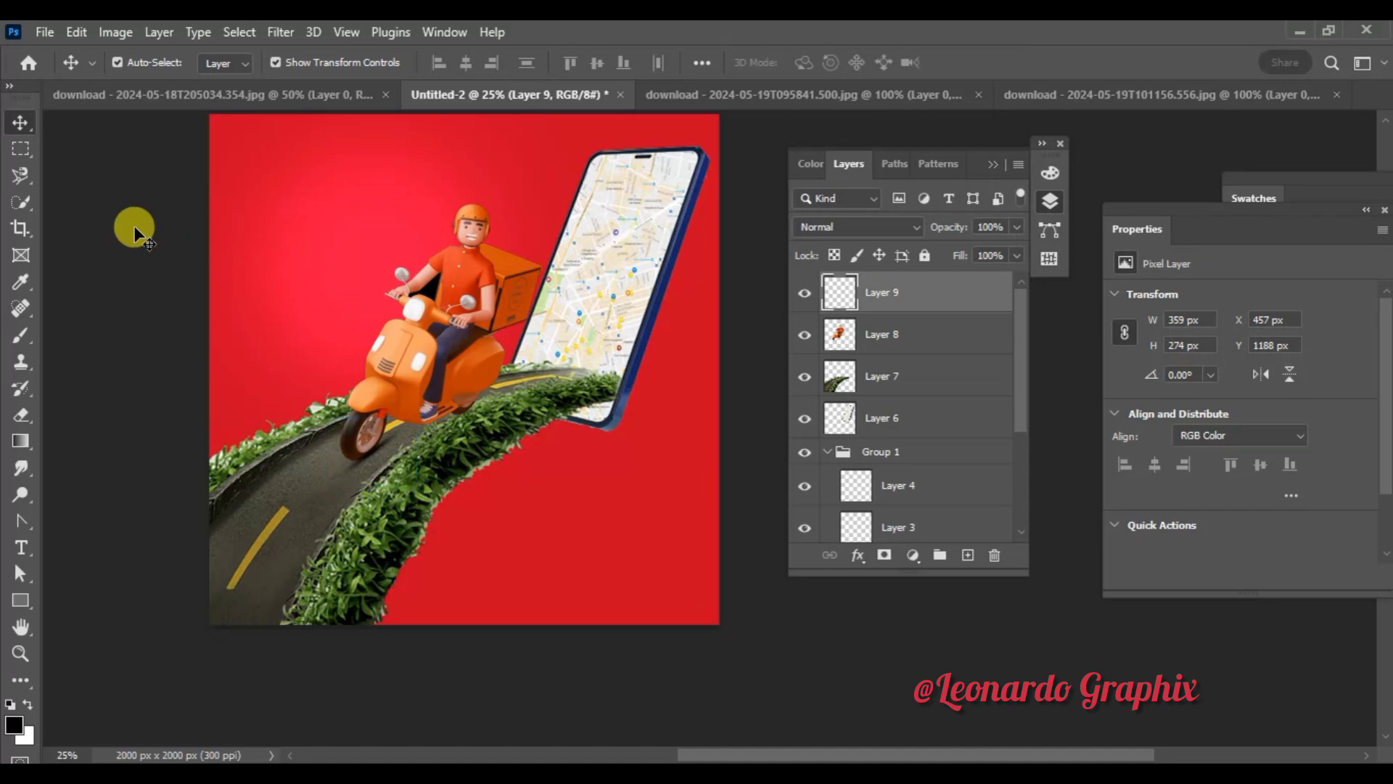
click(134, 231)
click(32, 525)
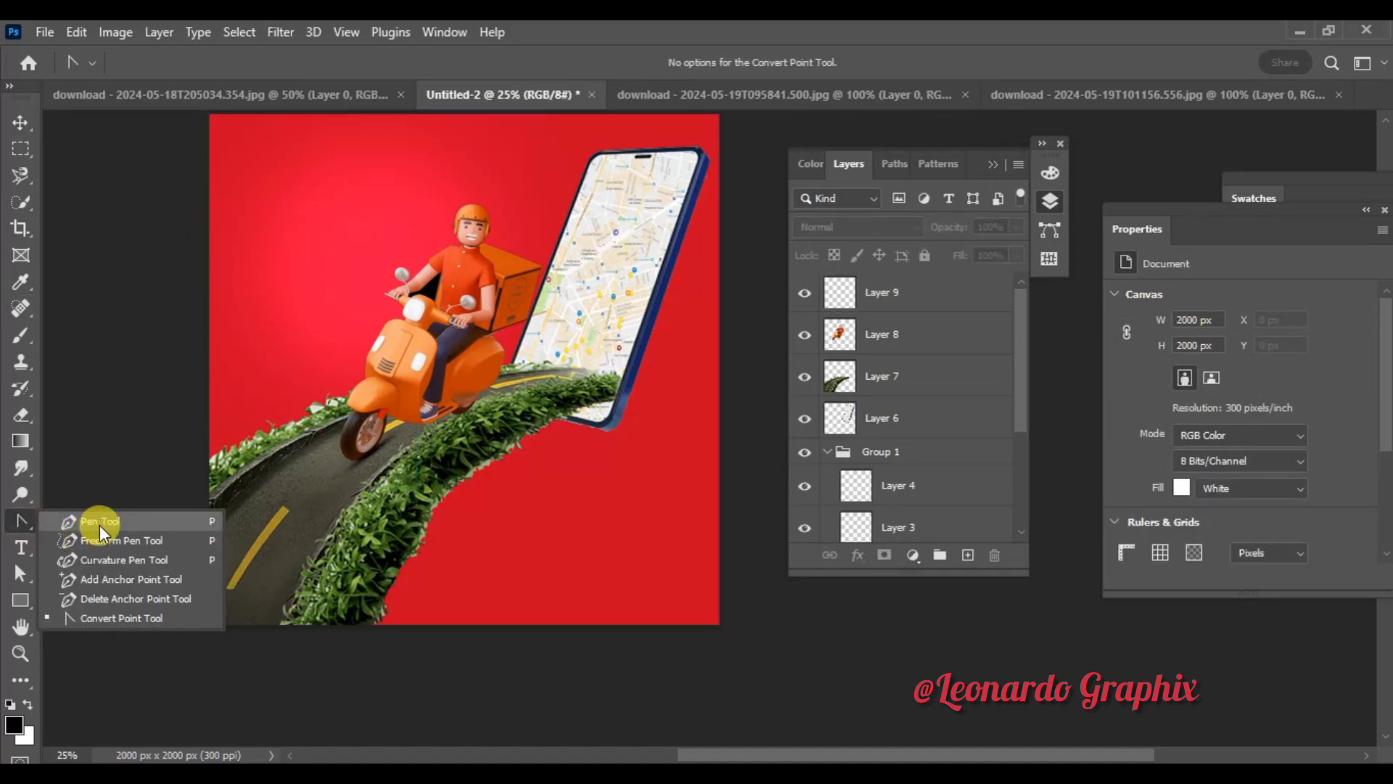
Step: Draw a four-point Pen outline from the phone's base down to the canvas bottom edge
click(98, 524)
click(535, 410)
click(614, 419)
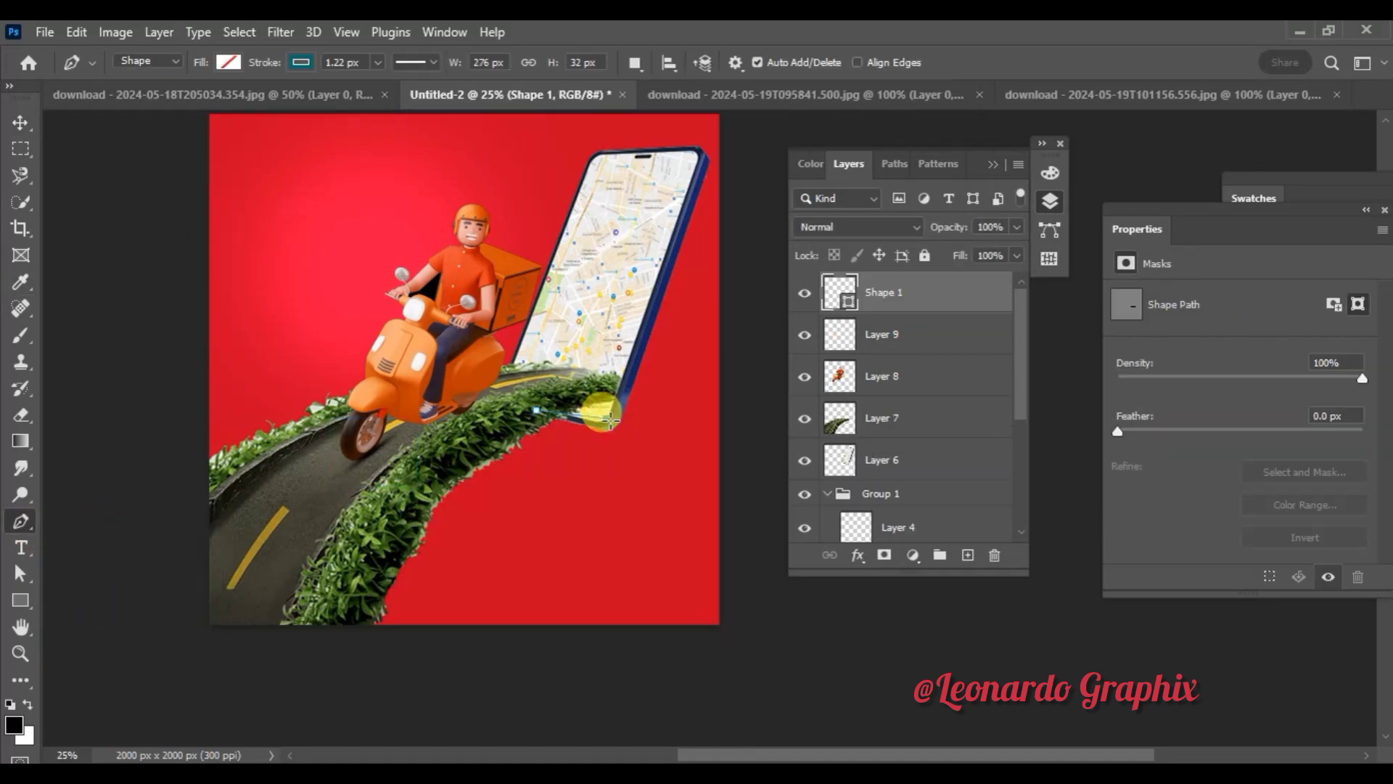
click(425, 644)
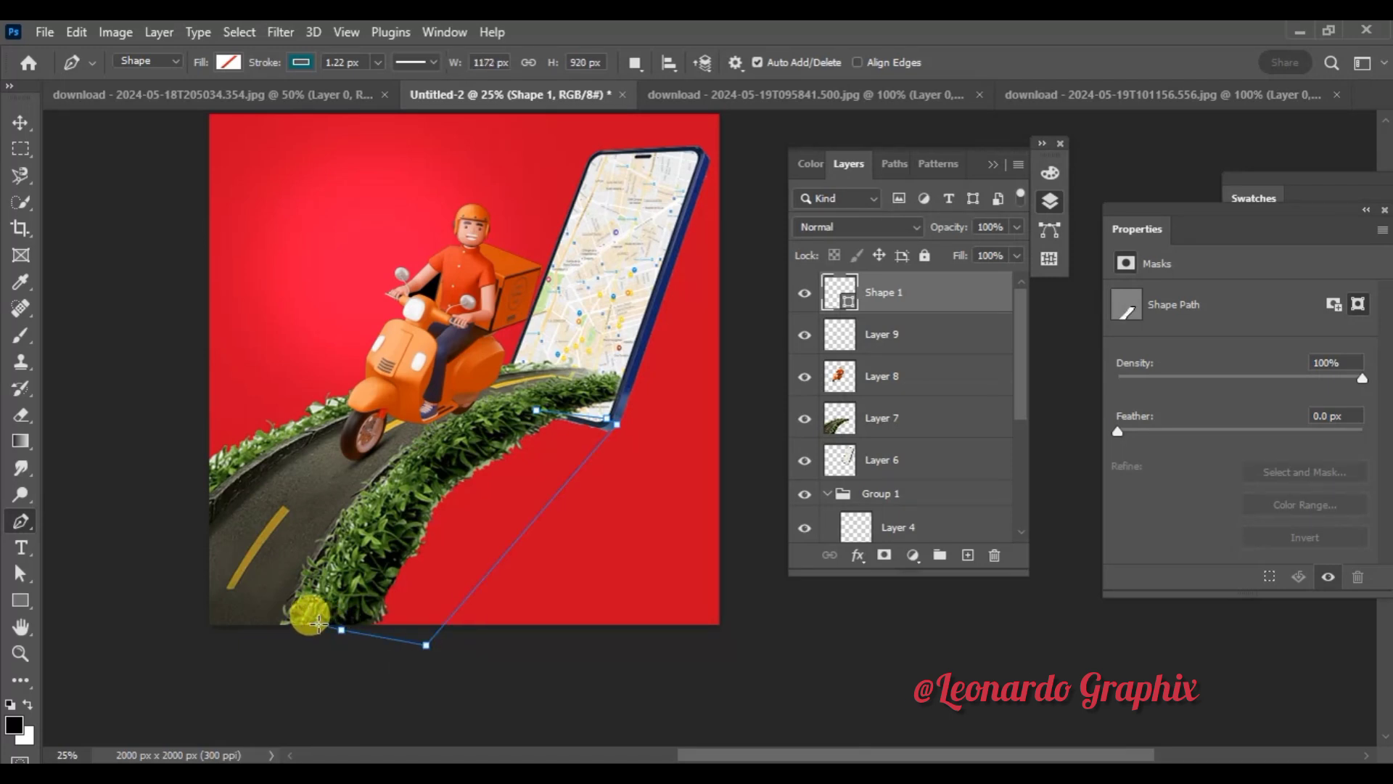
click(317, 622)
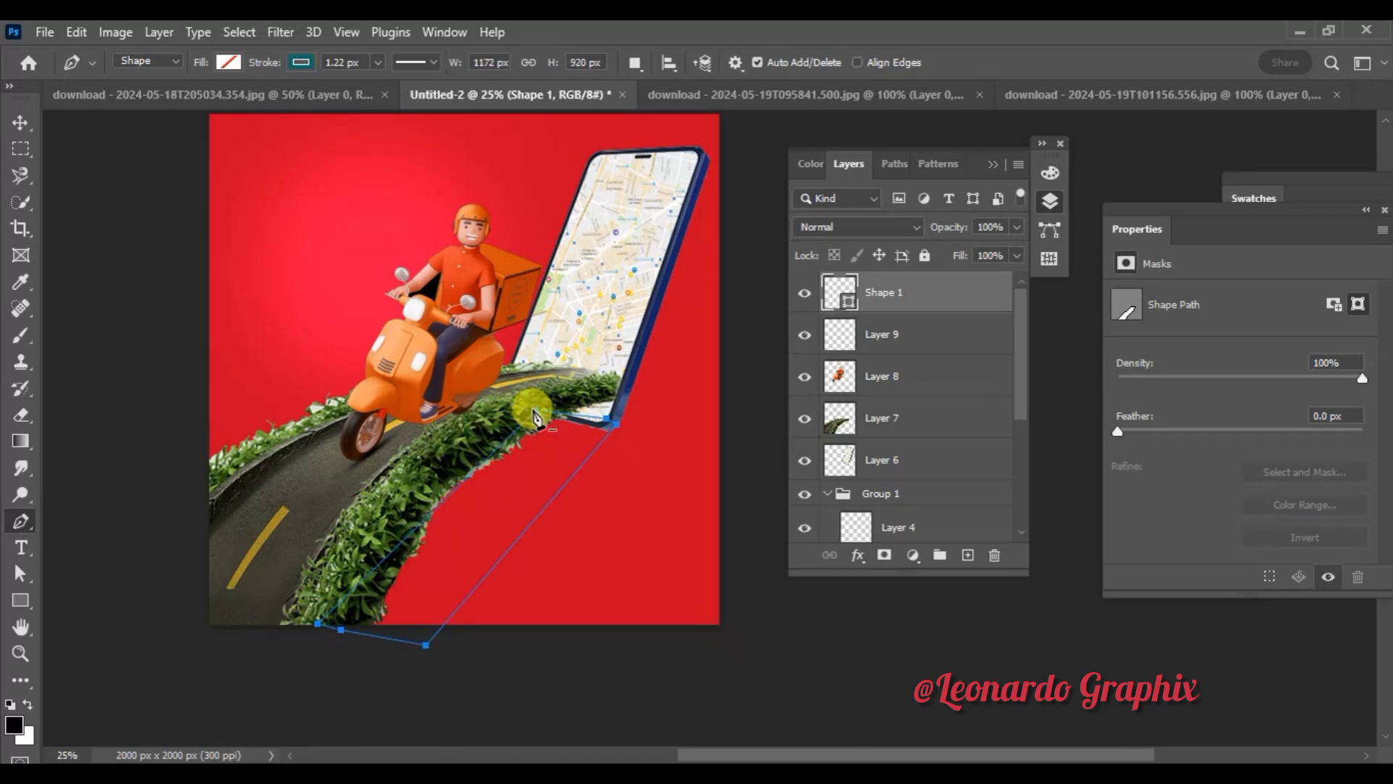
Step: Turn the path into a selection, rasterize Shape 1 and fill it black
right_click(517, 437)
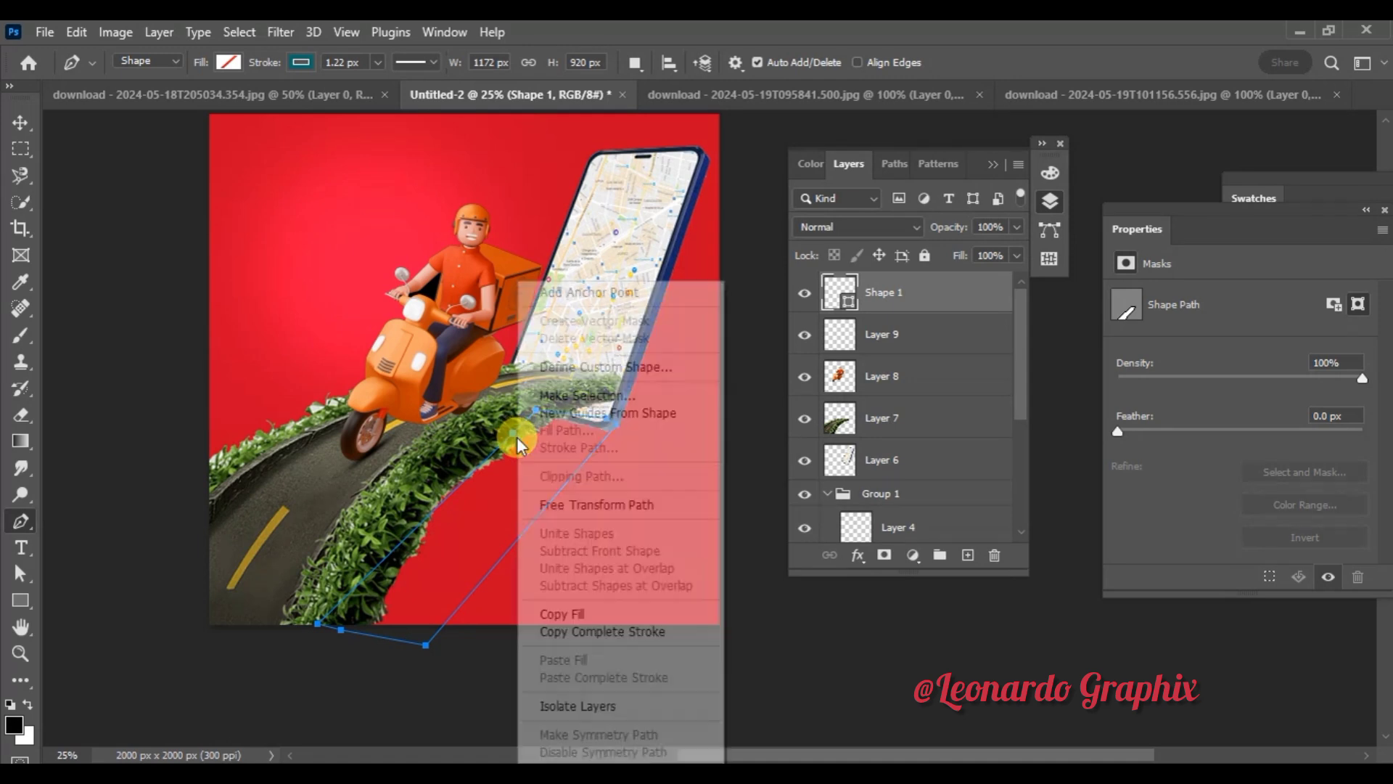
click(605, 393)
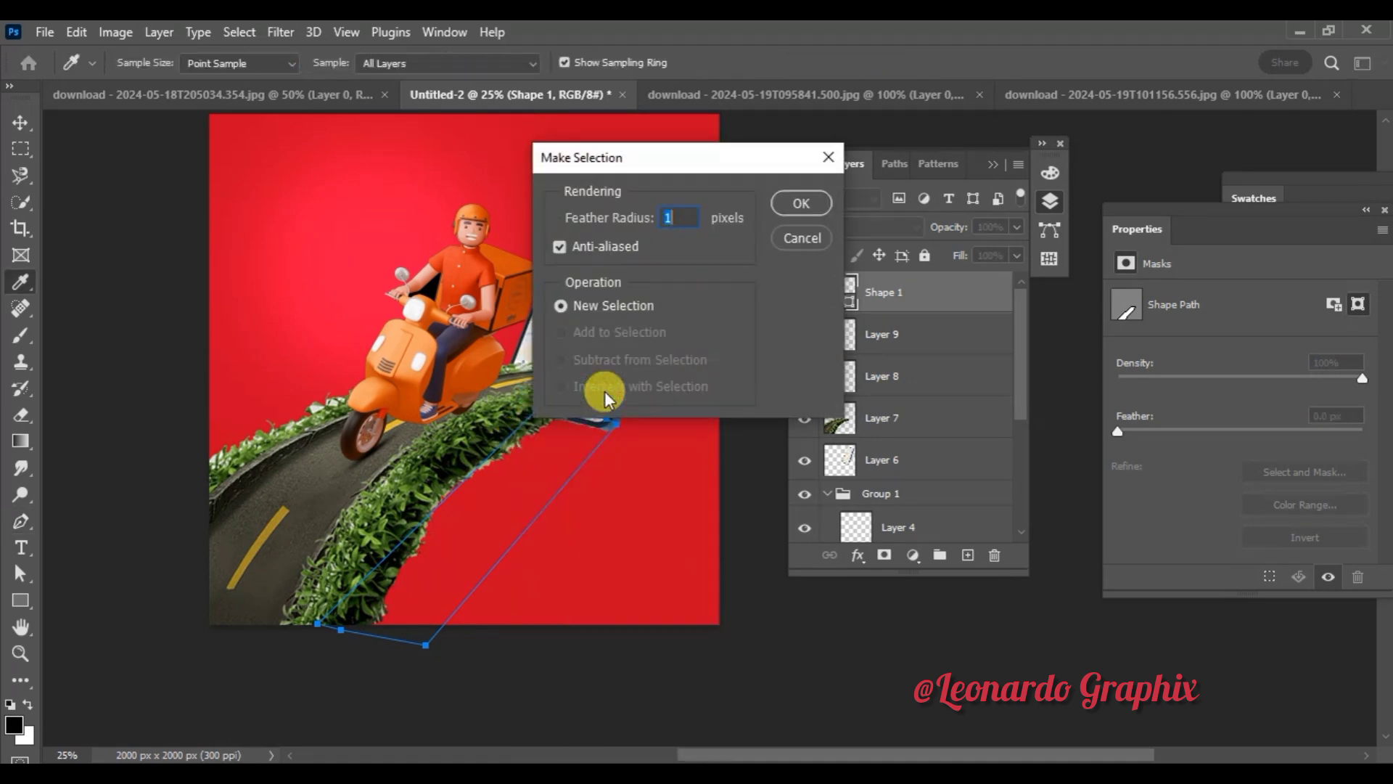
click(790, 206)
right_click(889, 291)
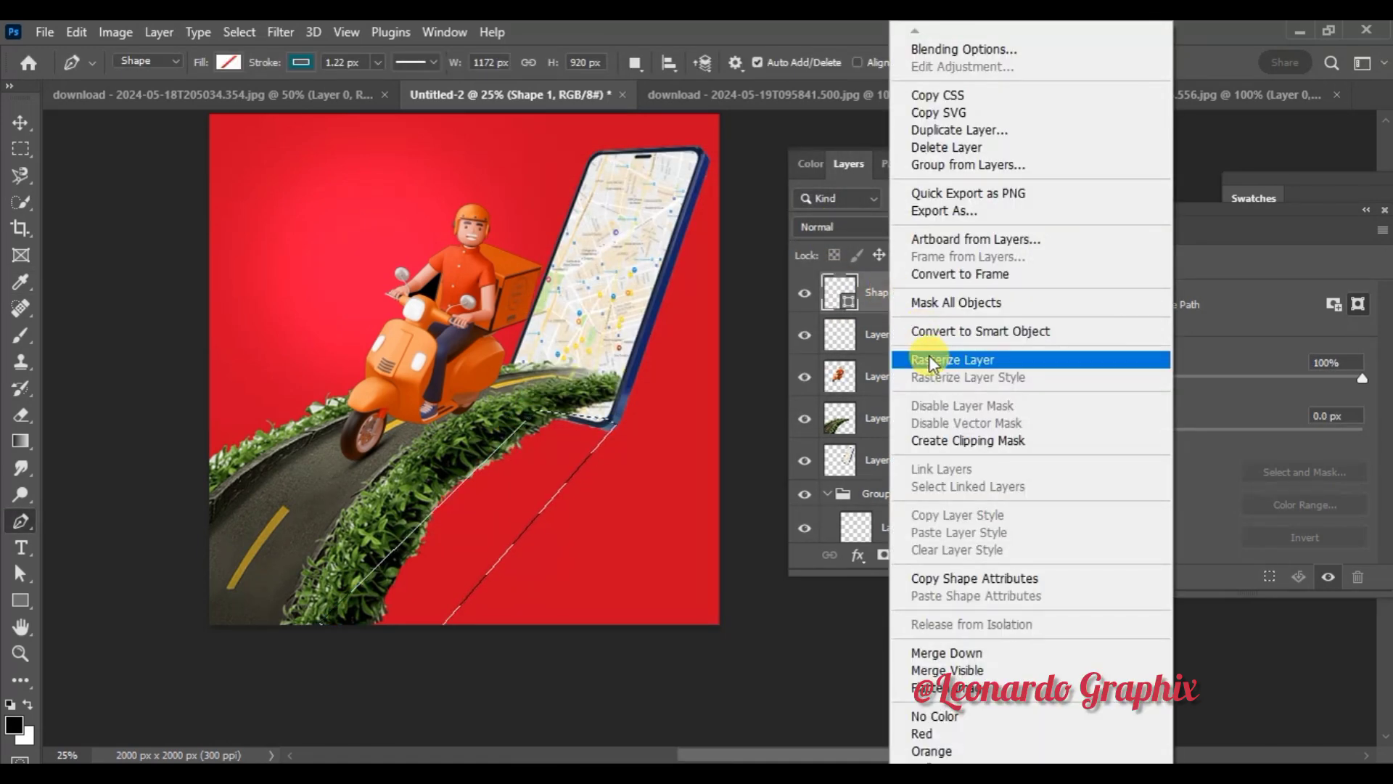
click(930, 357)
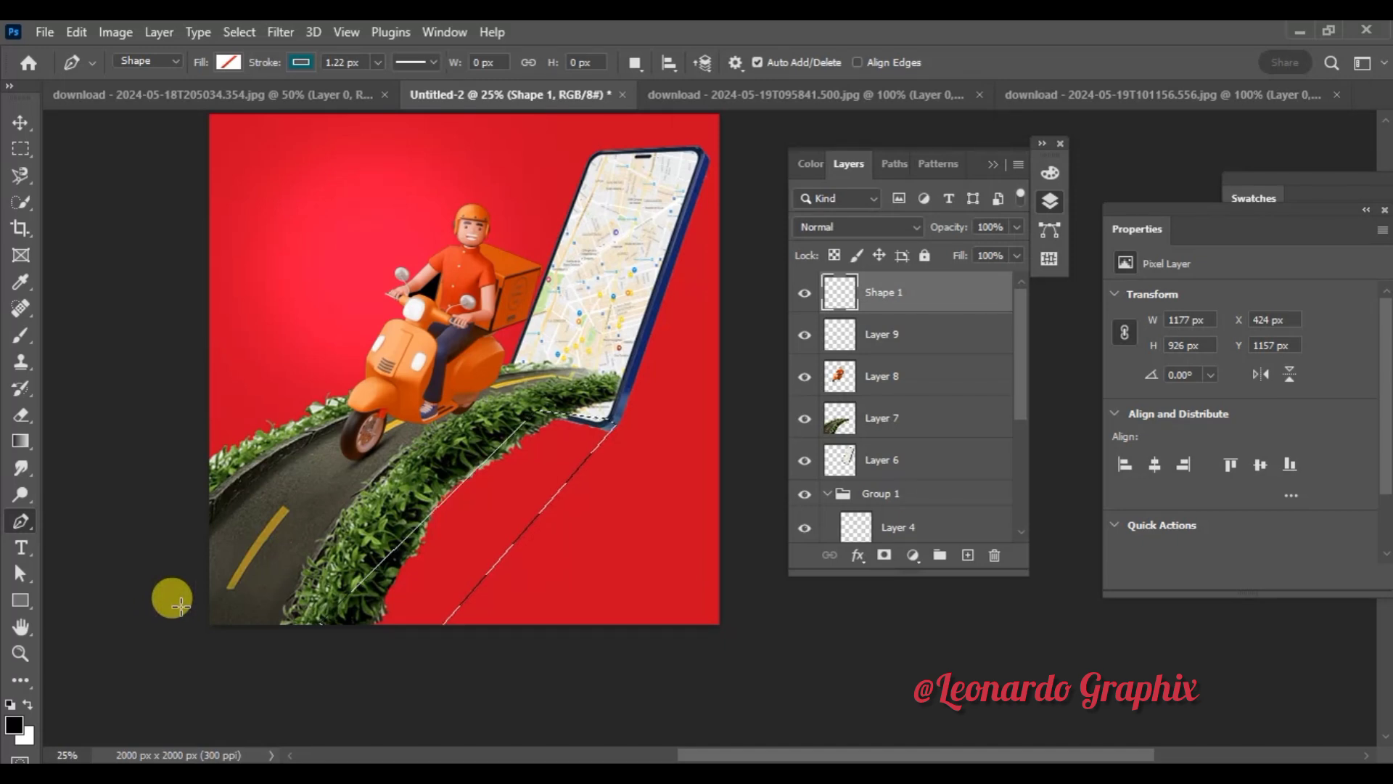
key(alt+BackSpace)
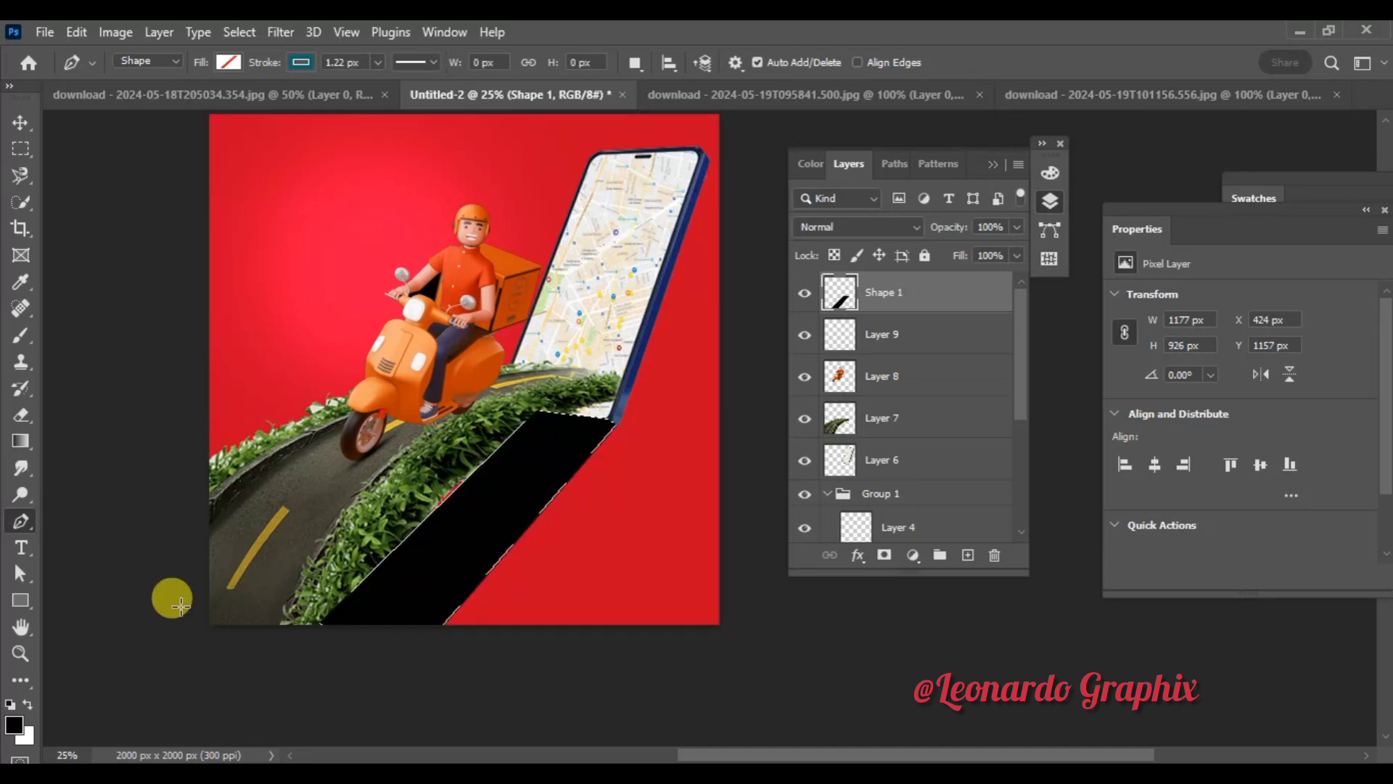
click(241, 33)
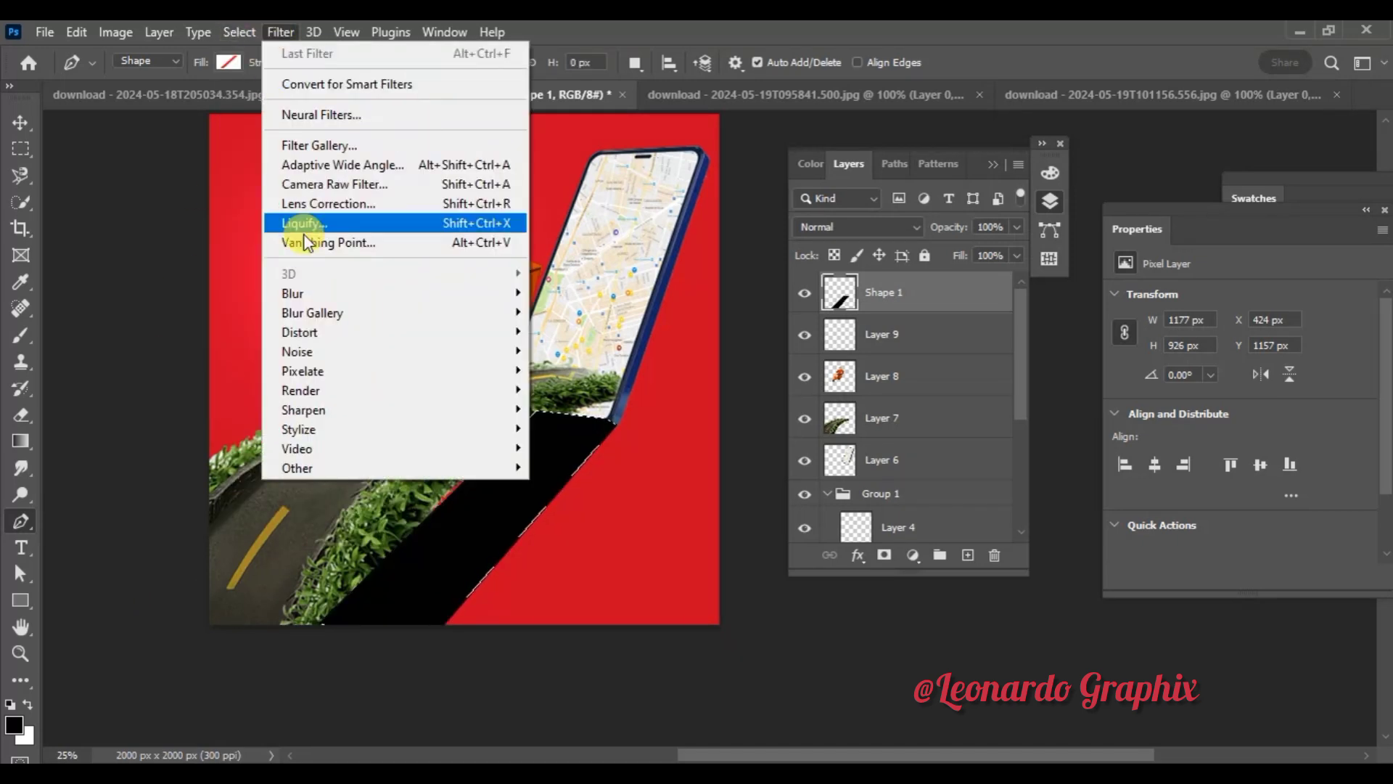
mouse_move(327, 293)
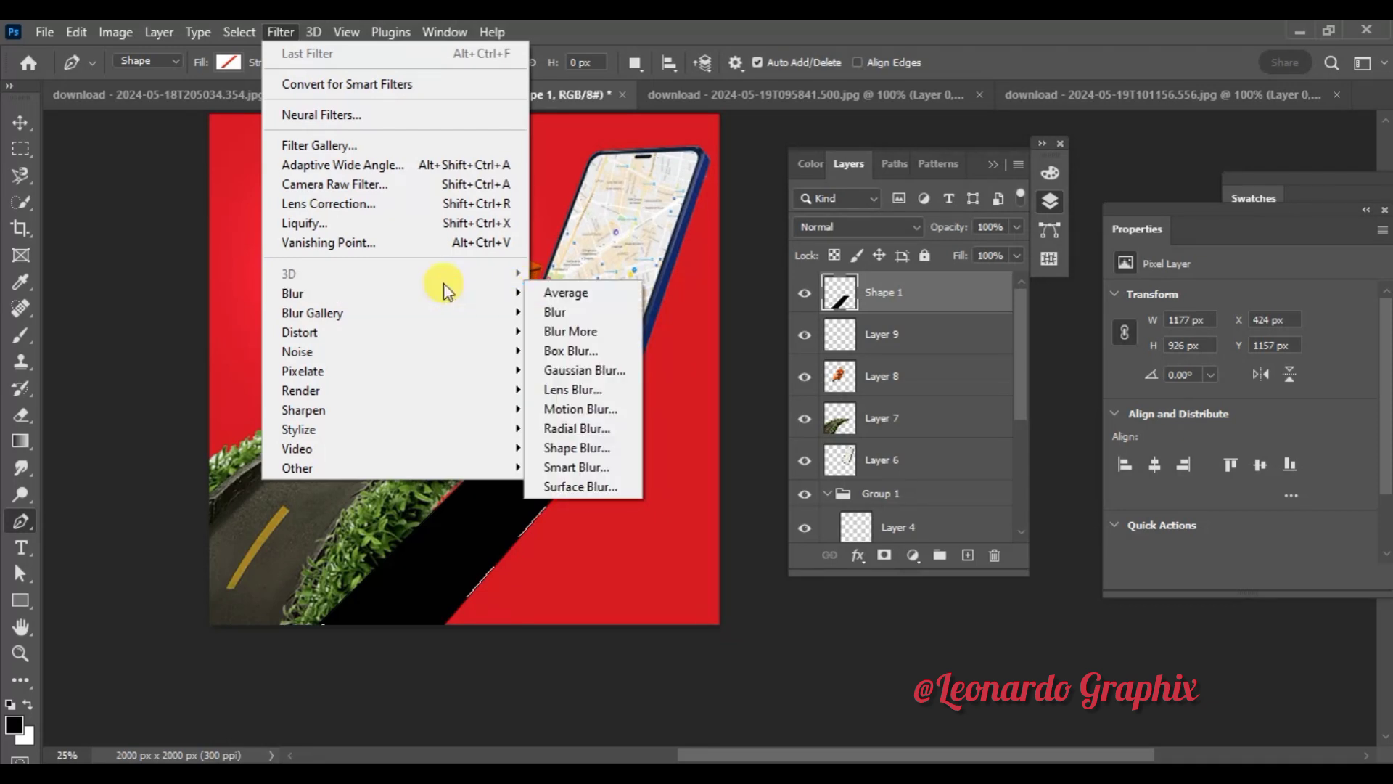
Step: Apply a Gaussian Blur to the black shape and clear the selection
click(582, 368)
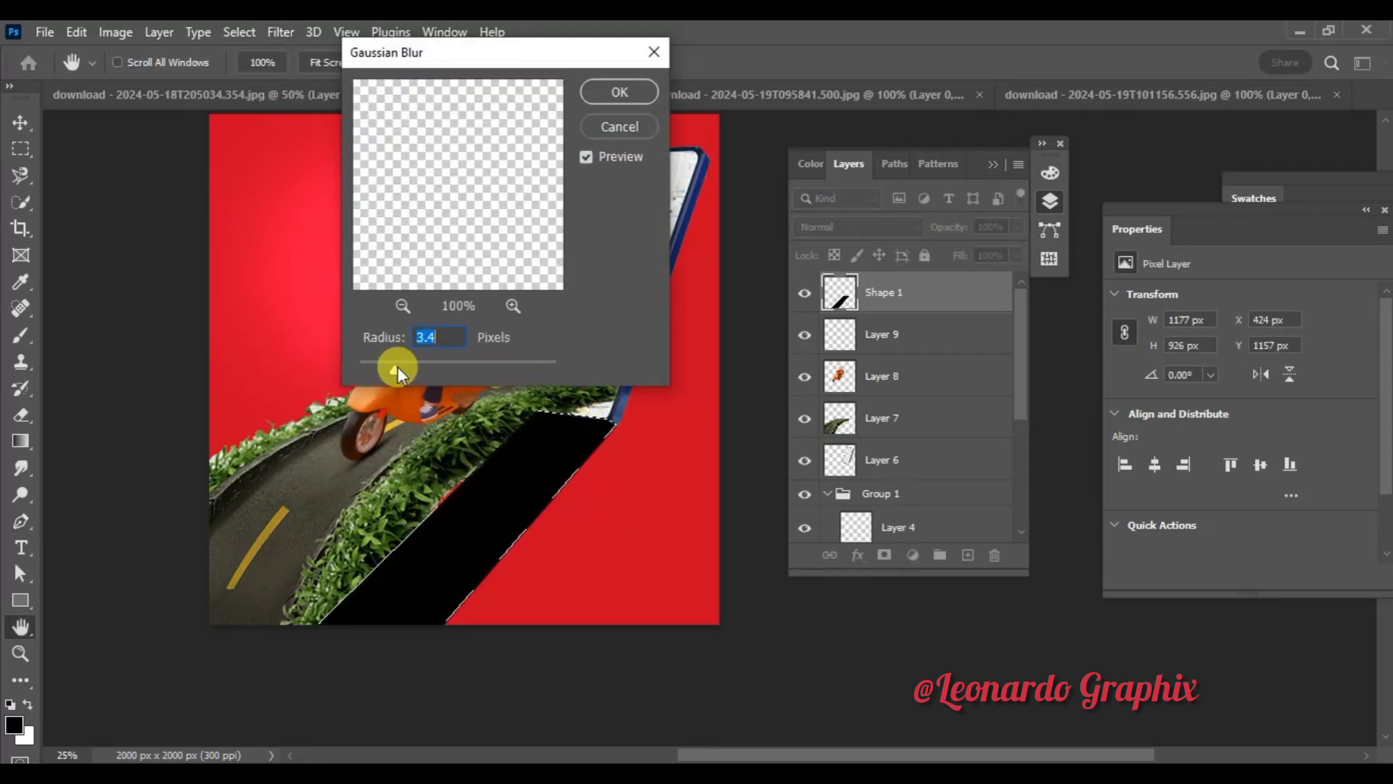
drag(383, 368, 415, 370)
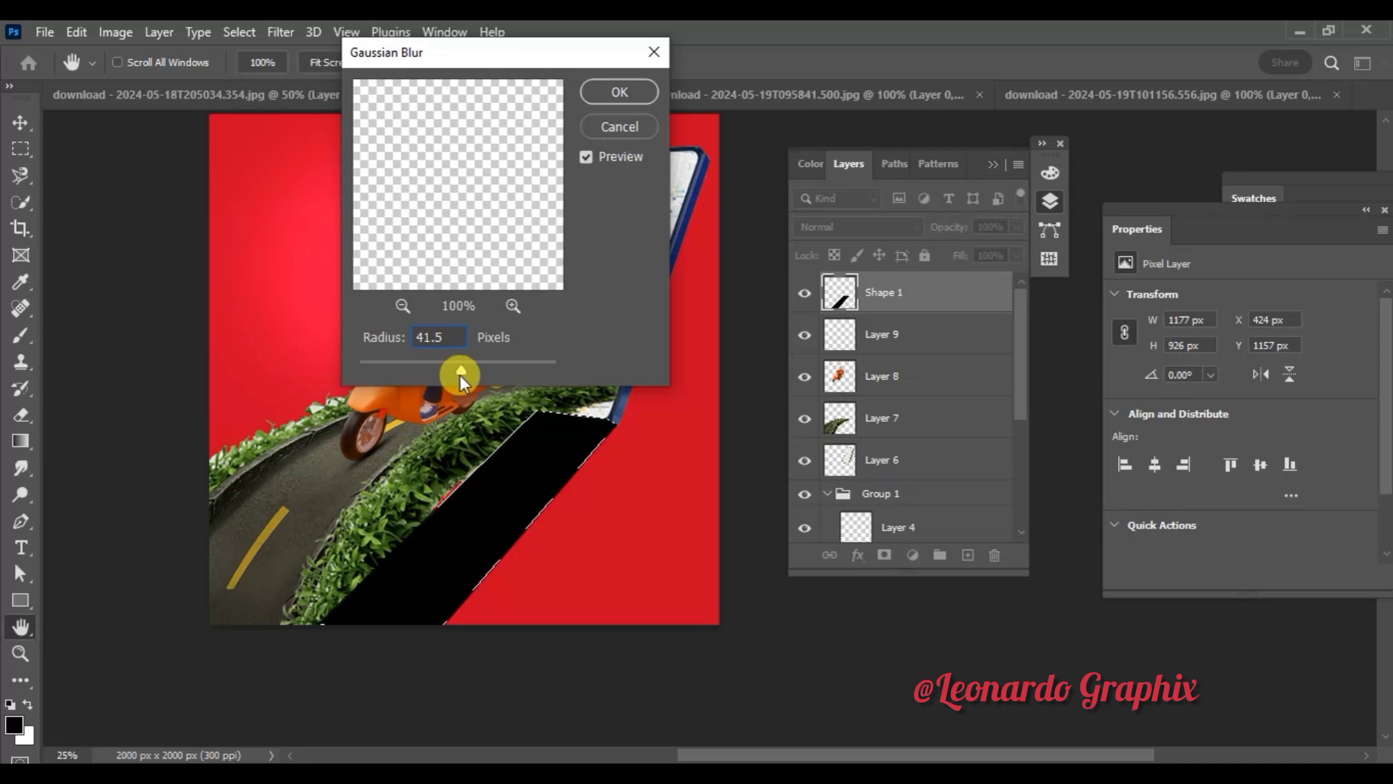
click(630, 93)
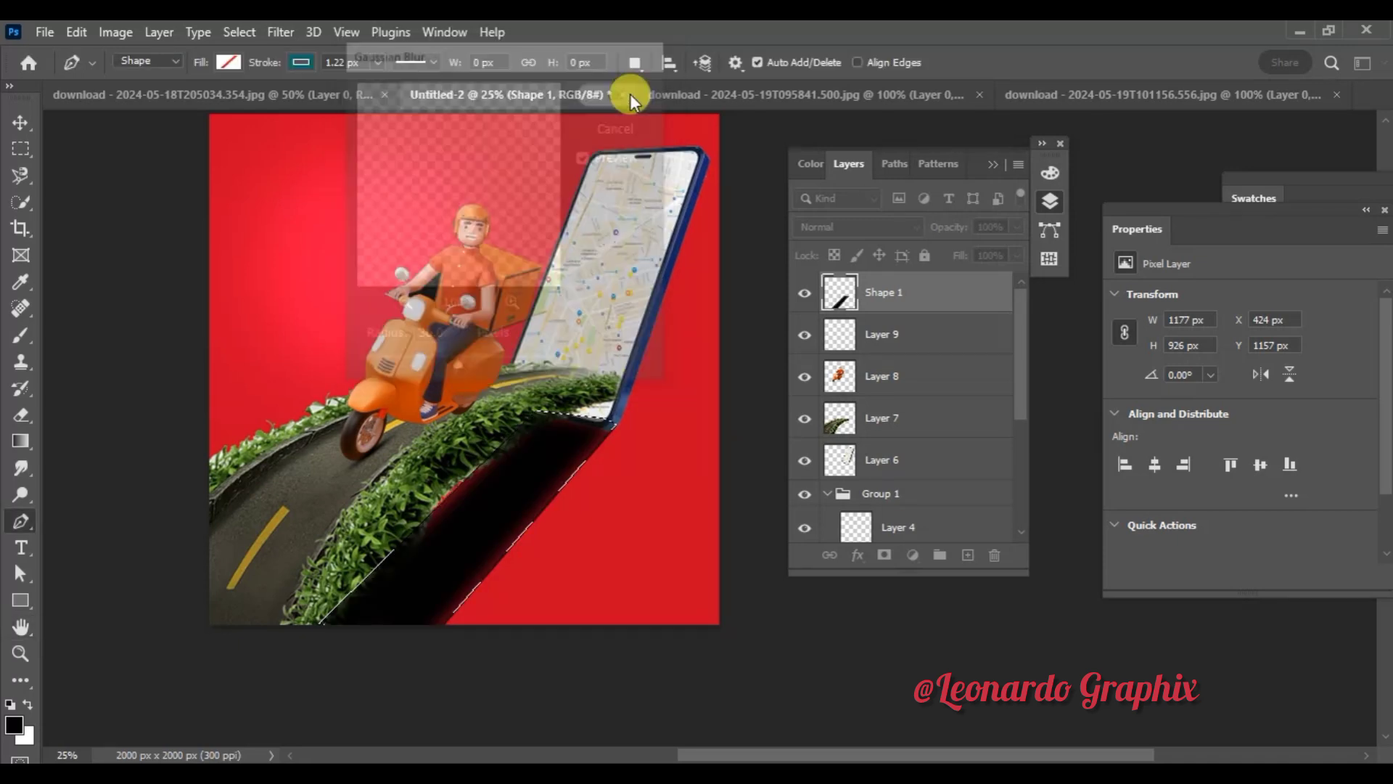
key(ctrl+d)
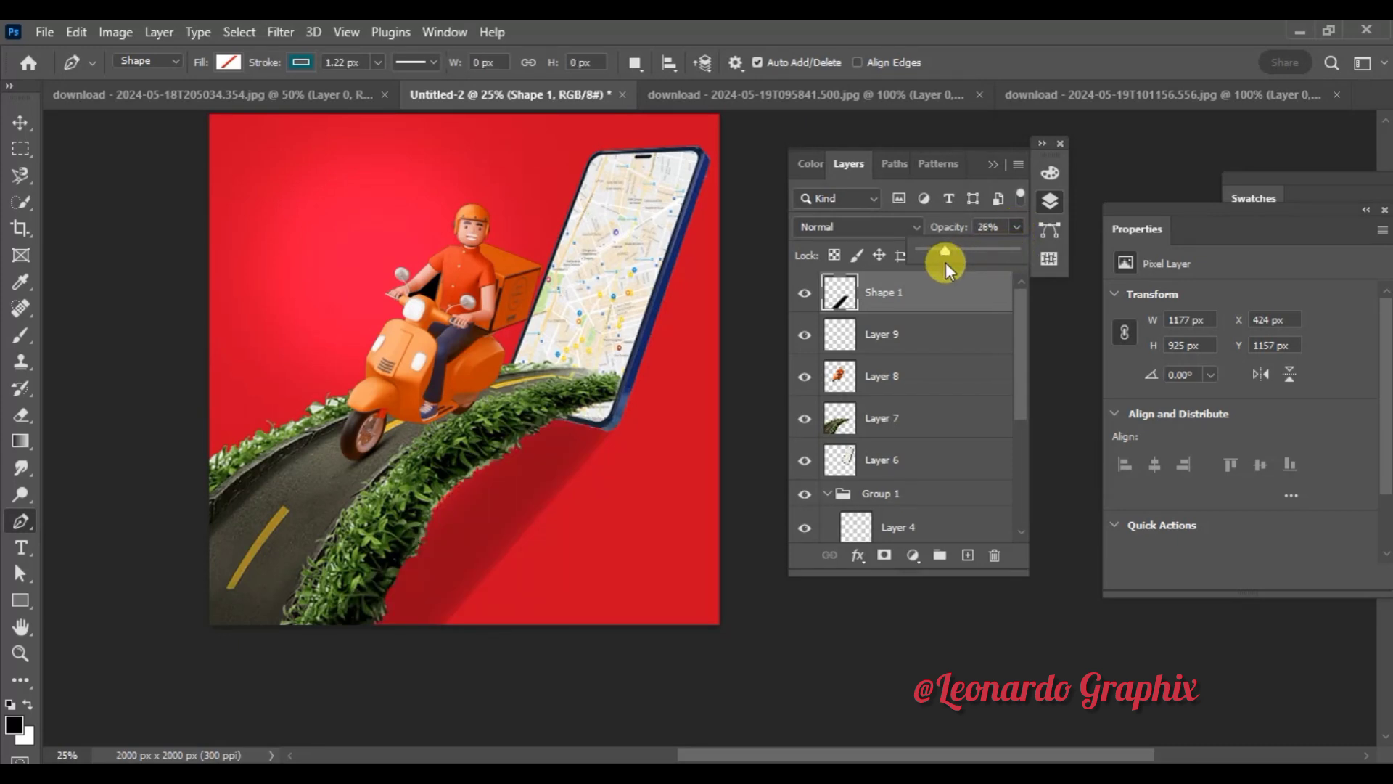
Step: Move Shape 1 below Layer 6, nudge it left and set opacity to 14%
drag(936, 290, 947, 479)
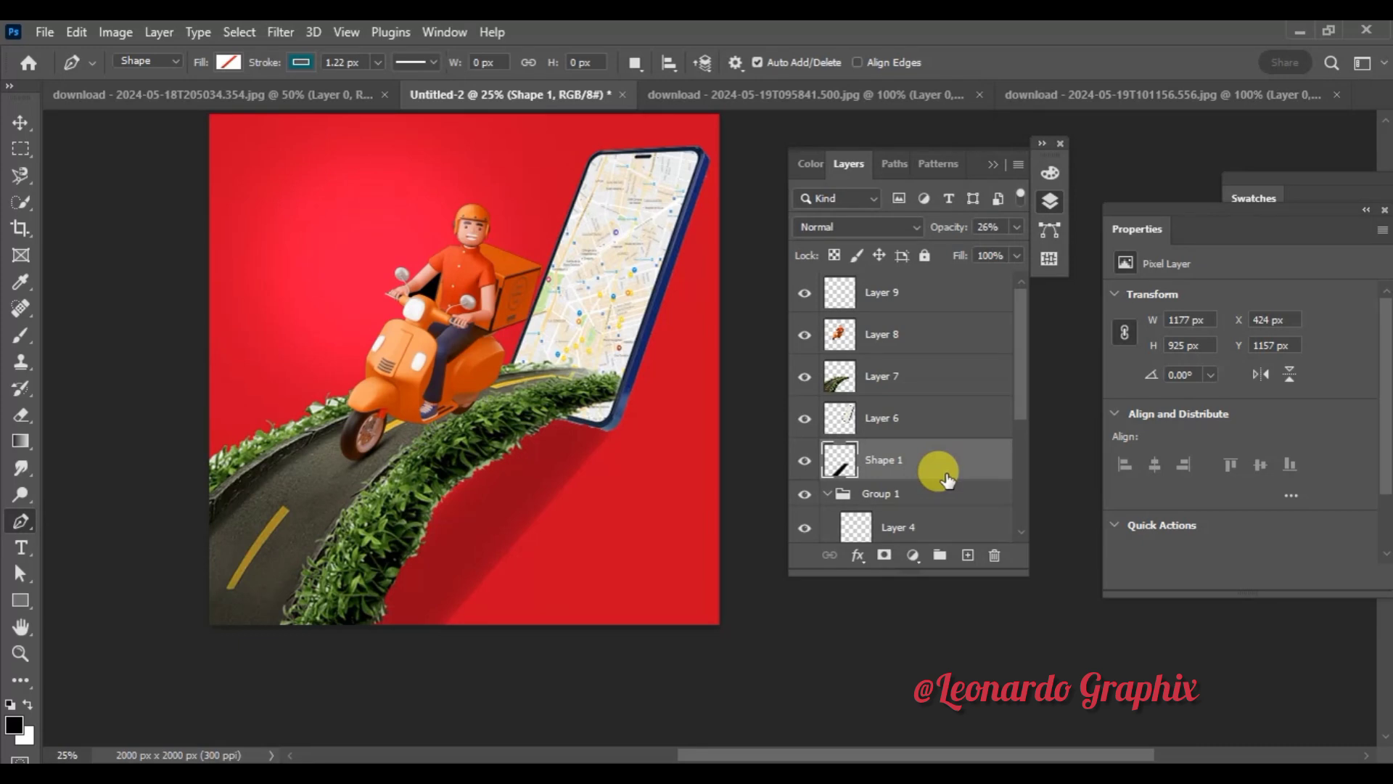
click(21, 122)
key(shift+Left)
key(shift+Left)
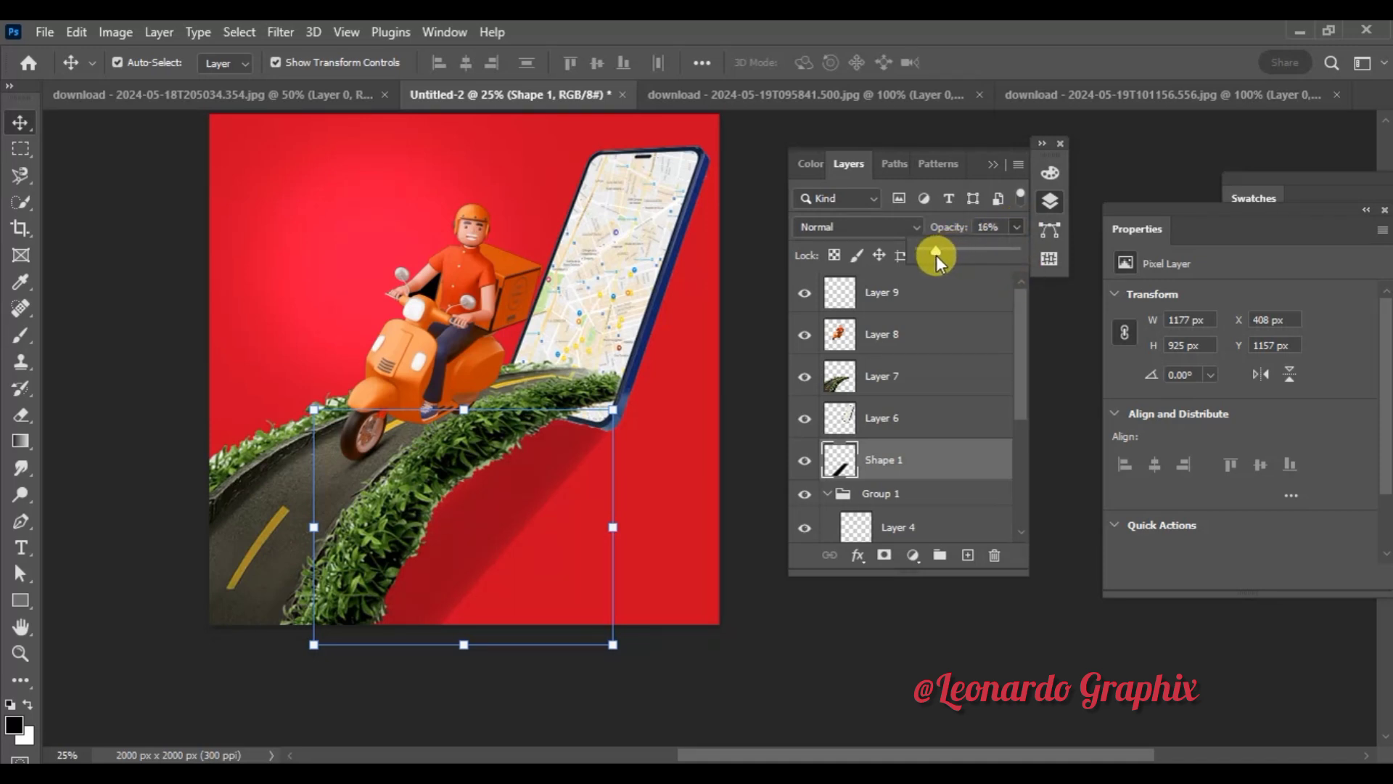
drag(936, 254, 934, 254)
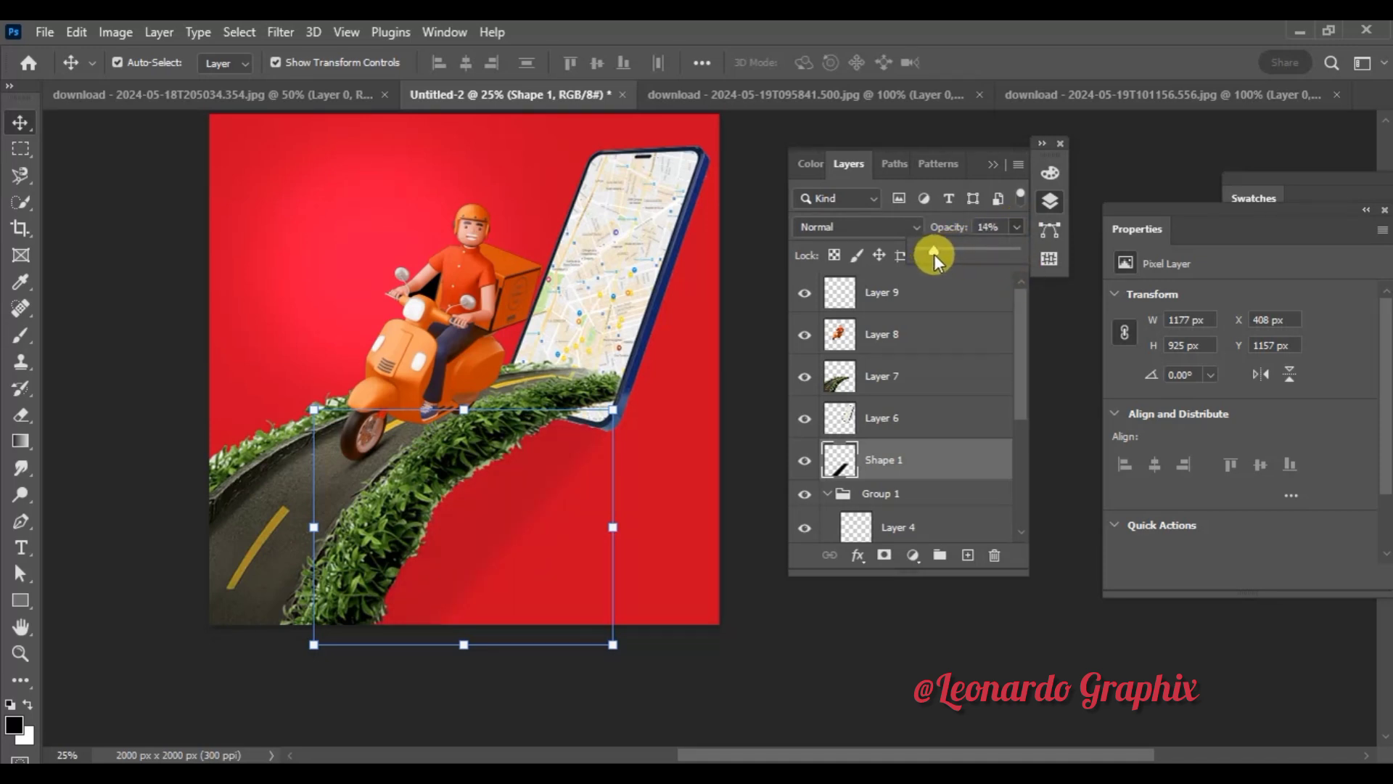
click(68, 203)
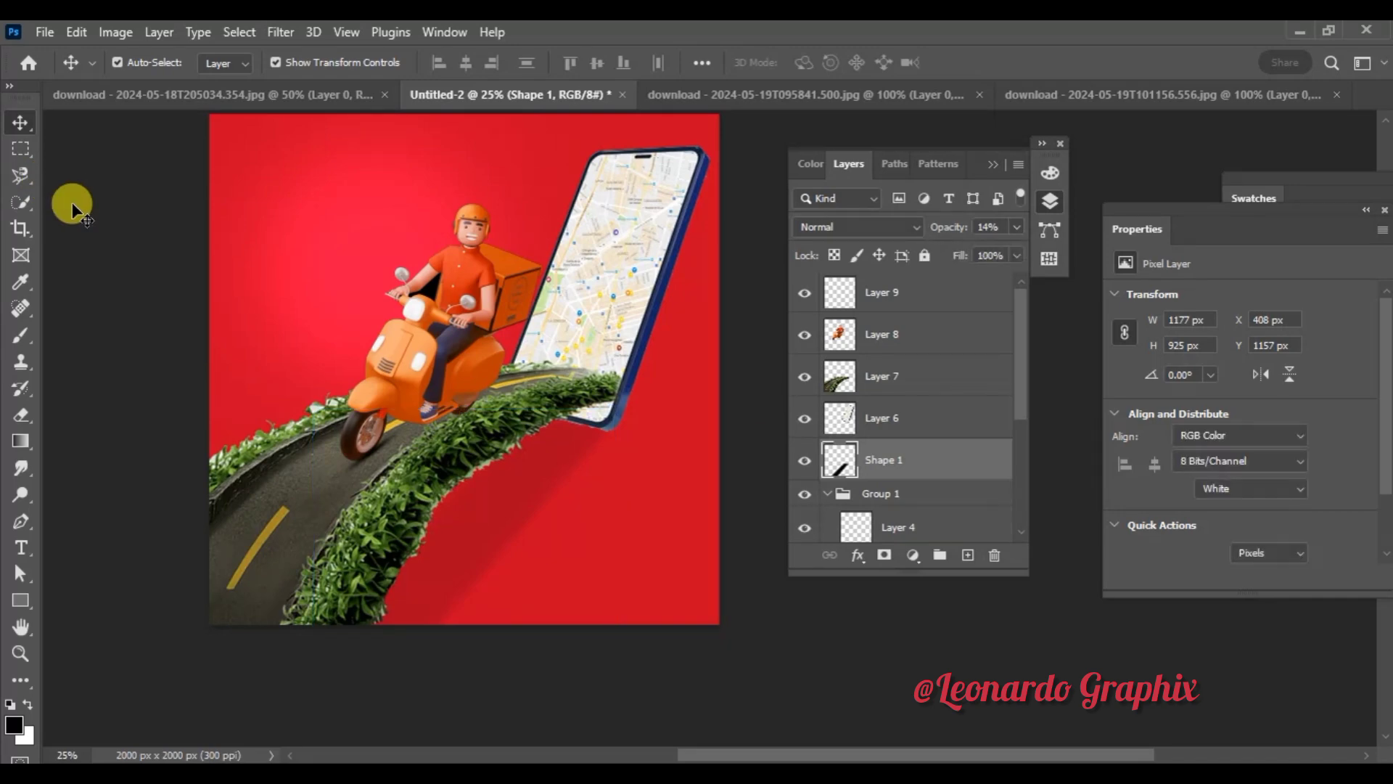
Step: Copy the neon city image into the poster, stretched across the top half
click(772, 98)
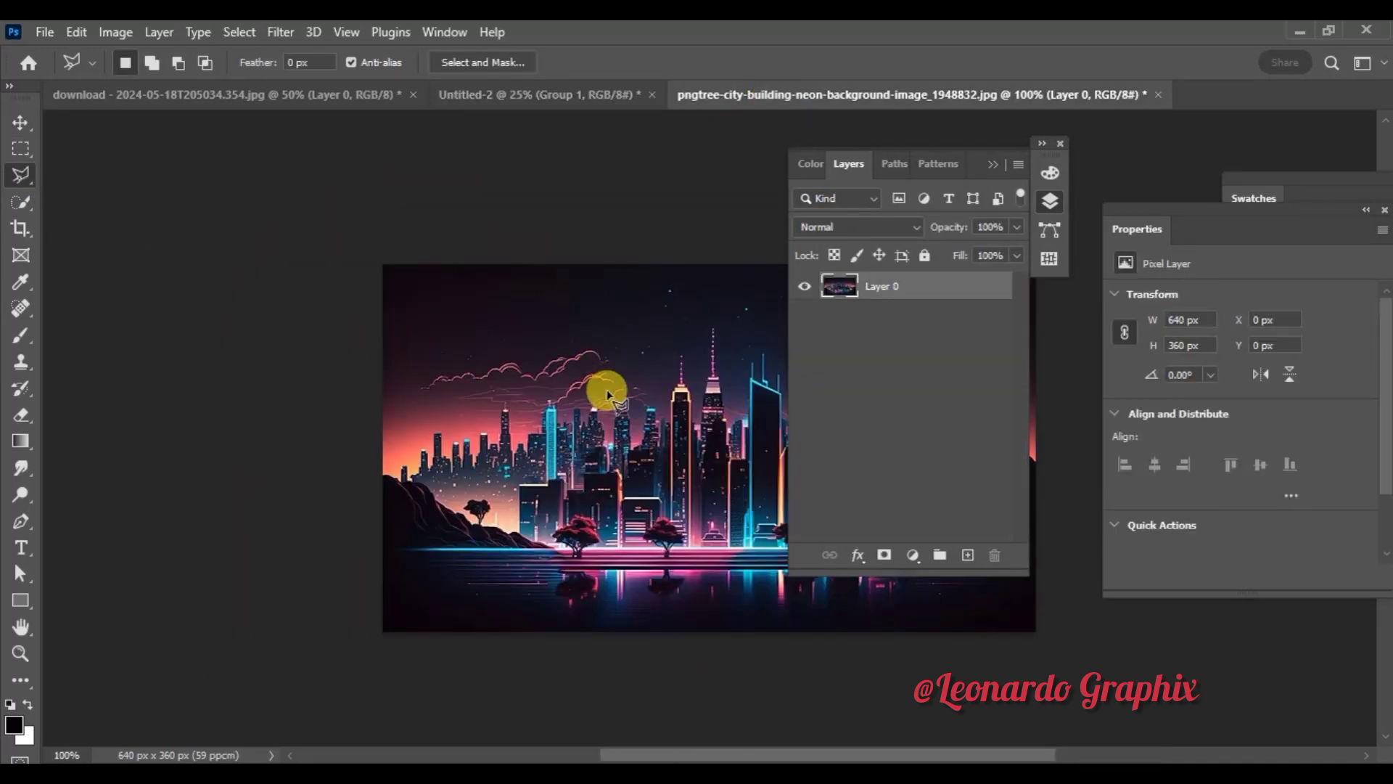
mouse_move(455, 285)
mouse_down()
mouse_move(495, 95)
mouse_move(439, 273)
mouse_up()
mouse_move(355, 223)
mouse_down()
mouse_move(180, 208)
mouse_move(237, 148)
mouse_up()
drag(302, 249, 290, 265)
mouse_move(491, 321)
mouse_down()
mouse_move(639, 374)
mouse_move(717, 454)
mouse_up()
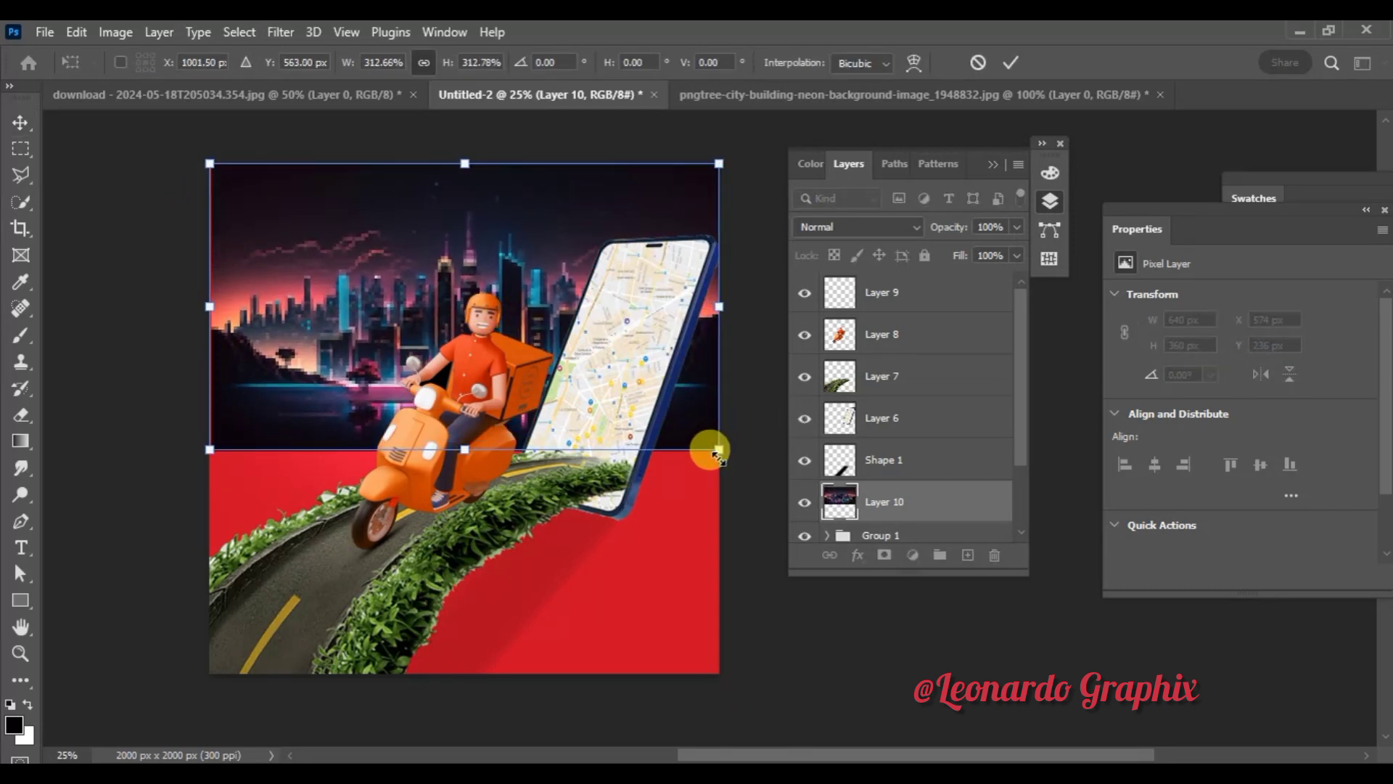
click(1014, 67)
click(743, 584)
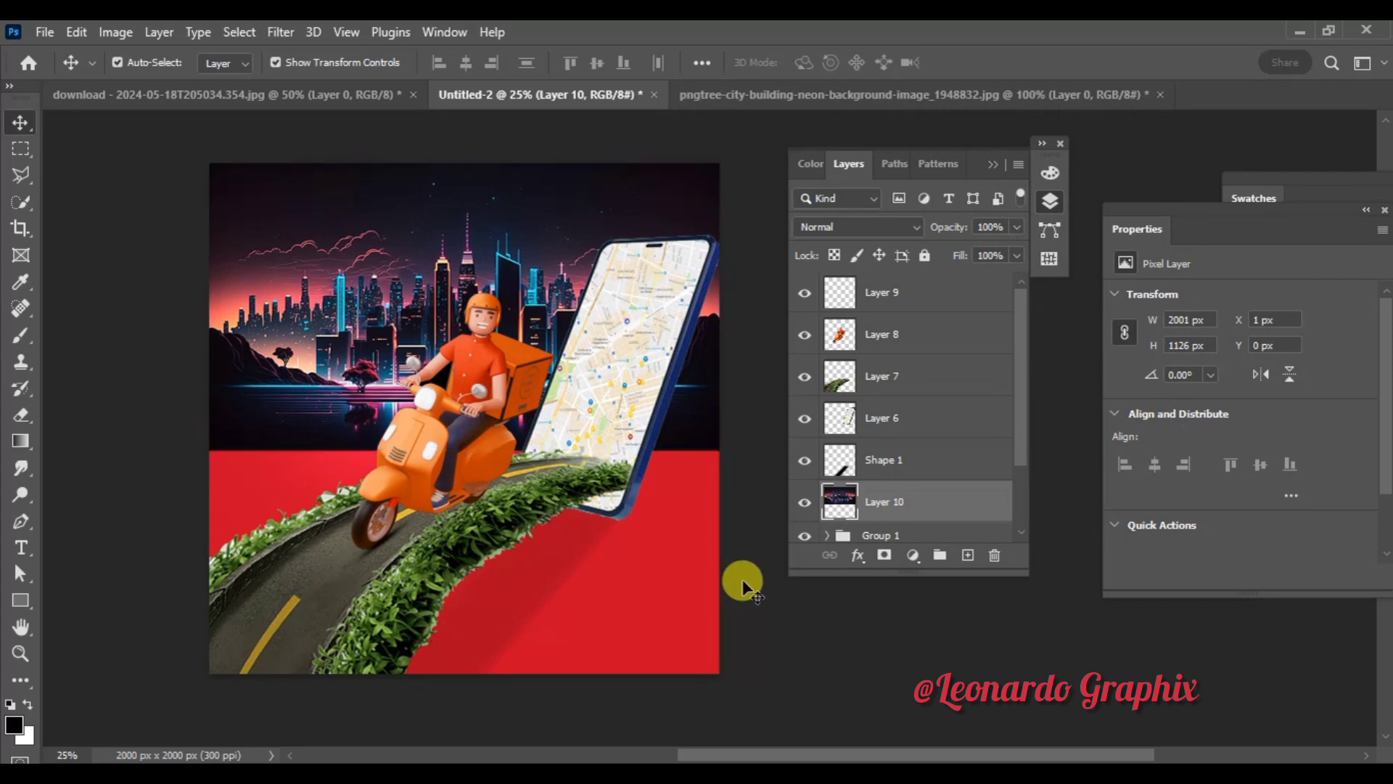
Step: Mask Layer 10 to a polygonal upper area and fade it to 30% opacity
click(888, 511)
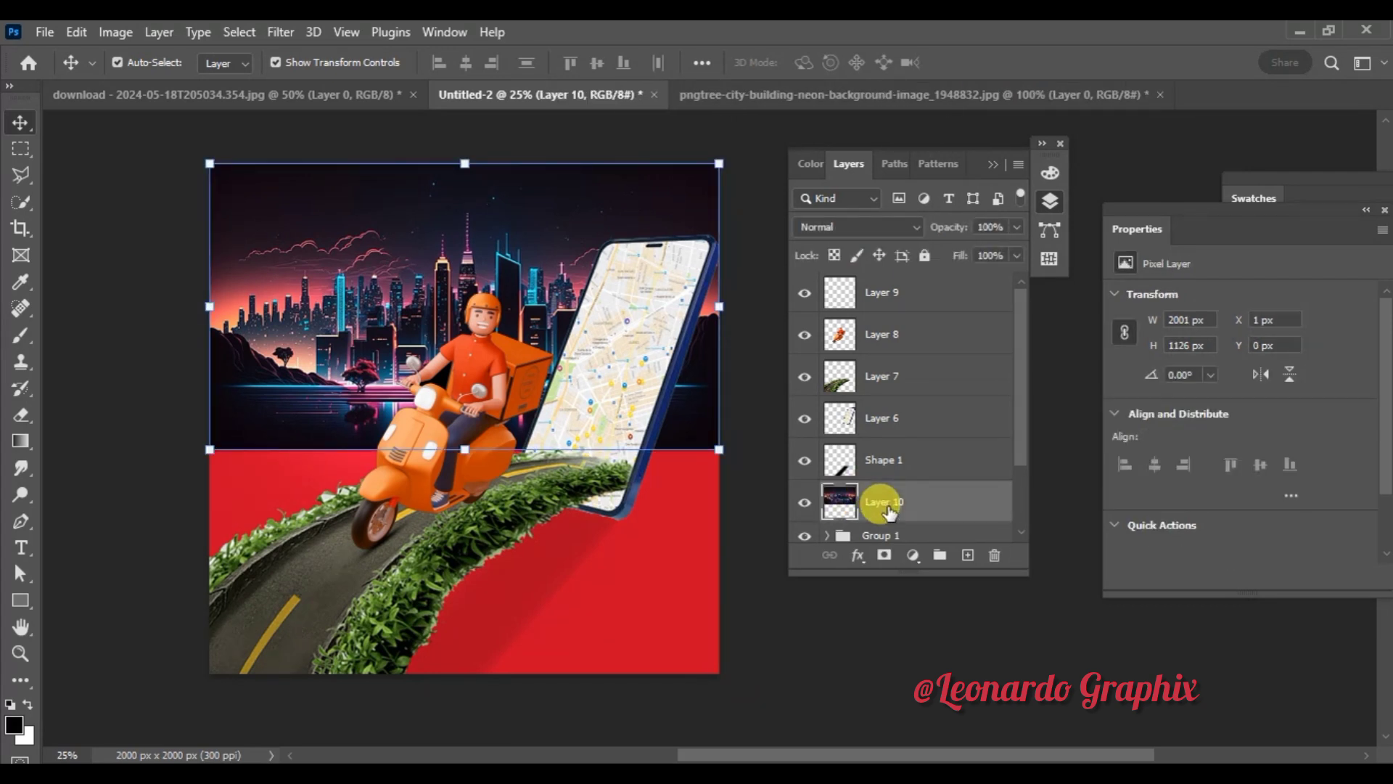
click(20, 175)
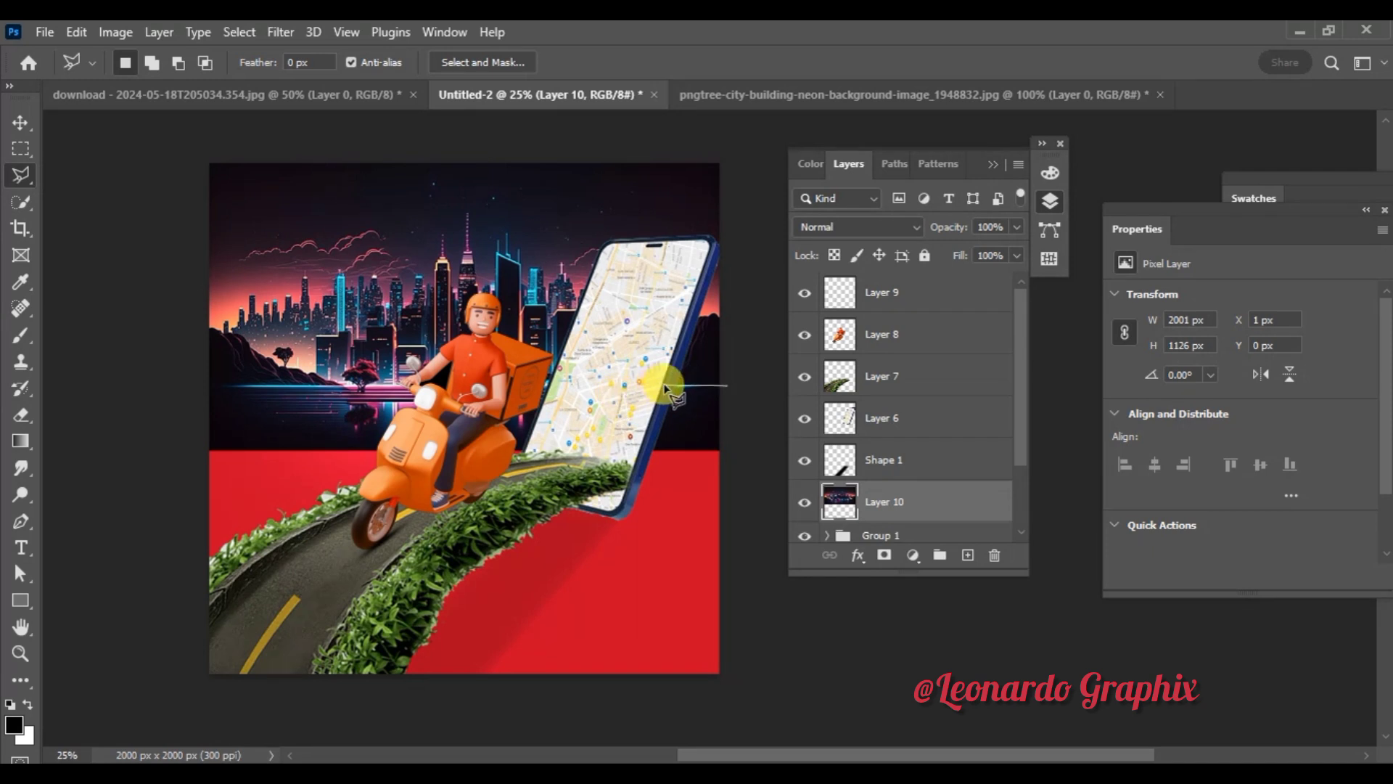
click(727, 385)
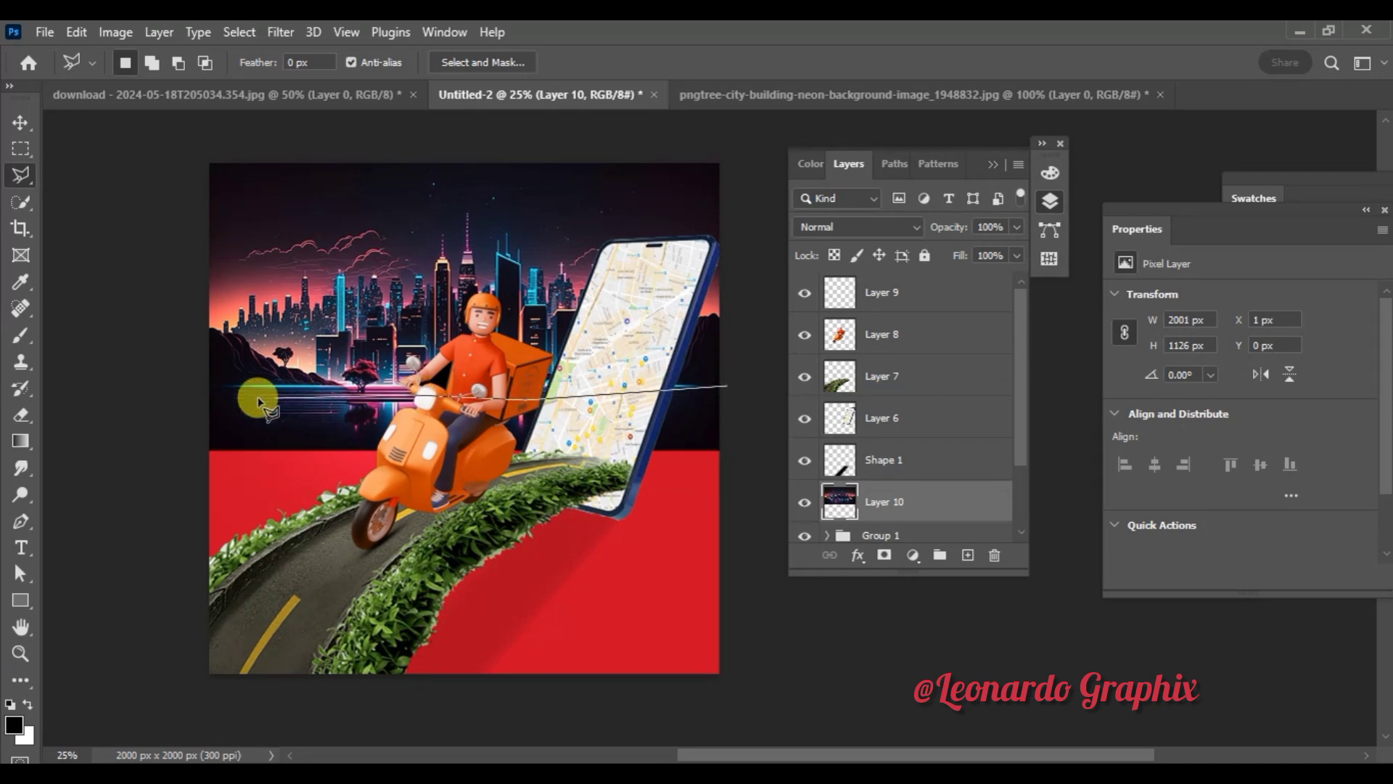
click(194, 398)
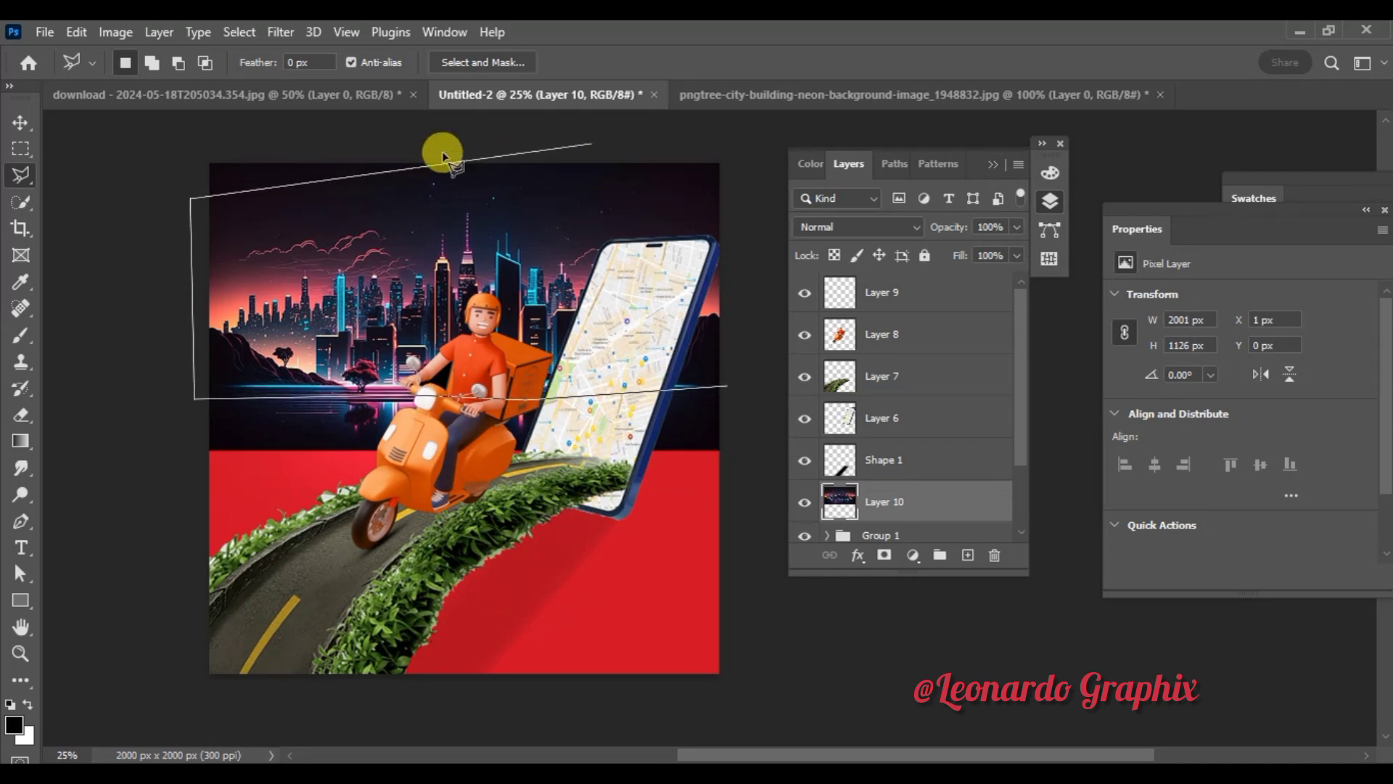
click(190, 137)
click(731, 146)
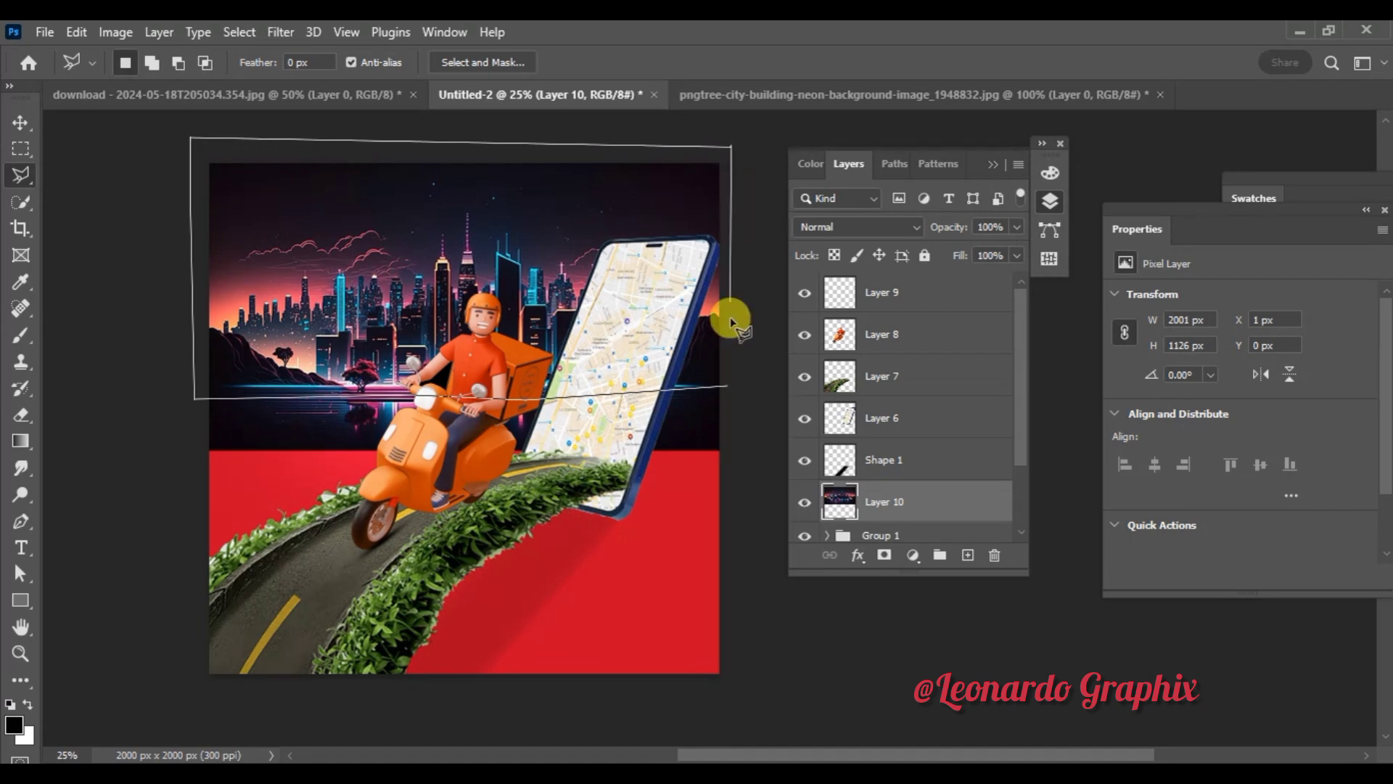
click(728, 388)
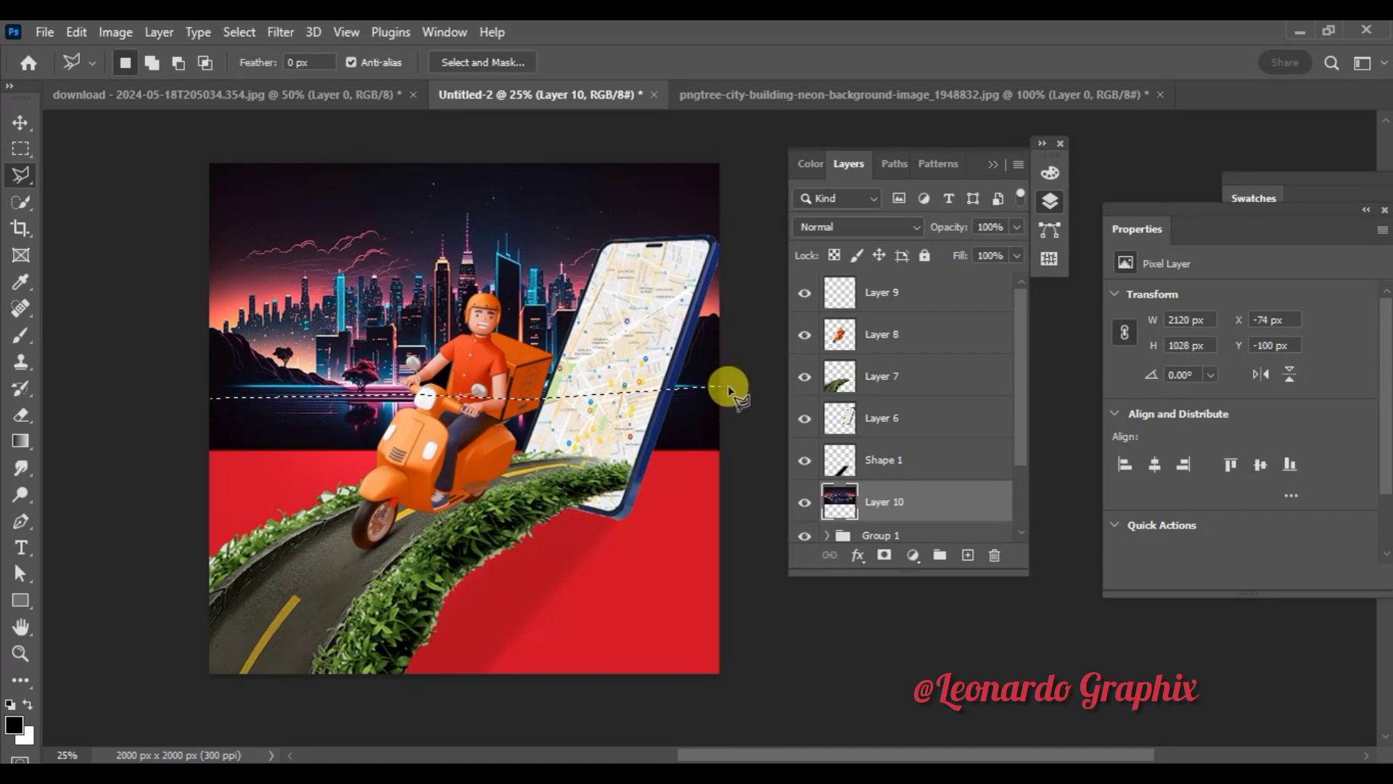
click(884, 555)
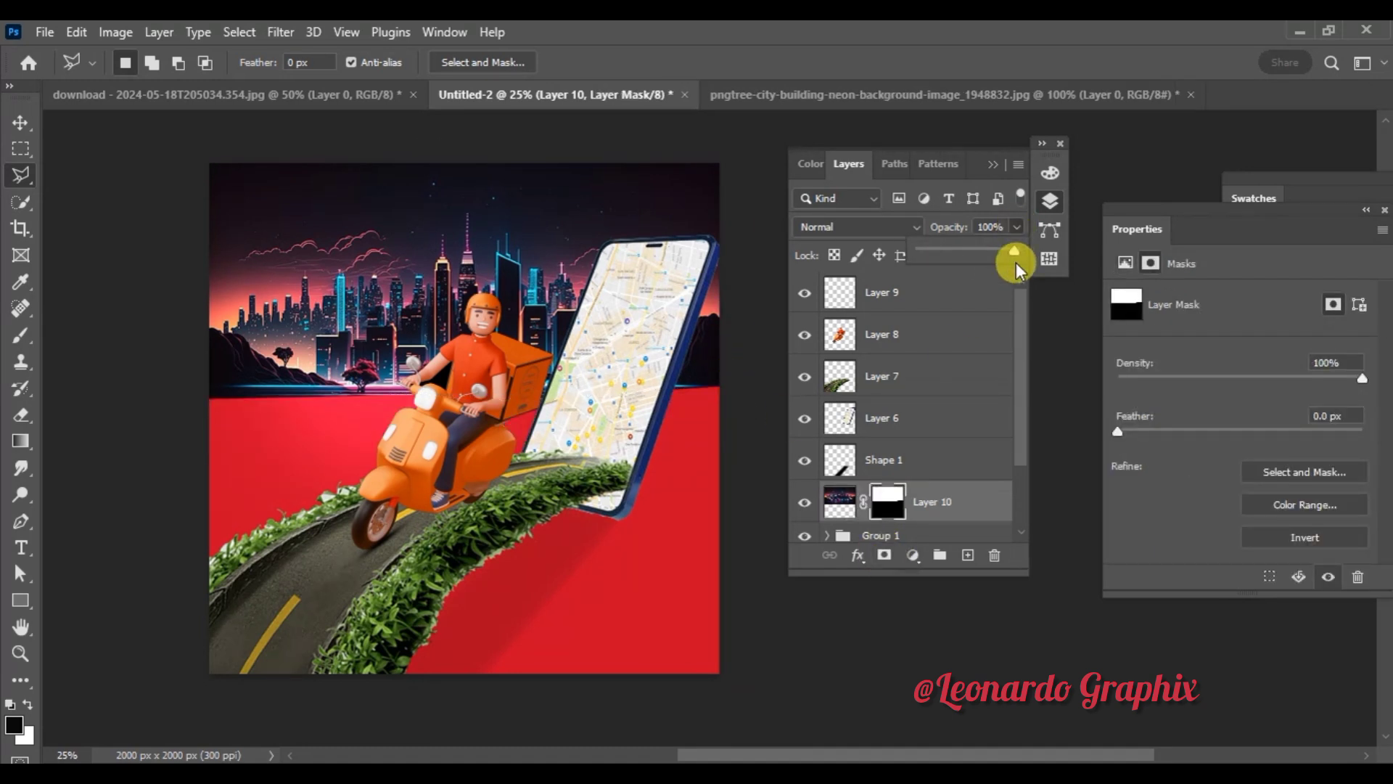
drag(987, 251, 949, 257)
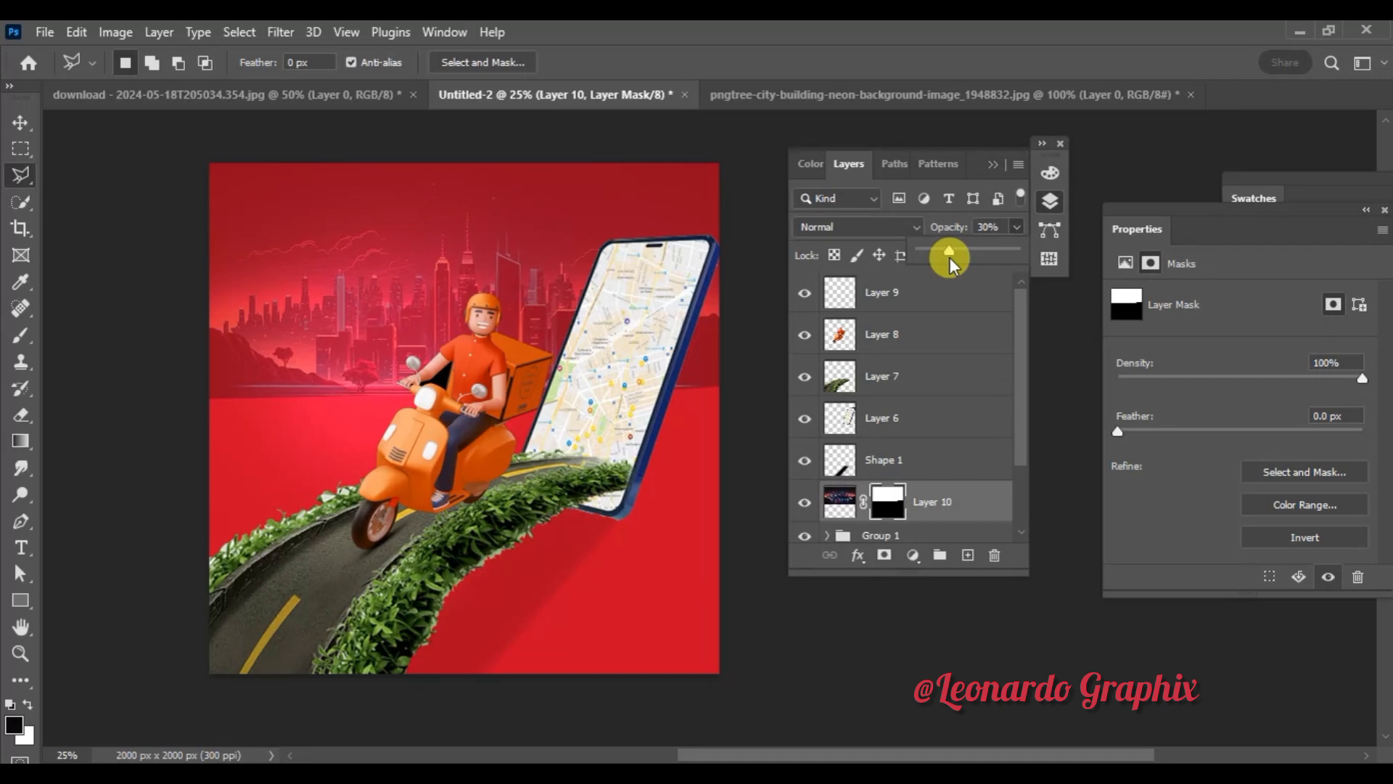
click(20, 122)
click(633, 388)
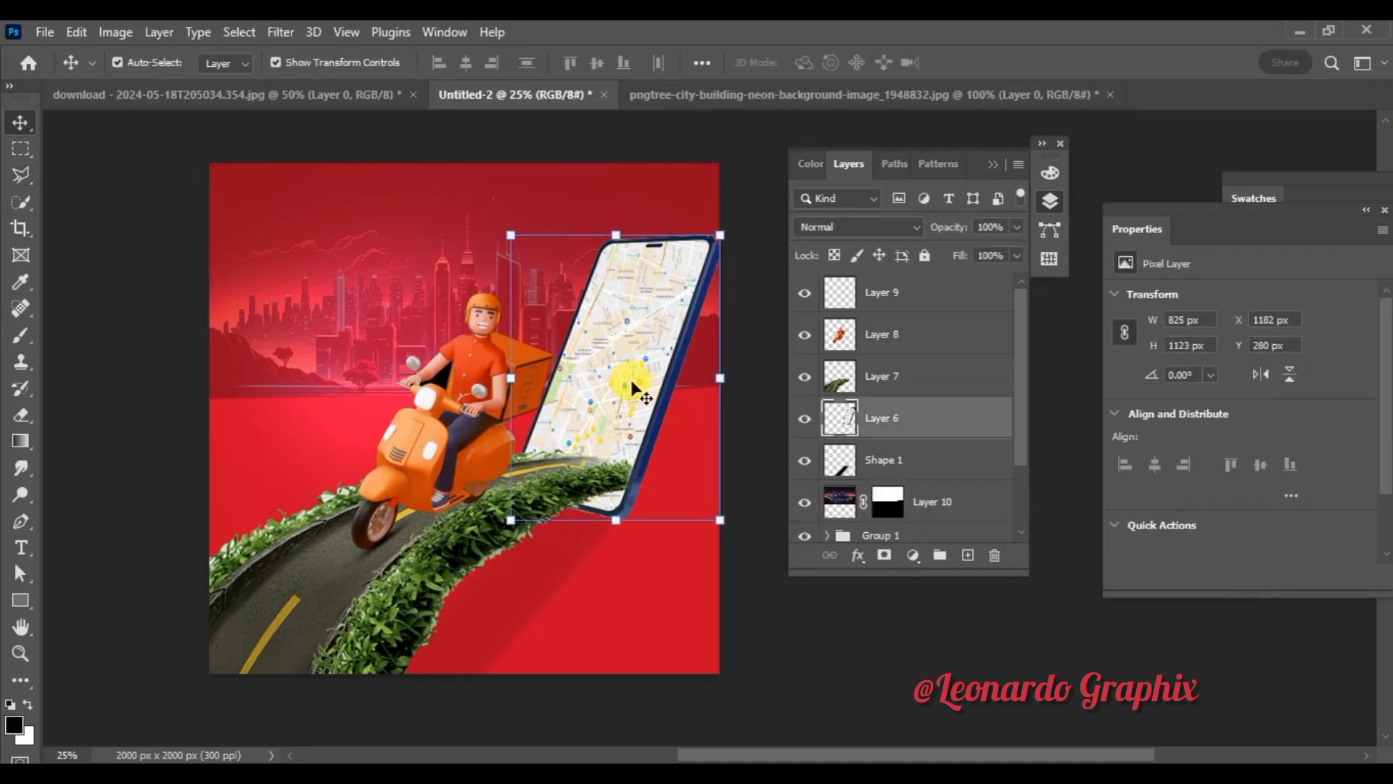
click(970, 256)
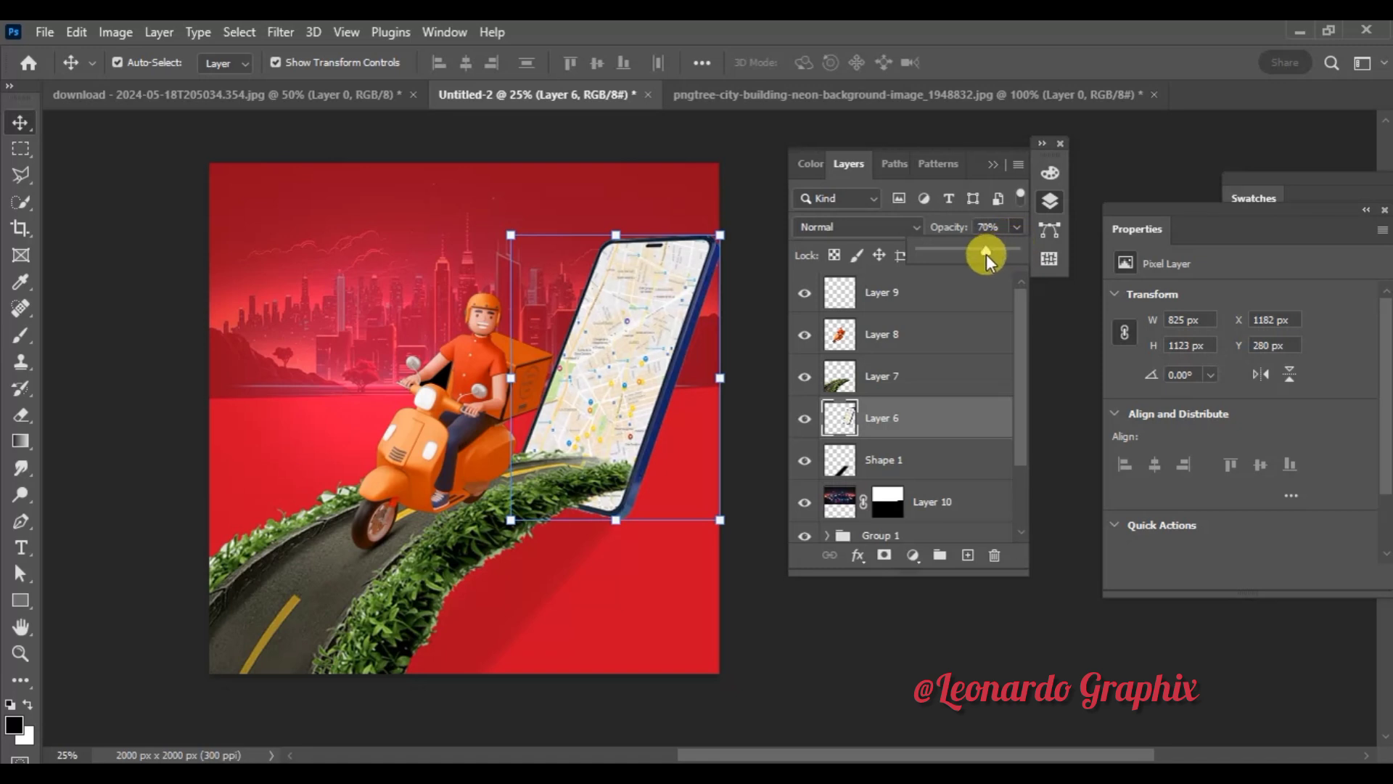
drag(986, 255, 984, 256)
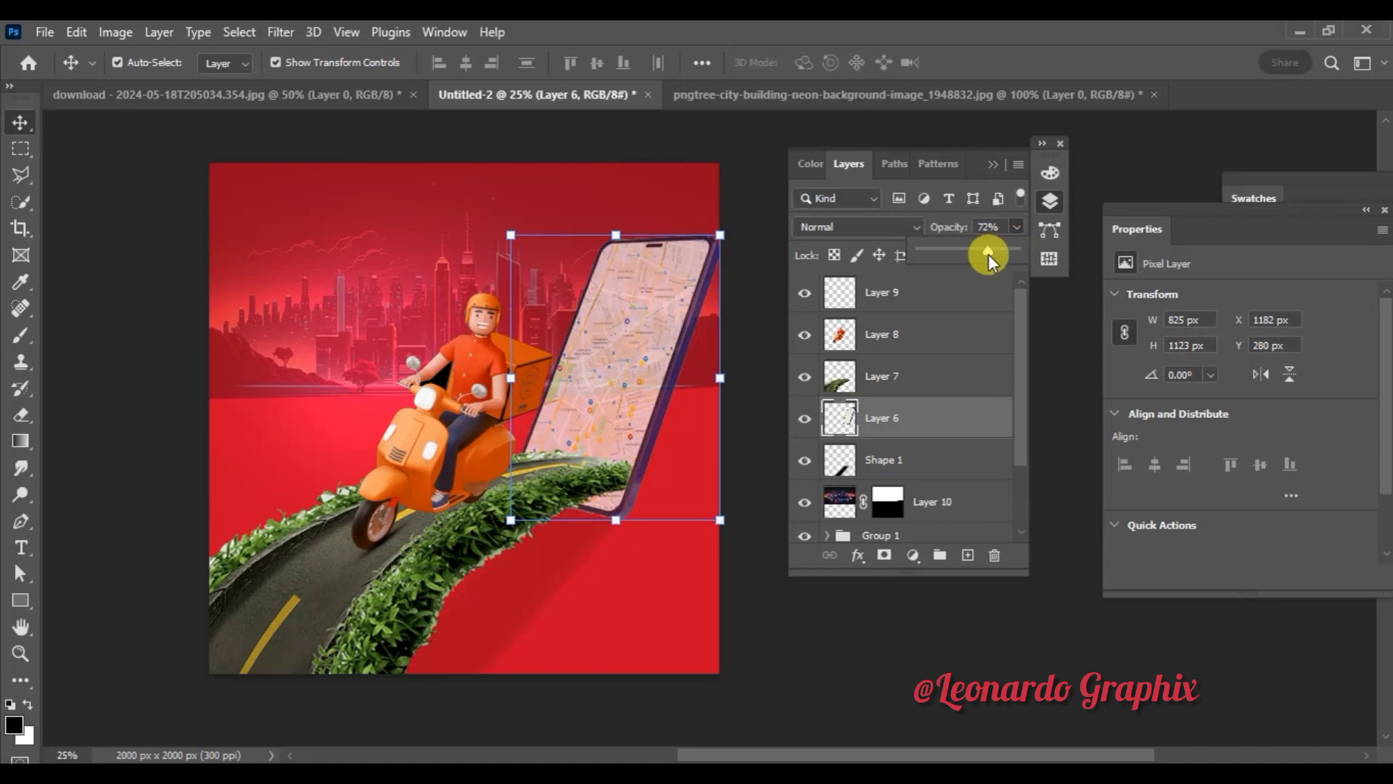
click(1057, 360)
click(945, 418)
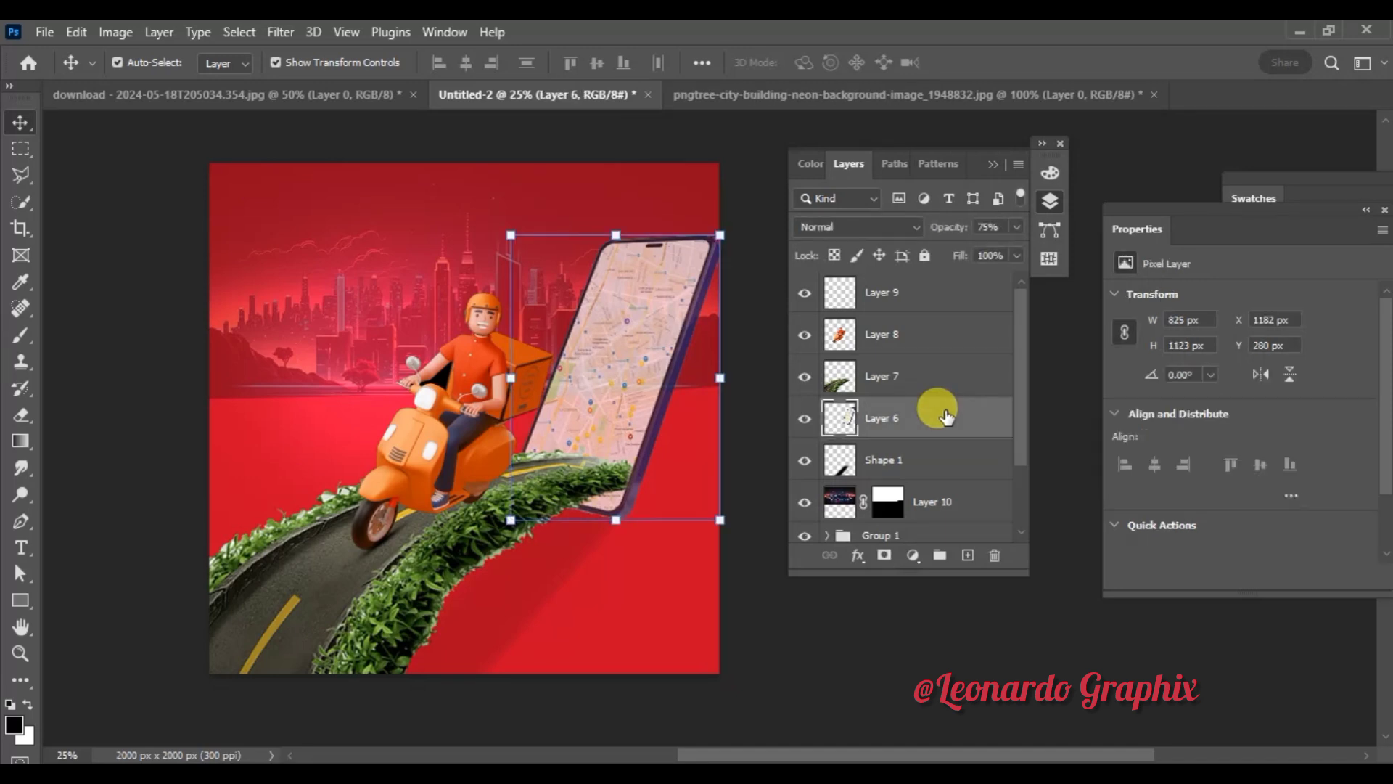
drag(991, 251, 1016, 254)
click(1018, 286)
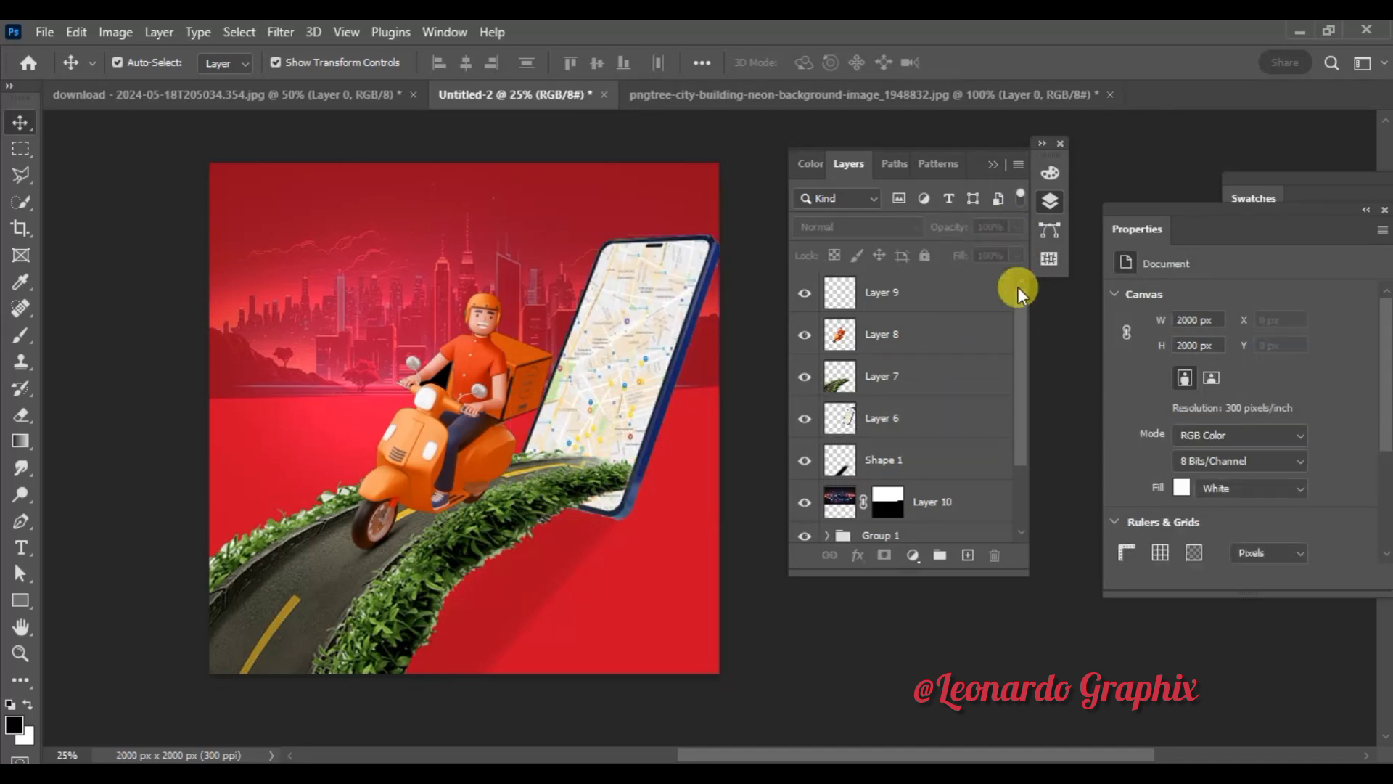
click(926, 418)
click(1017, 255)
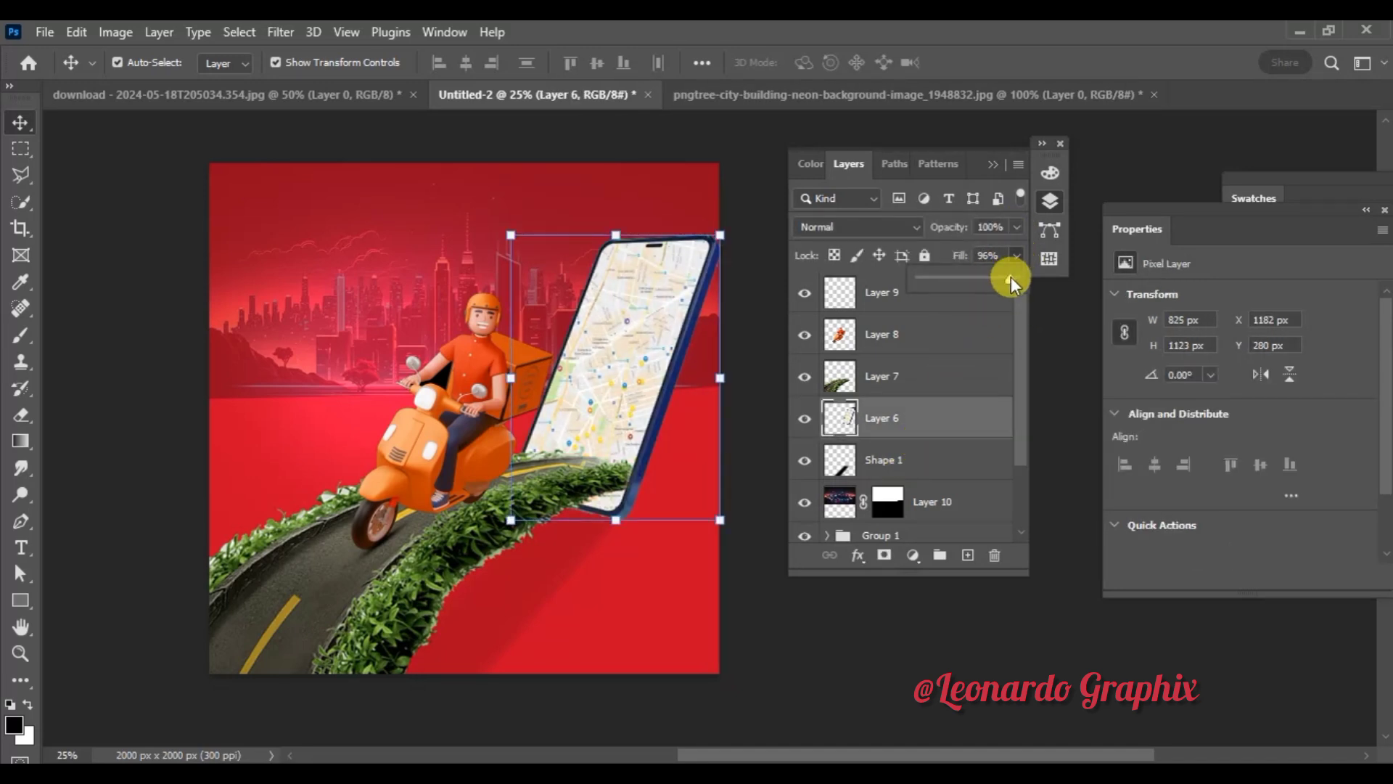
drag(1012, 277, 1007, 280)
click(1060, 333)
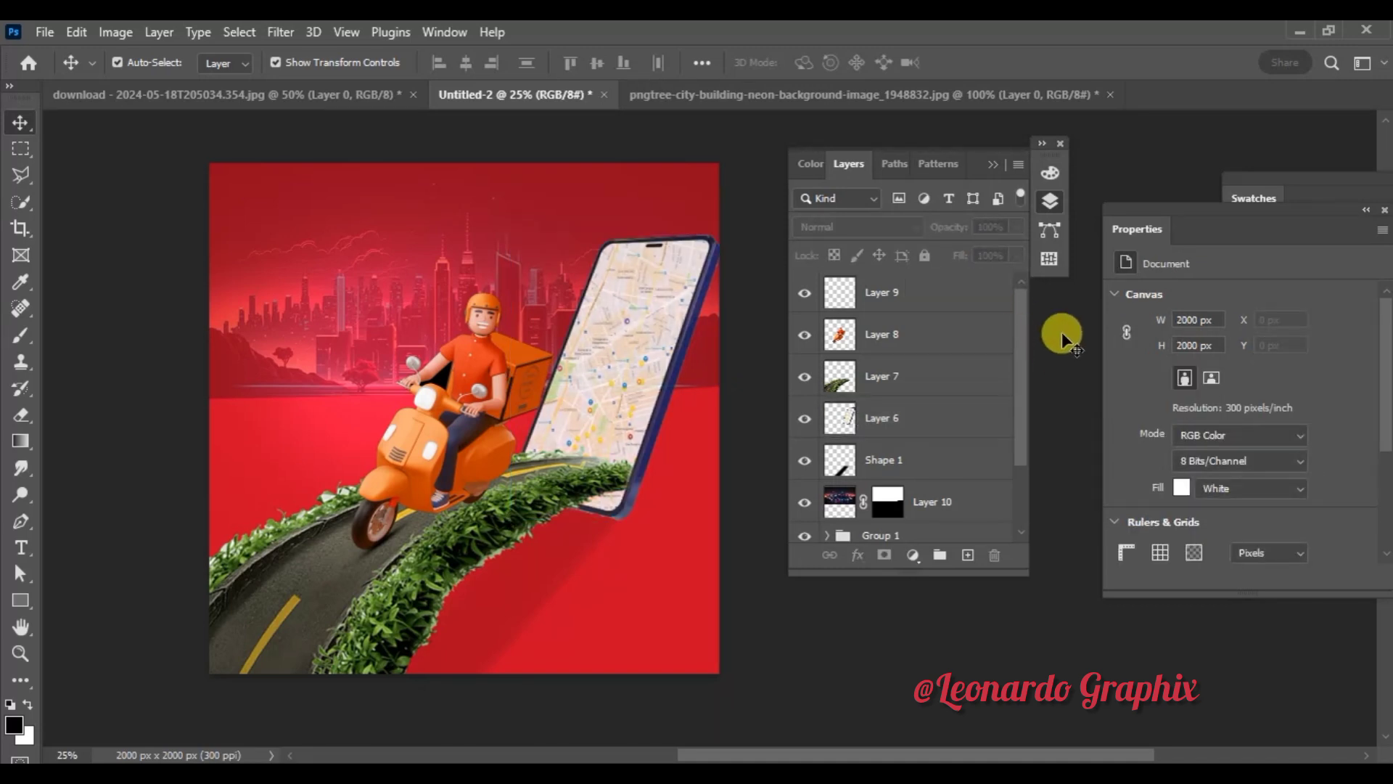
click(922, 491)
click(908, 226)
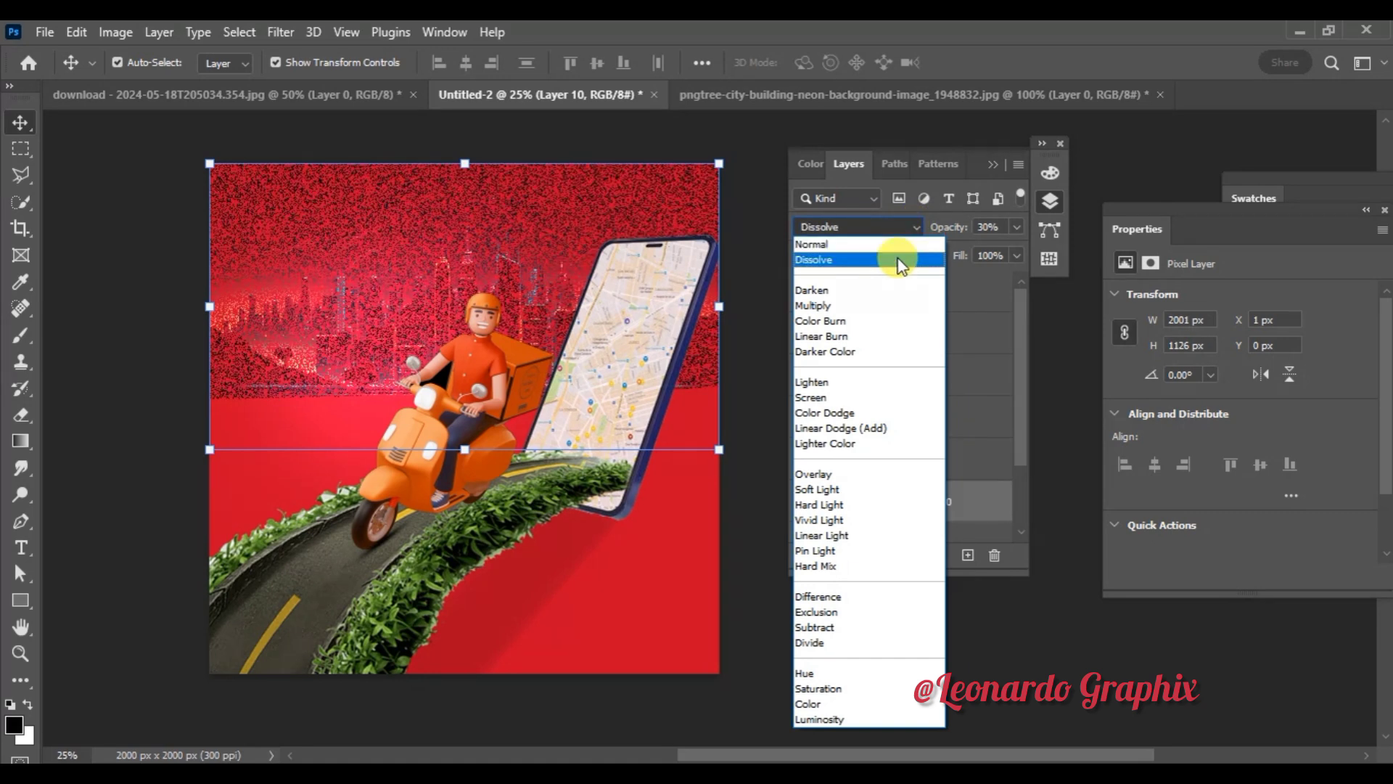
click(899, 256)
click(909, 223)
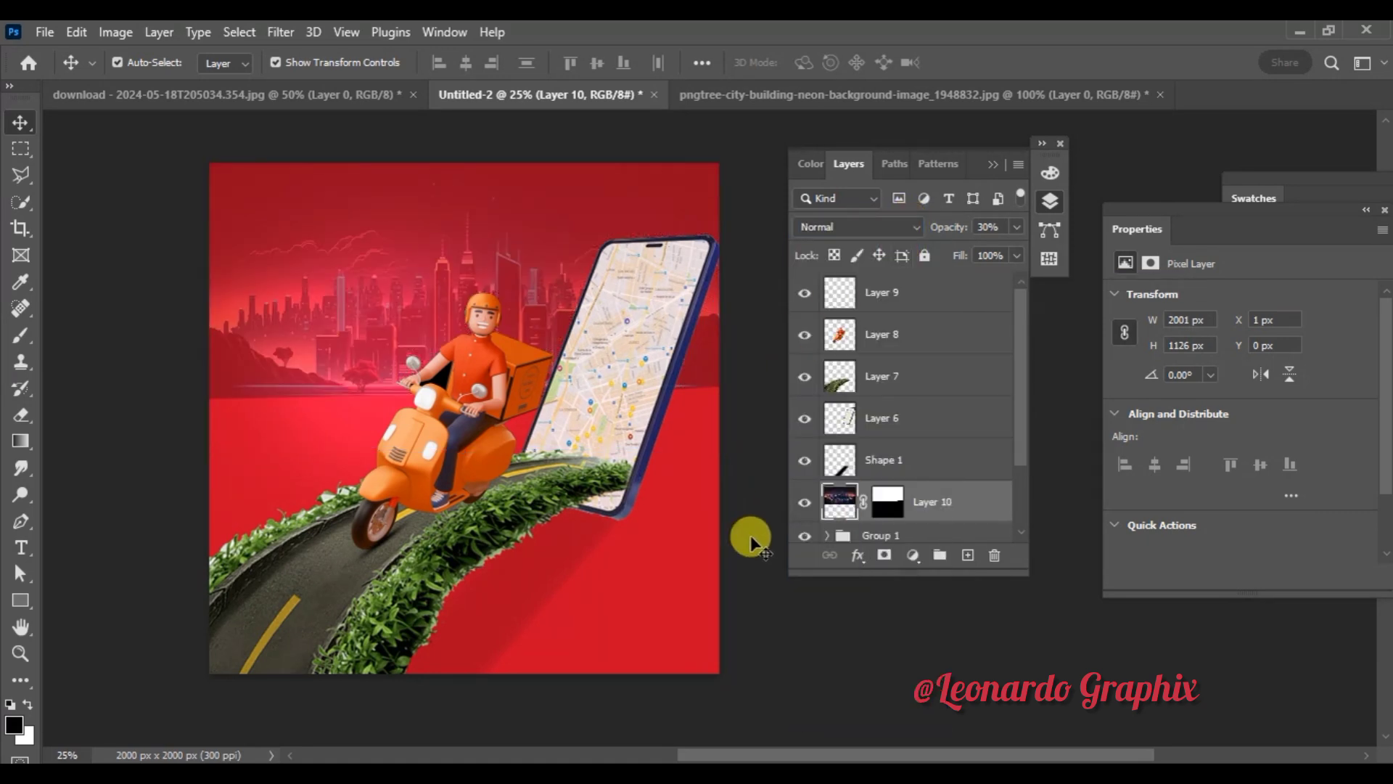
click(751, 542)
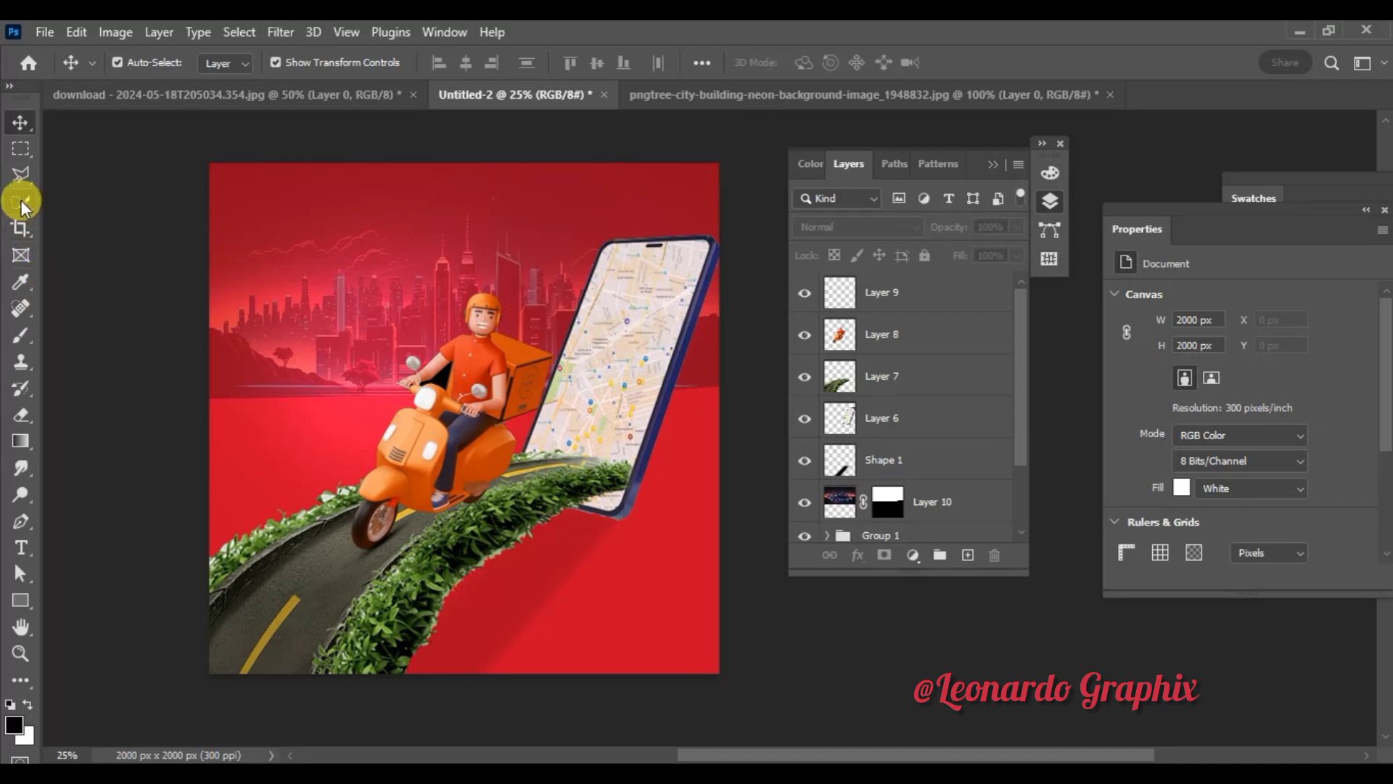
Step: Type 'Super Fast' near the poster's top-left and enlarge it
click(21, 547)
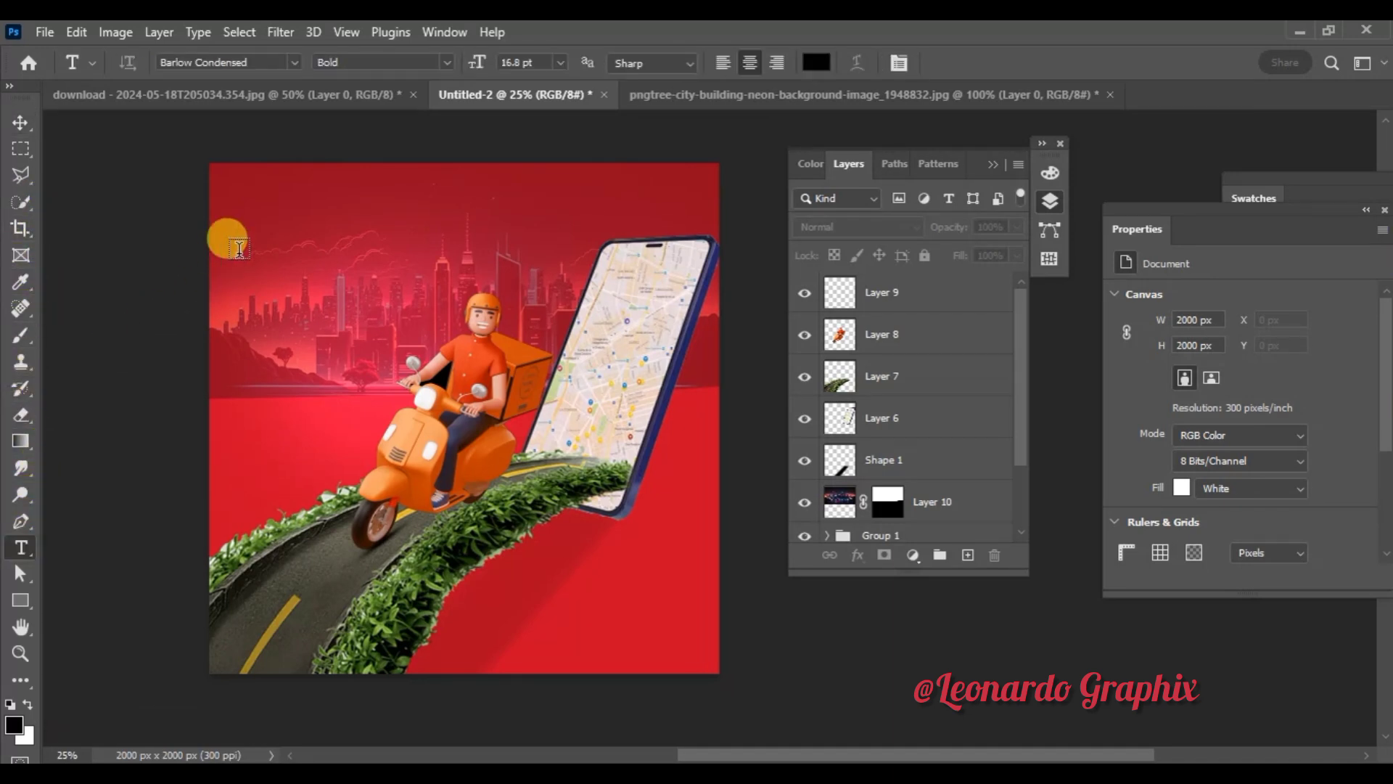
click(236, 246)
text(Super Fast)
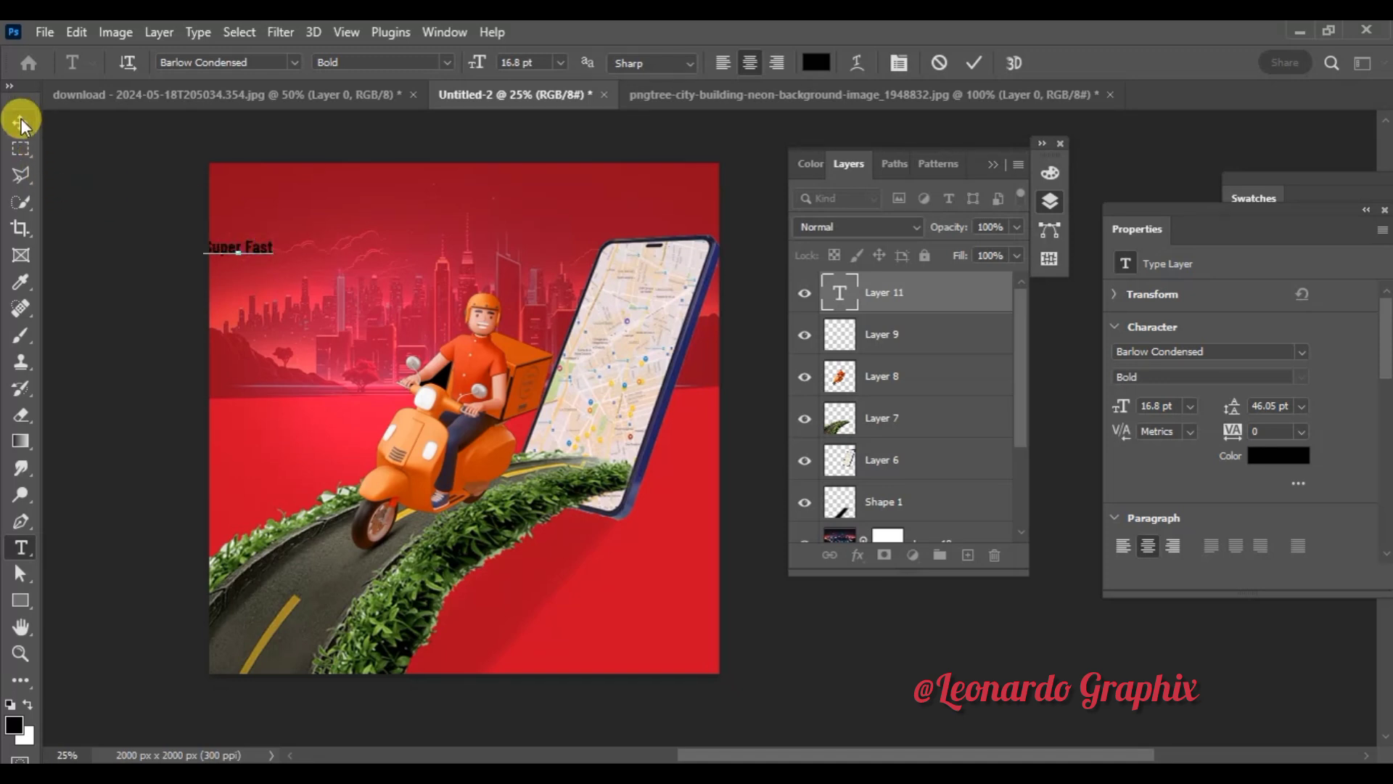
click(21, 122)
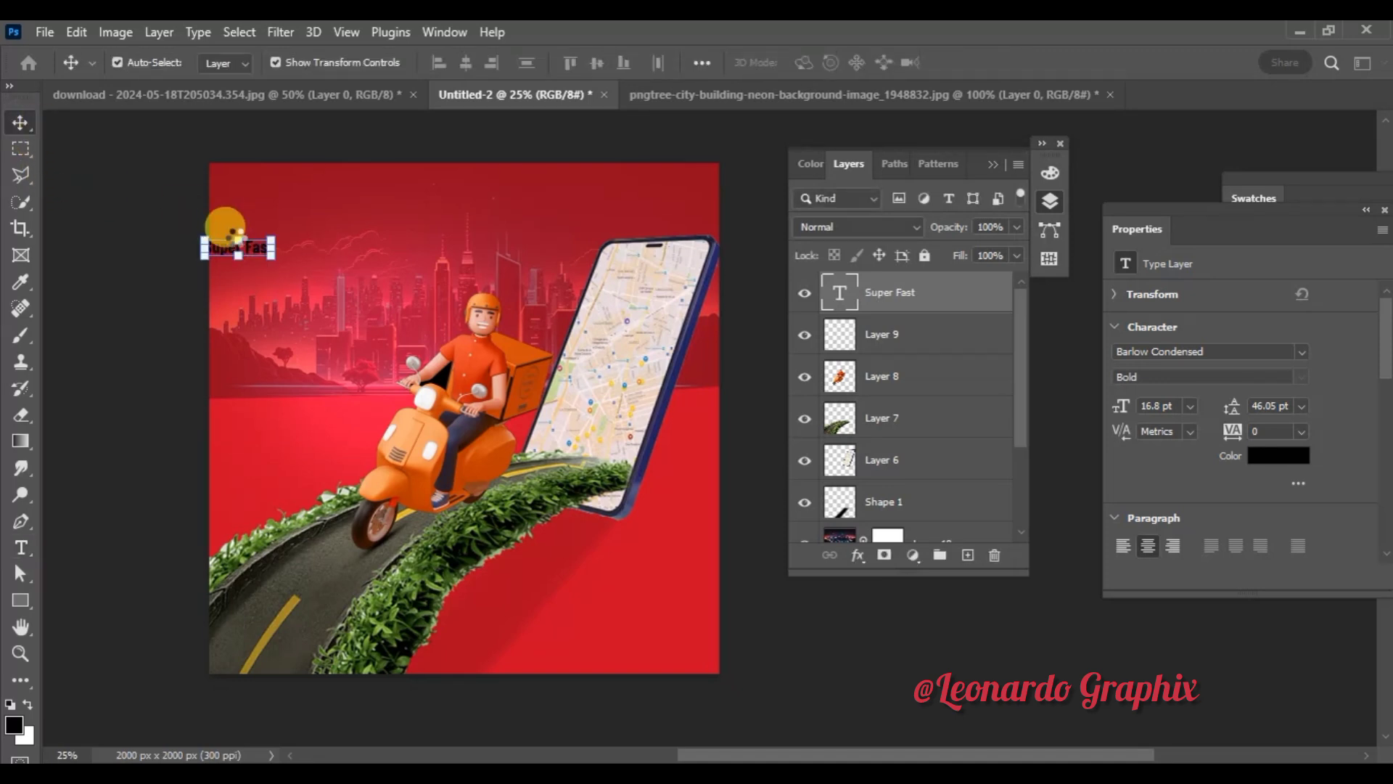
mouse_move(270, 260)
mouse_down()
mouse_move(377, 286)
mouse_move(332, 233)
mouse_move(354, 249)
mouse_up()
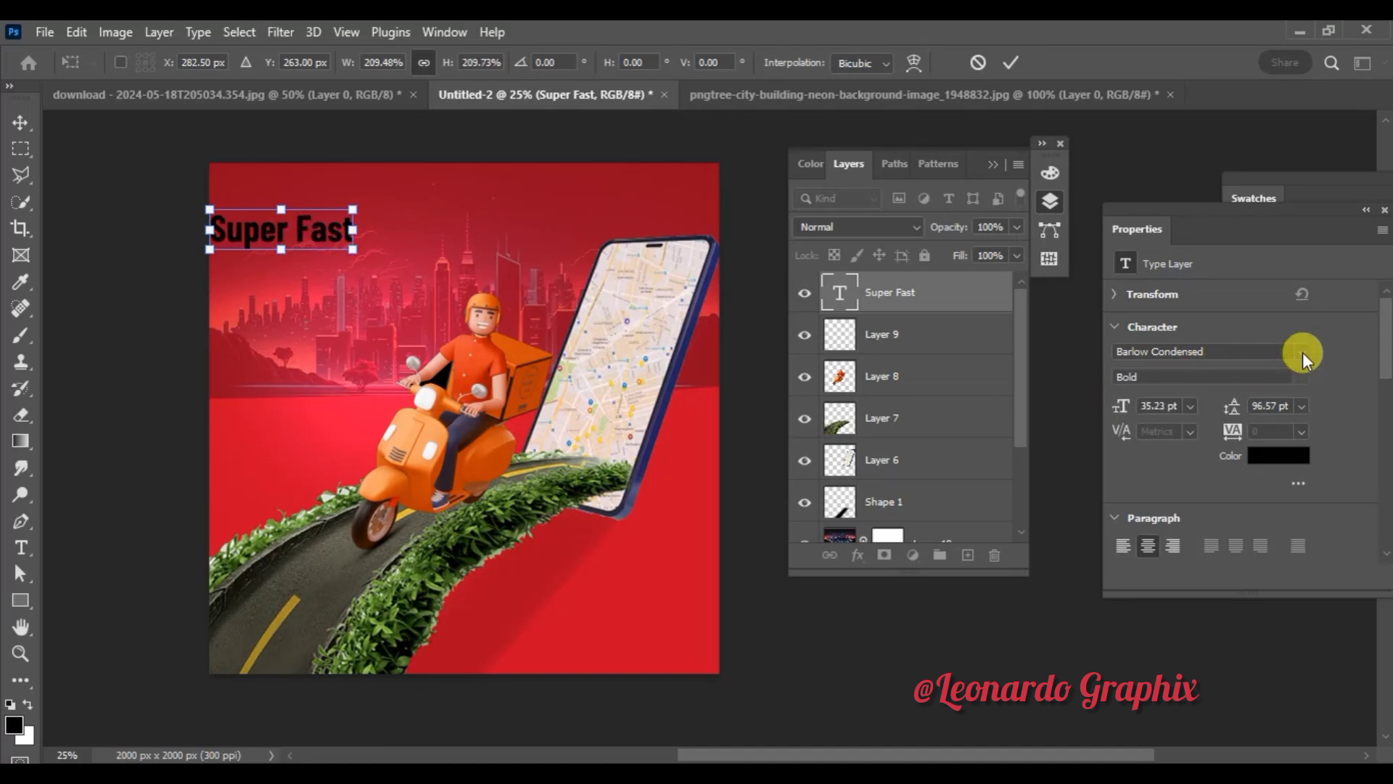
click(1009, 59)
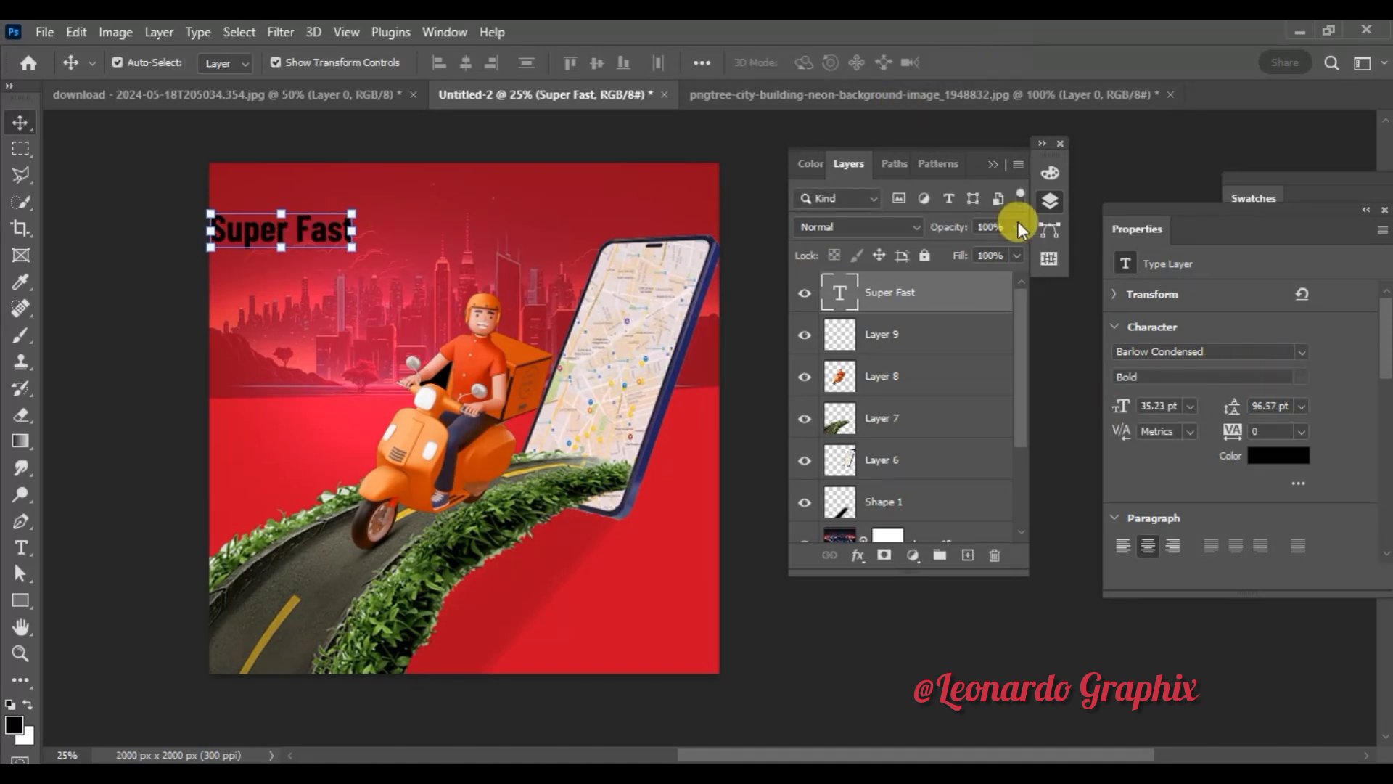
Step: Set the headline font to Vampire Wars and shrink it to about 84%
click(1302, 351)
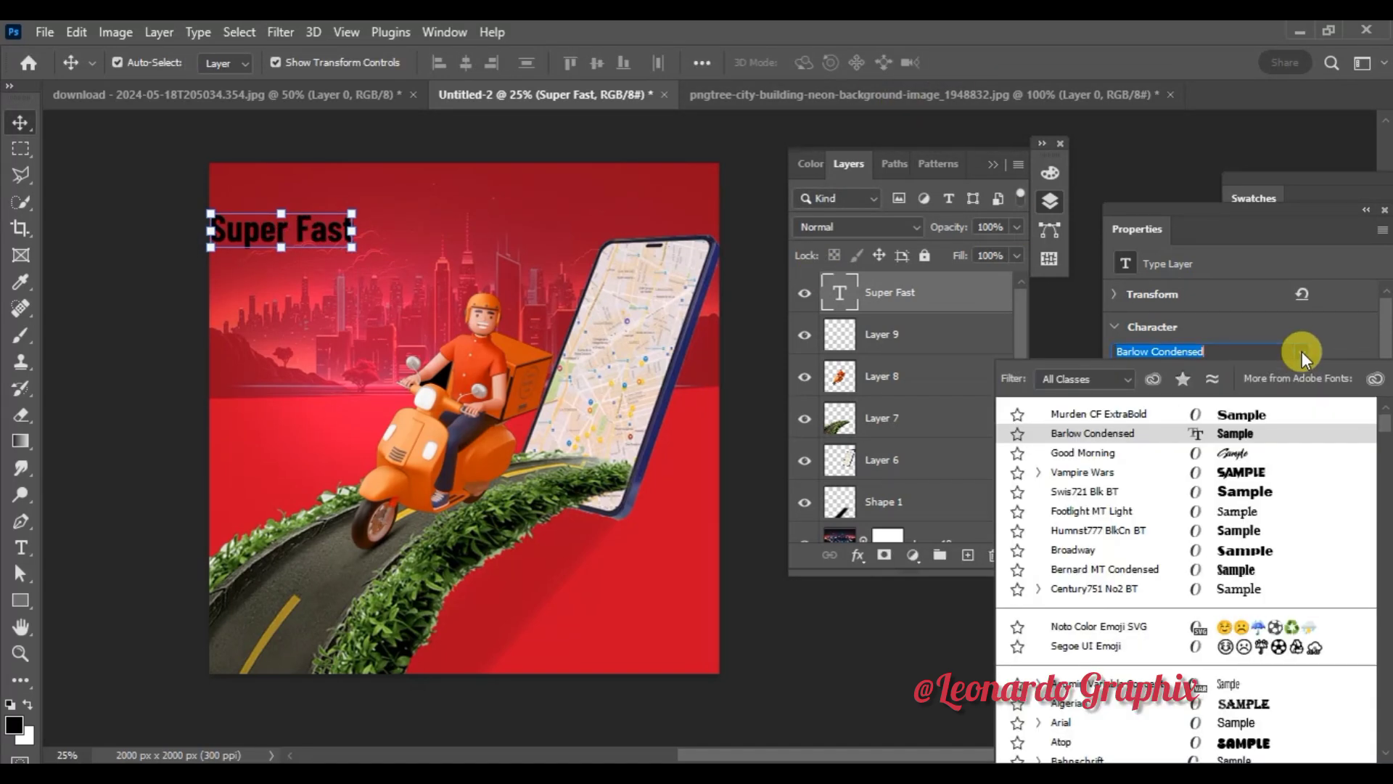
click(1260, 475)
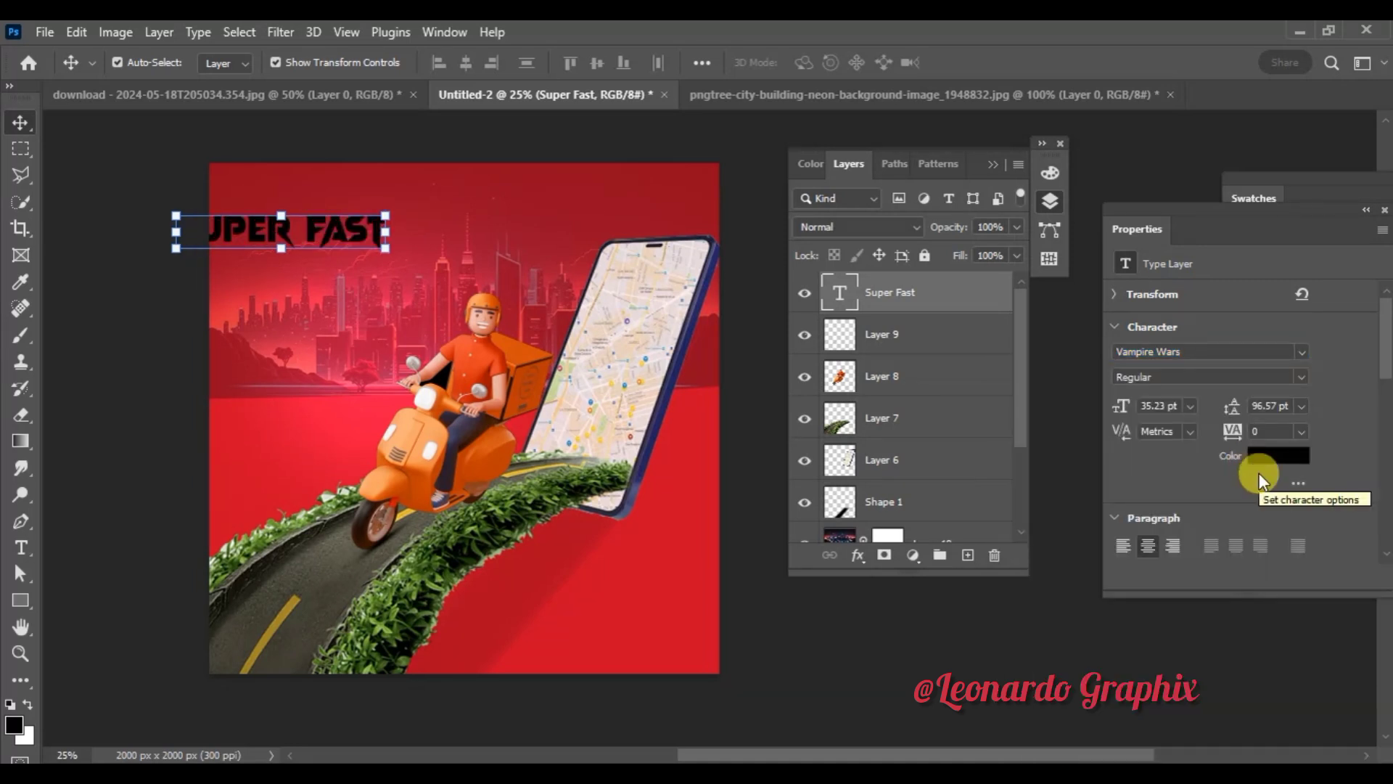
key(ctrl+t)
mouse_move(385, 247)
mouse_down()
mouse_move(355, 250)
mouse_move(372, 232)
mouse_up()
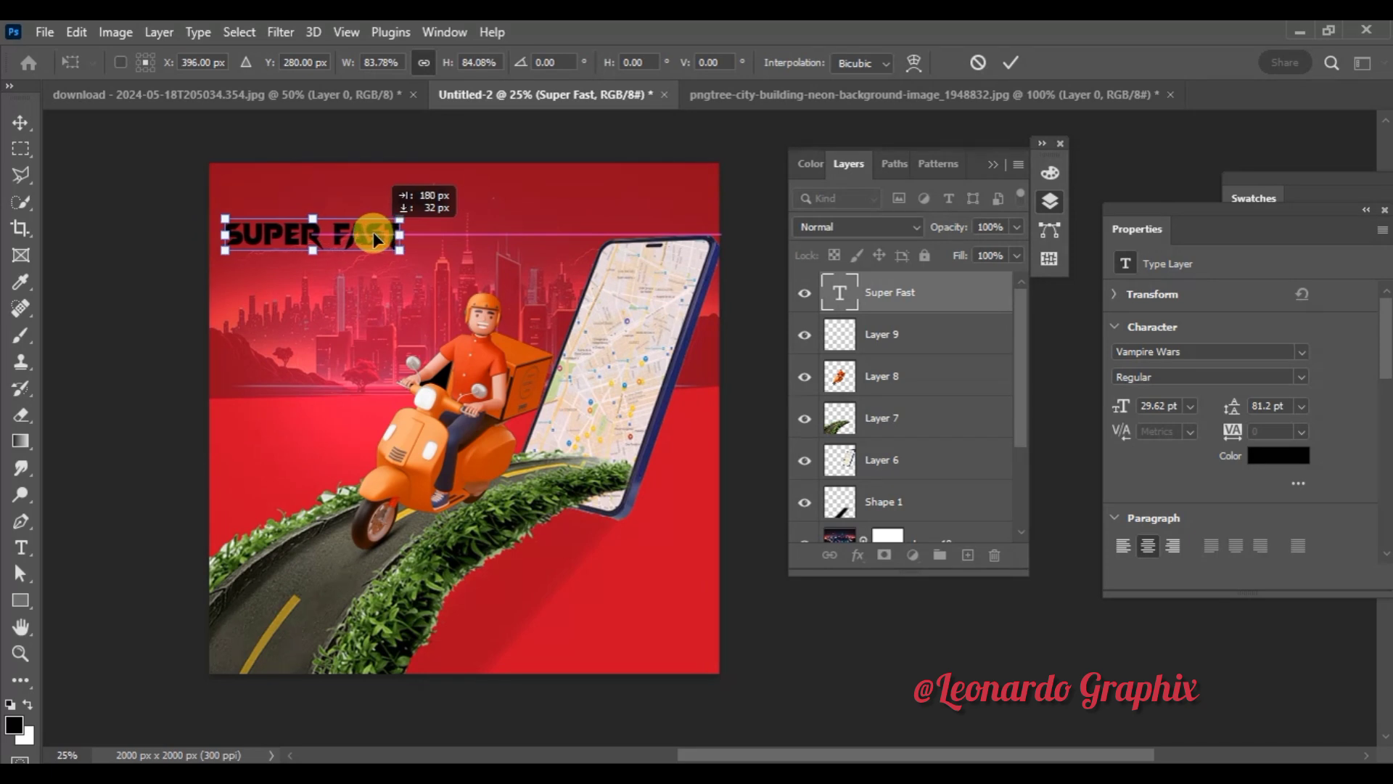
click(1010, 63)
Step: Colour the Super Fast headline dark teal #086d83
click(1257, 455)
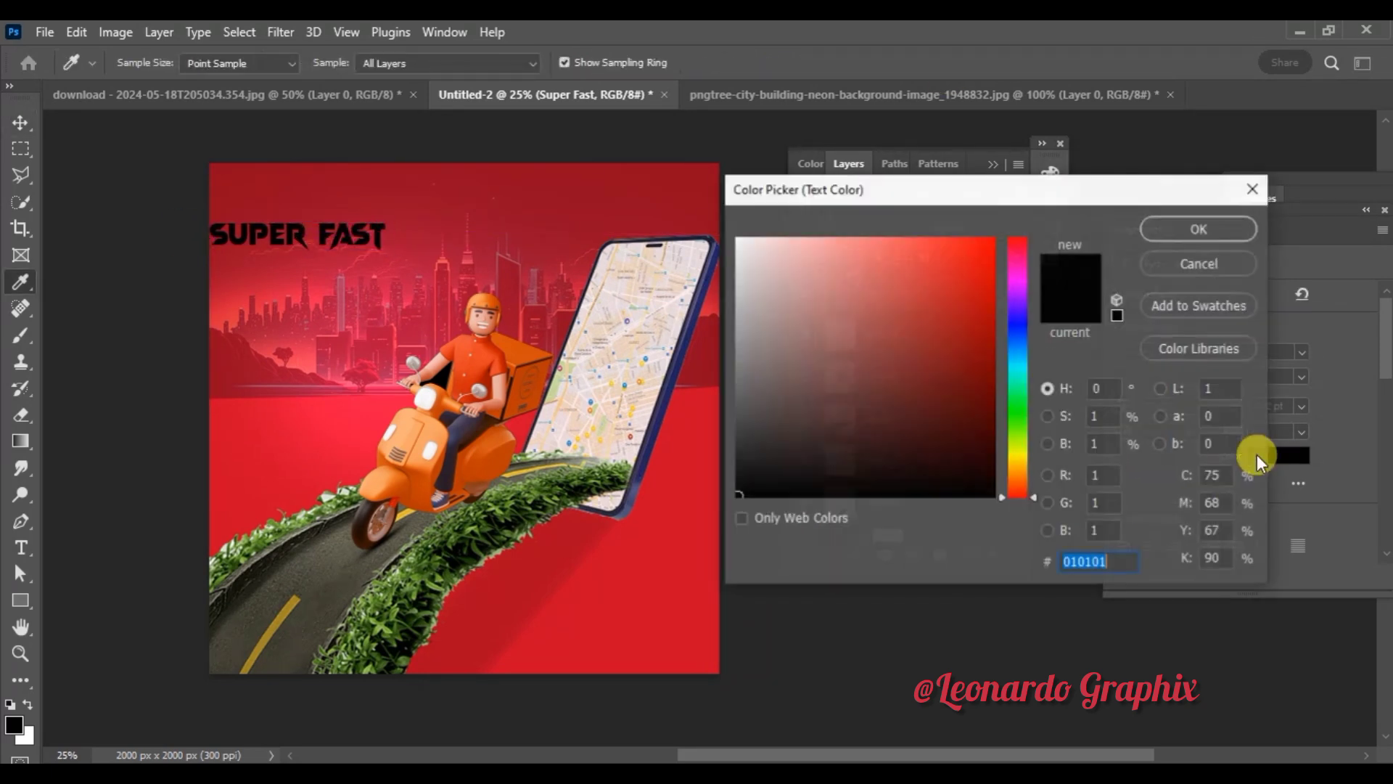
click(1017, 251)
mouse_move(958, 286)
mouse_down()
mouse_move(951, 373)
mouse_move(981, 377)
mouse_up()
click(1017, 359)
click(985, 362)
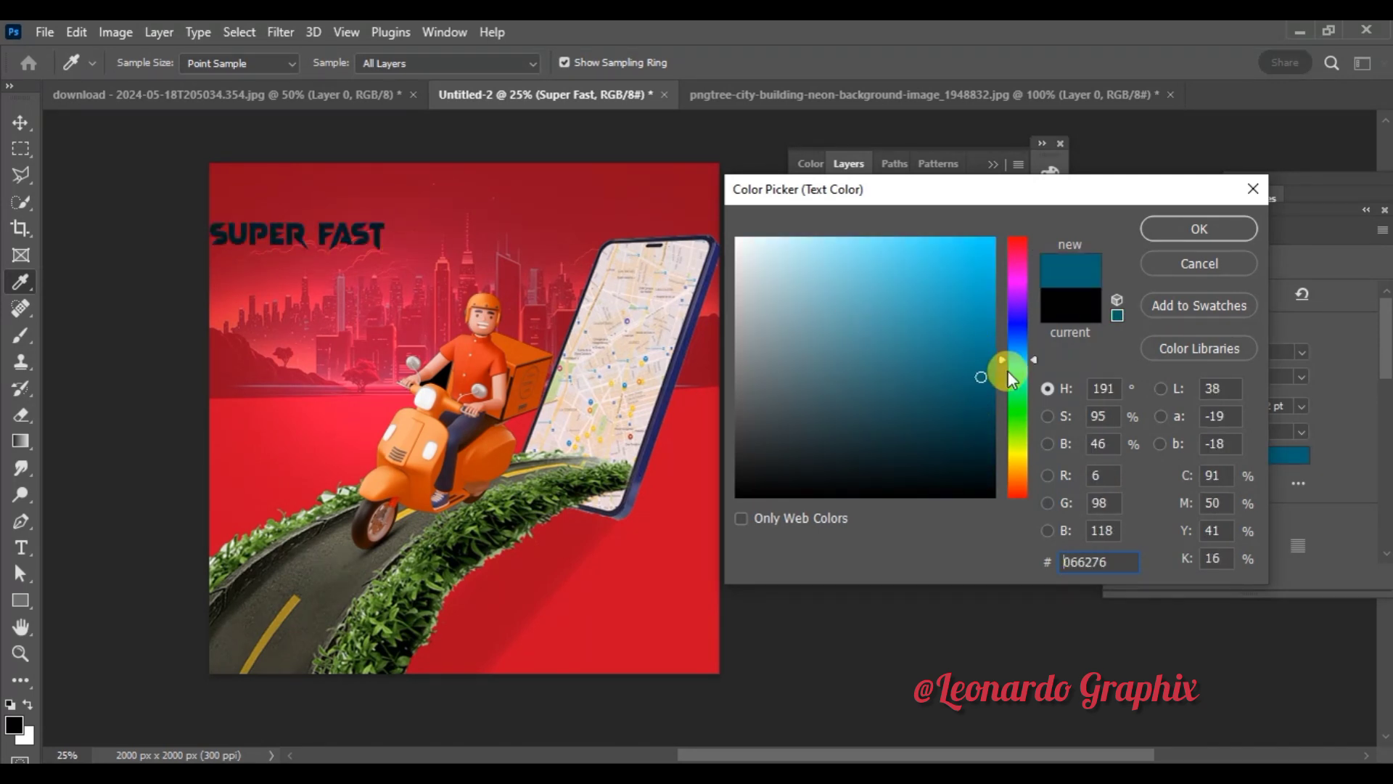
drag(973, 313, 979, 363)
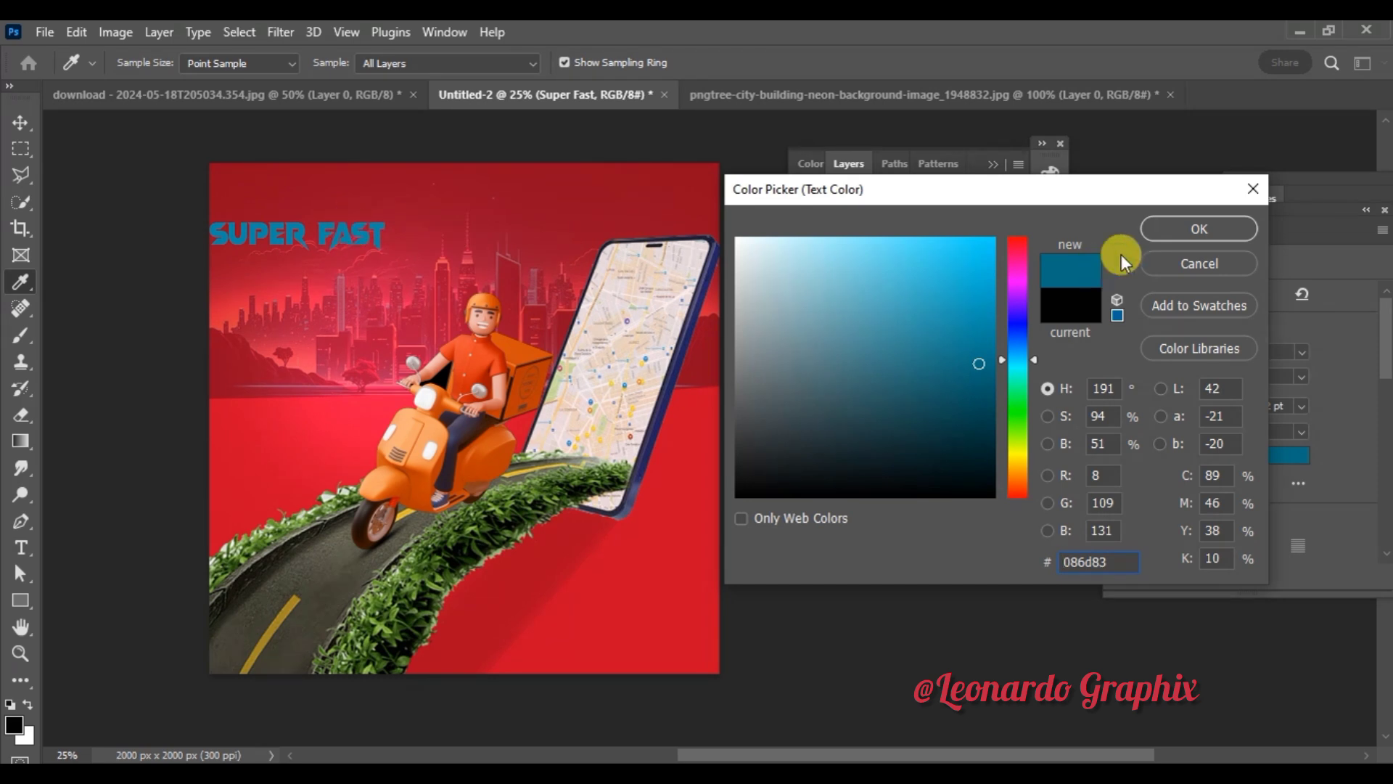
click(1199, 229)
Step: Move the headline slightly and adjust the city skyline layer's opacity
key(v)
mouse_move(342, 242)
mouse_down()
mouse_move(351, 329)
mouse_move(356, 212)
mouse_up()
click(600, 211)
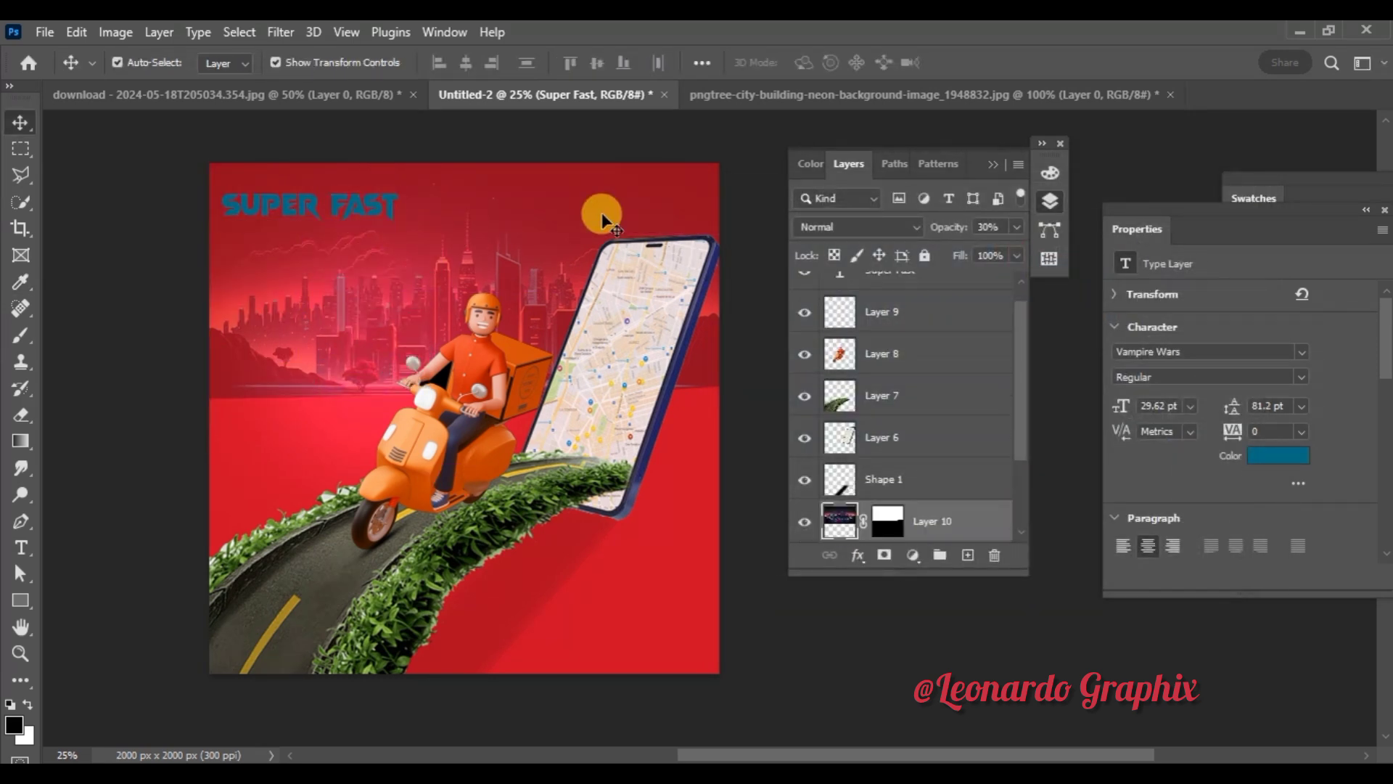
click(1018, 229)
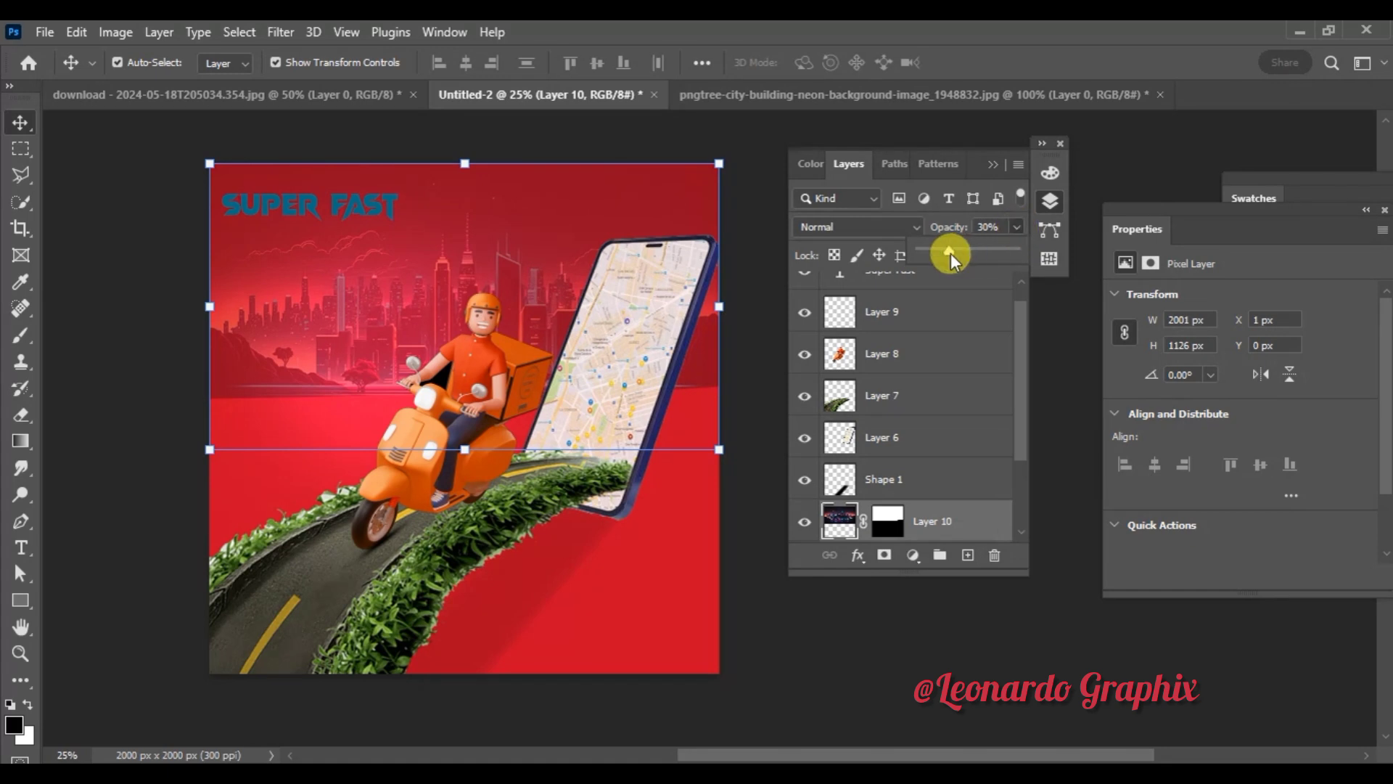
drag(939, 254, 953, 251)
Step: Duplicate the headline below itself and retype the copy as DELIVERY
click(768, 297)
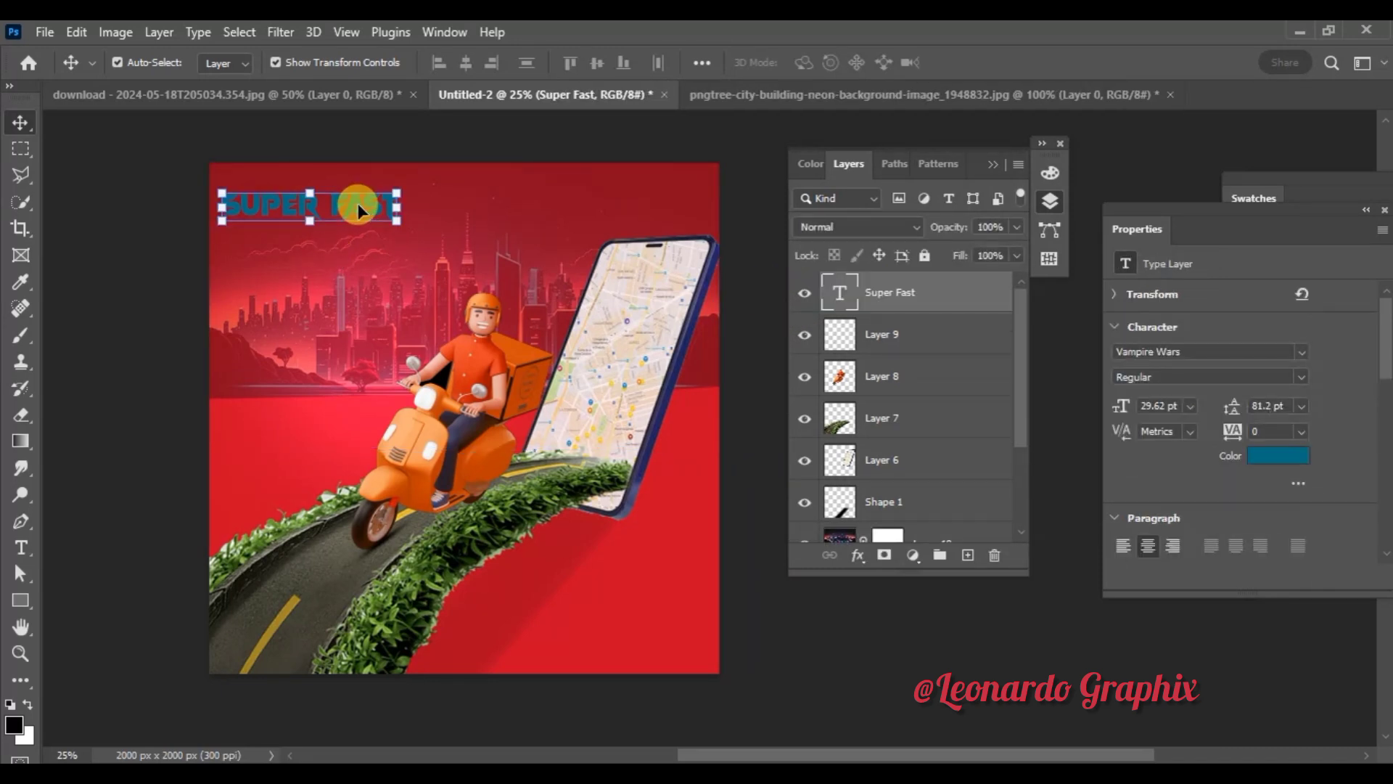
drag(358, 206, 359, 242)
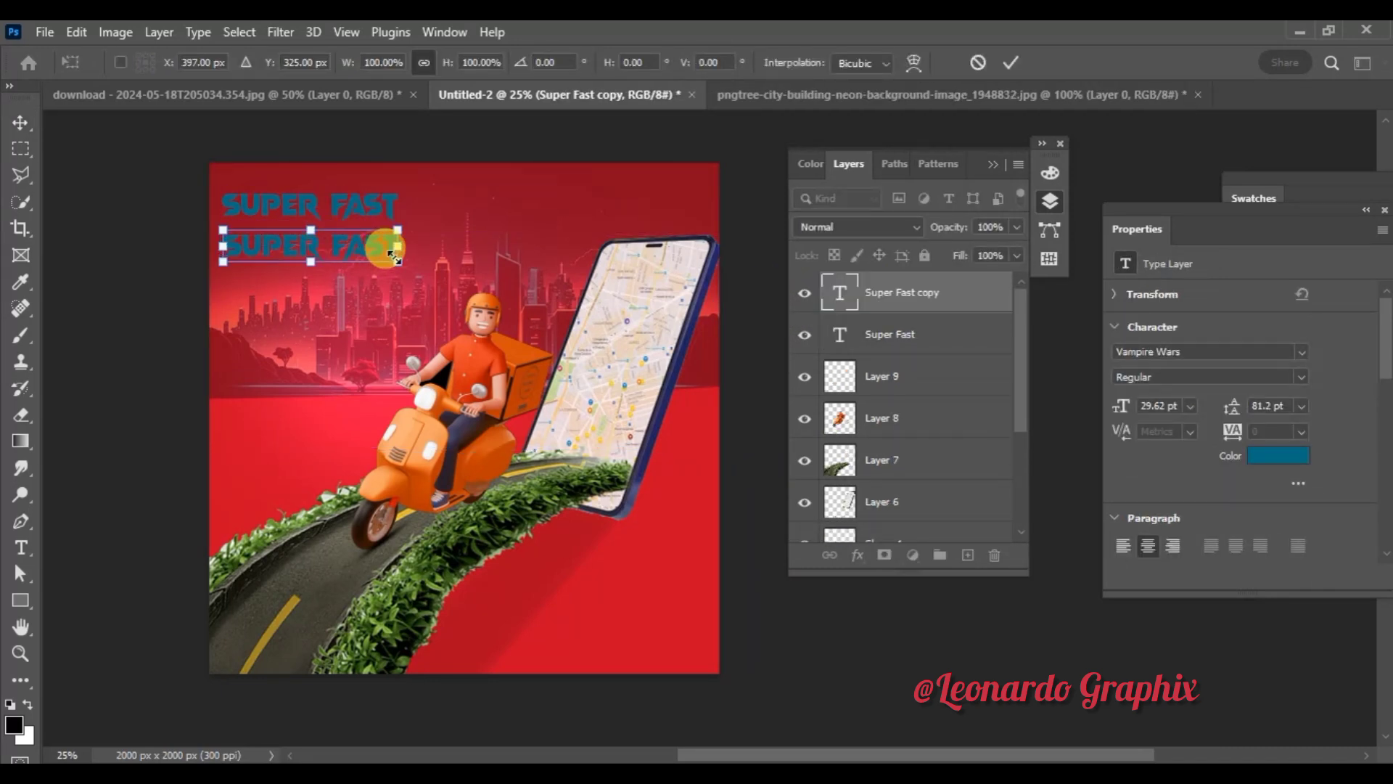
key(ctrl+t)
key(Return)
double_click(359, 246)
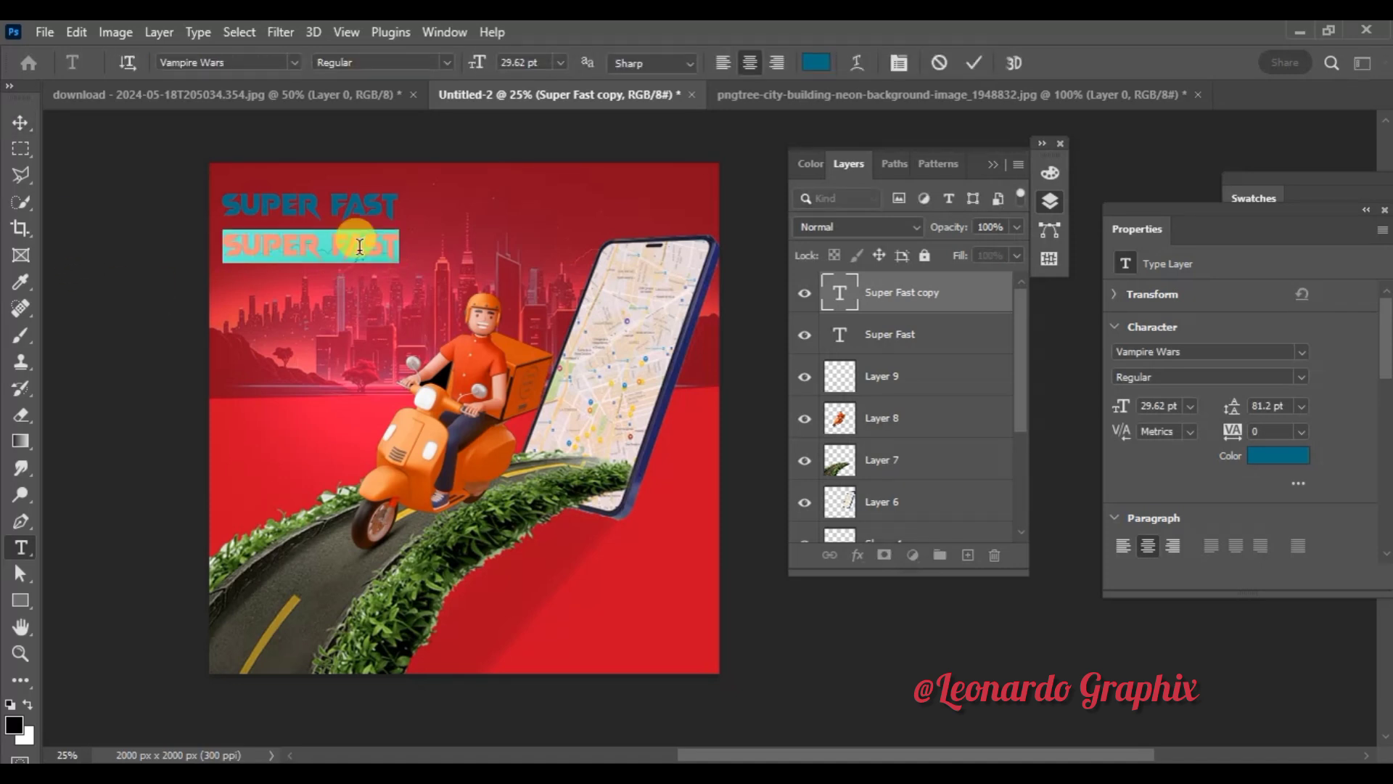
click(320, 248)
text(DELIVERY)
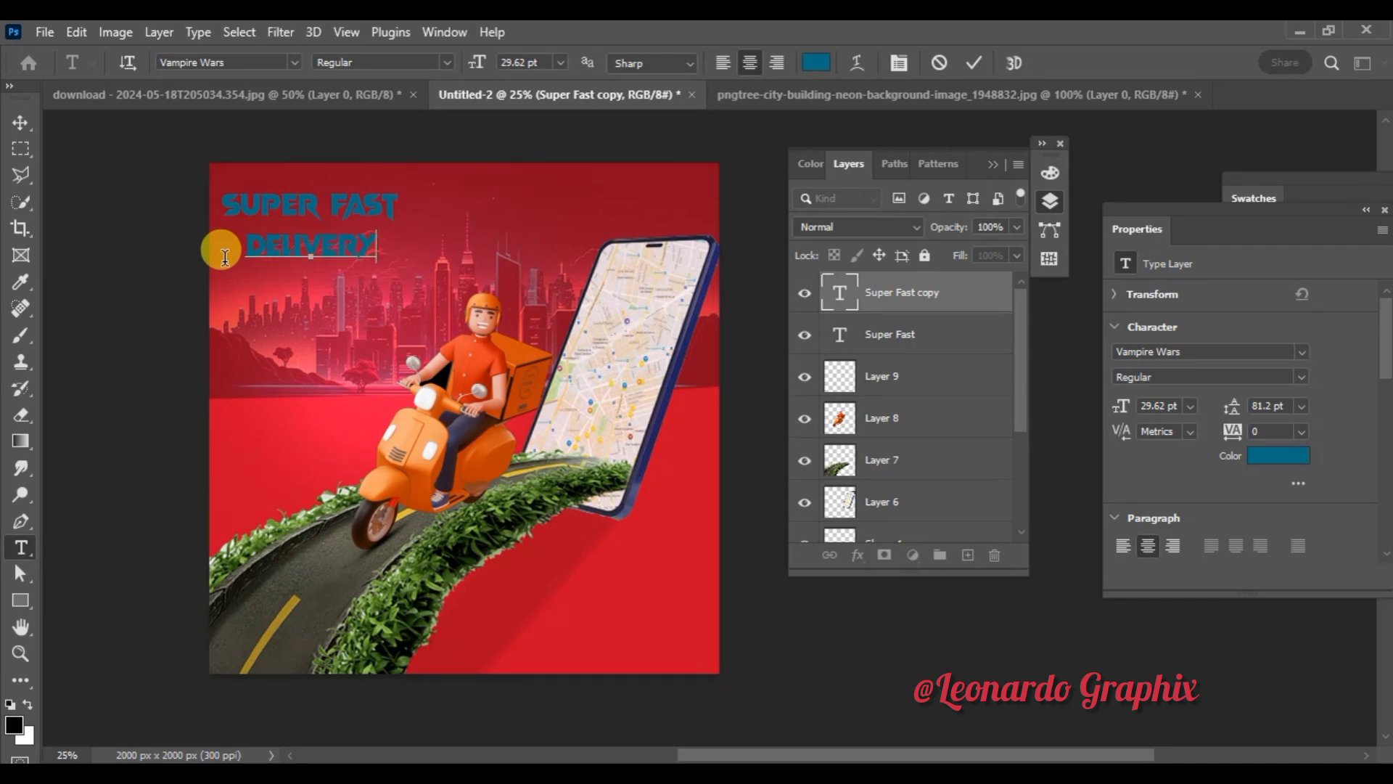
click(974, 62)
key(v)
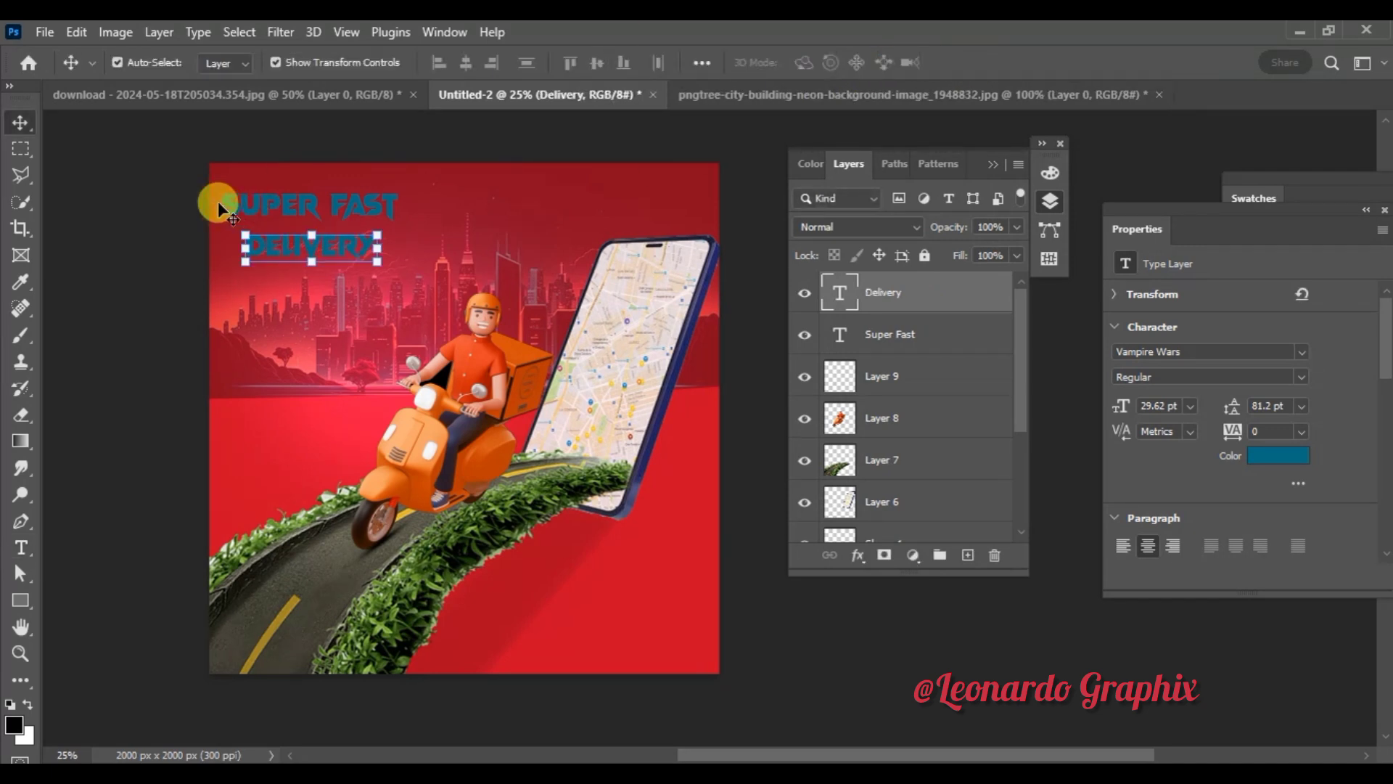
drag(295, 254, 297, 251)
Step: Set the DELIVERY text colour to white
click(1277, 455)
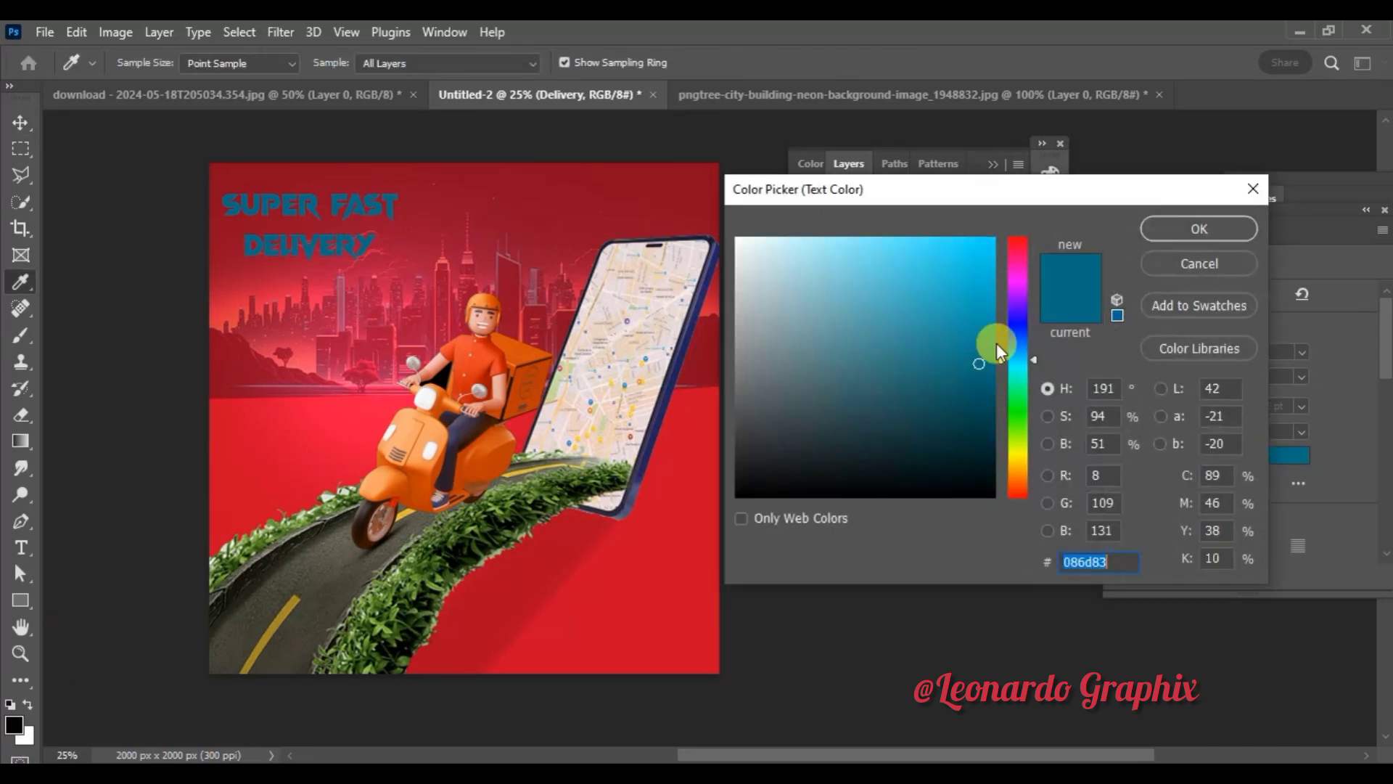
click(740, 246)
drag(740, 245, 738, 241)
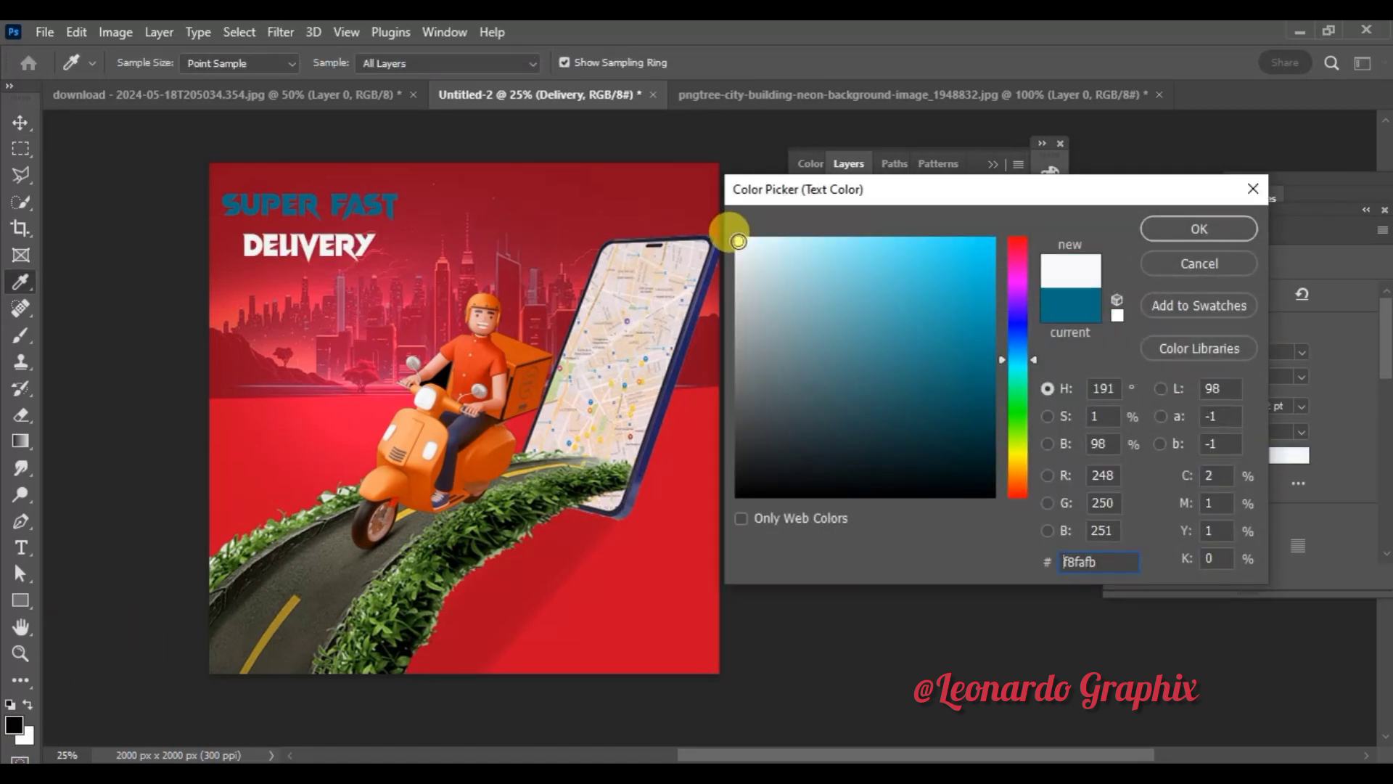
click(1213, 227)
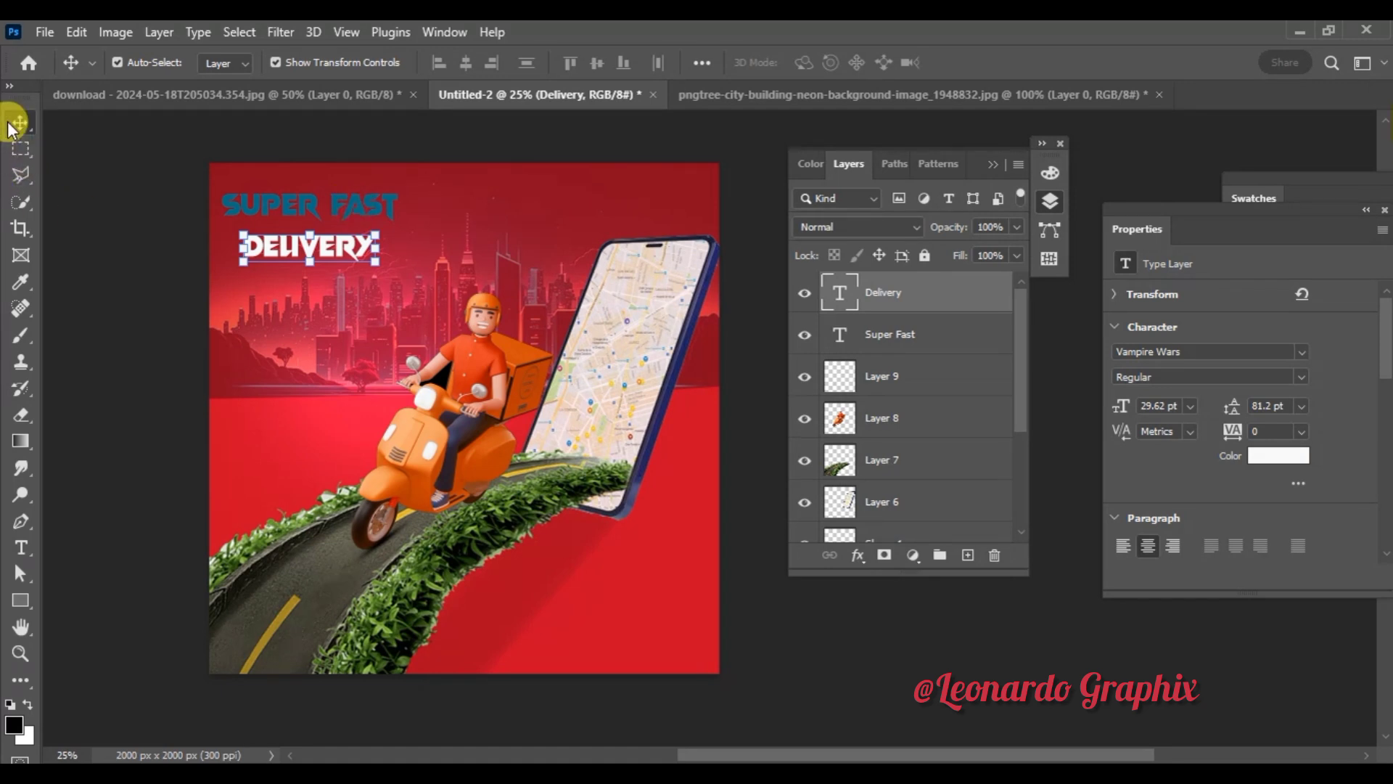
Step: Recolour the SUPER FAST text to a light off-white as well
click(77, 174)
click(267, 207)
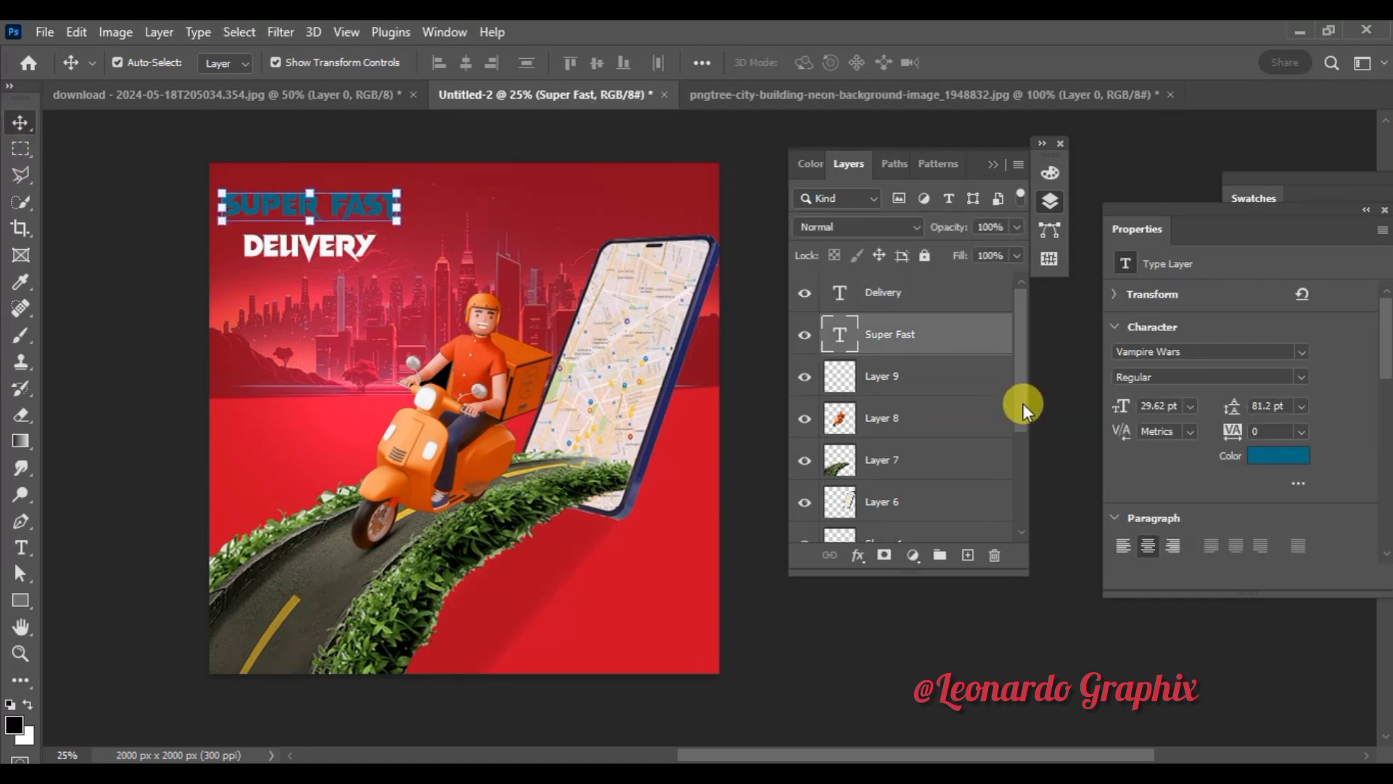
click(1263, 456)
click(739, 240)
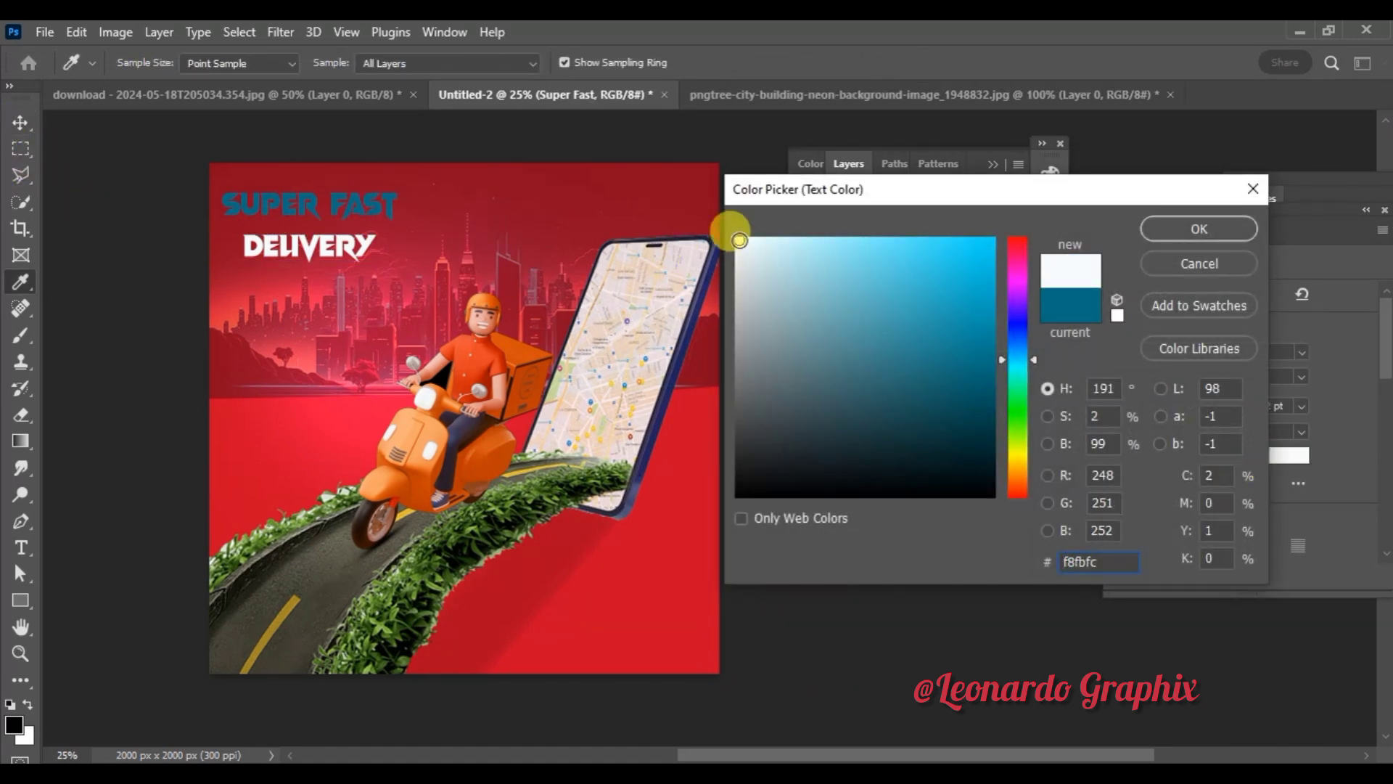
drag(739, 240, 747, 253)
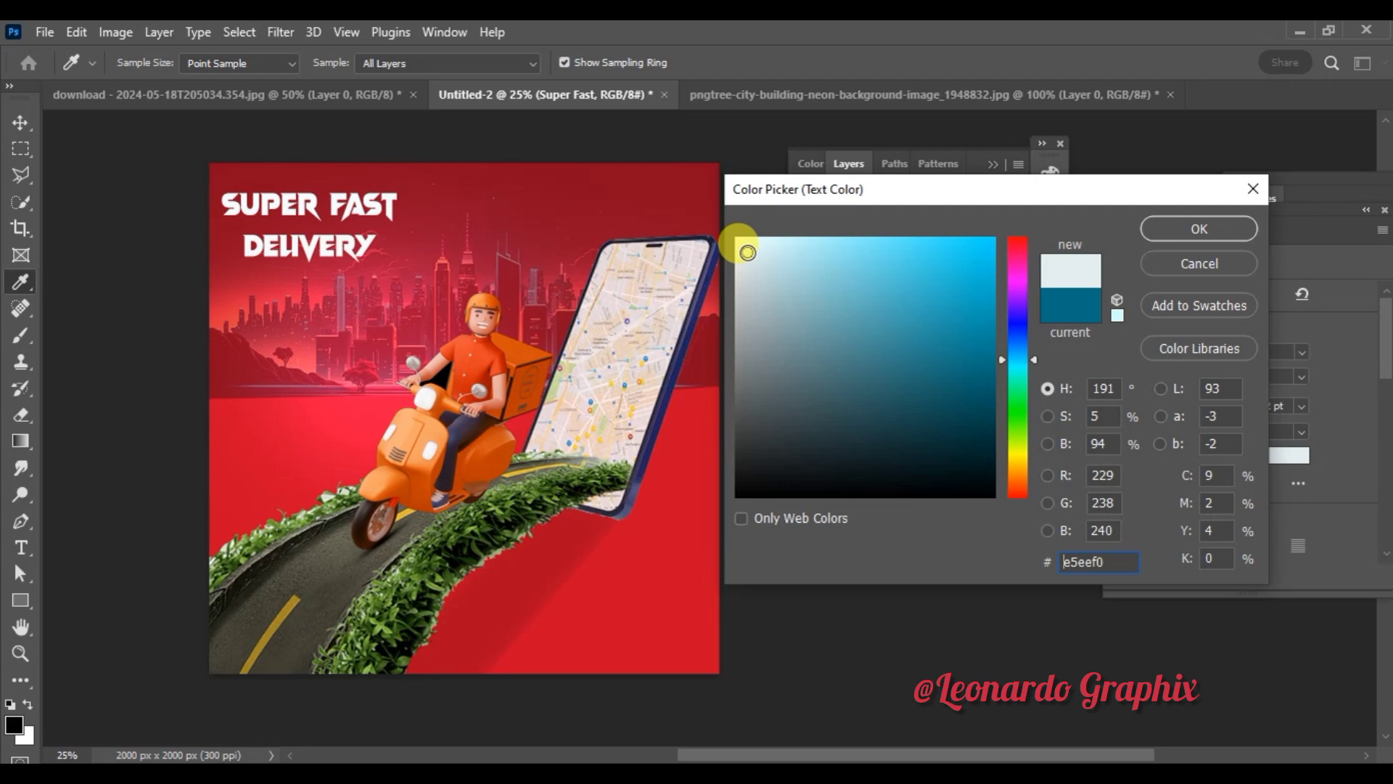
click(1163, 229)
click(172, 334)
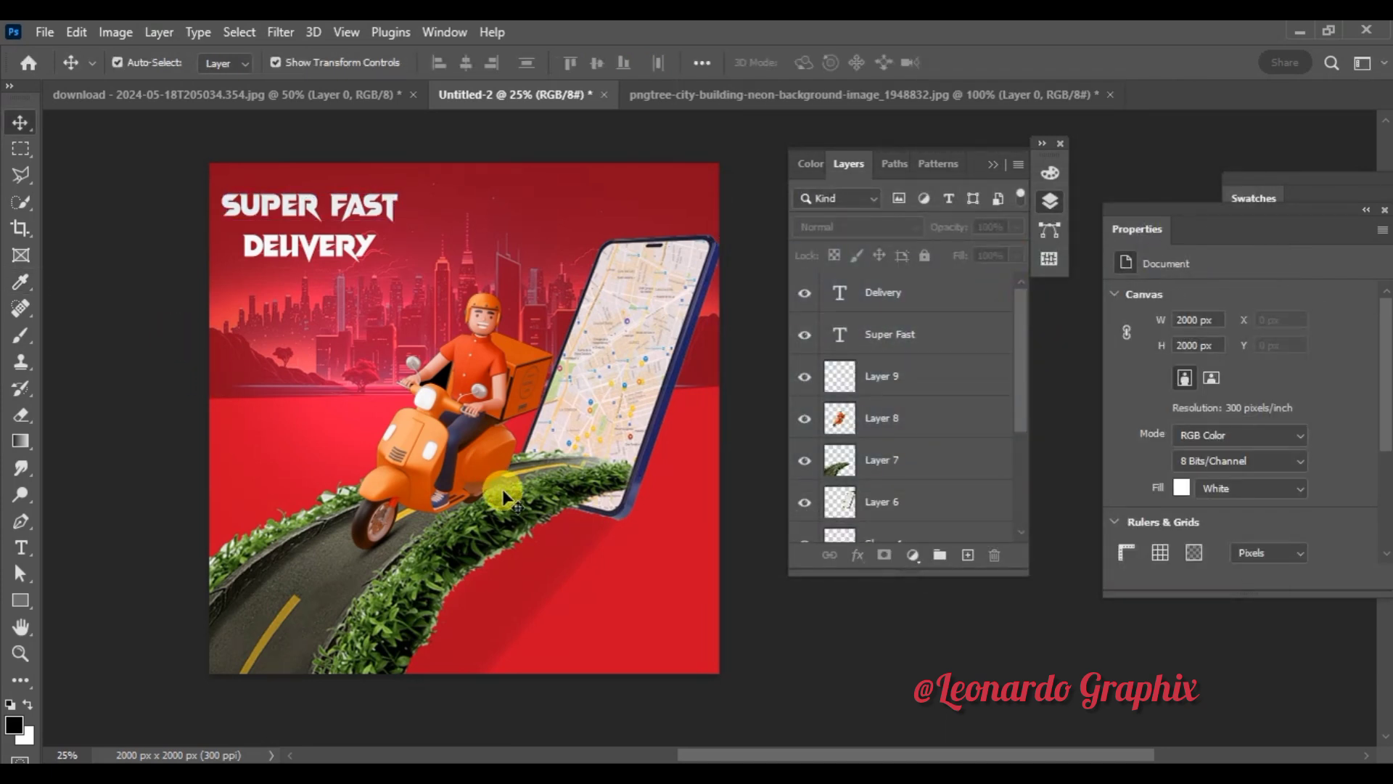
Step: Duplicate the DELIVERY line and retype the copy as 'Is Here'
drag(344, 248, 344, 289)
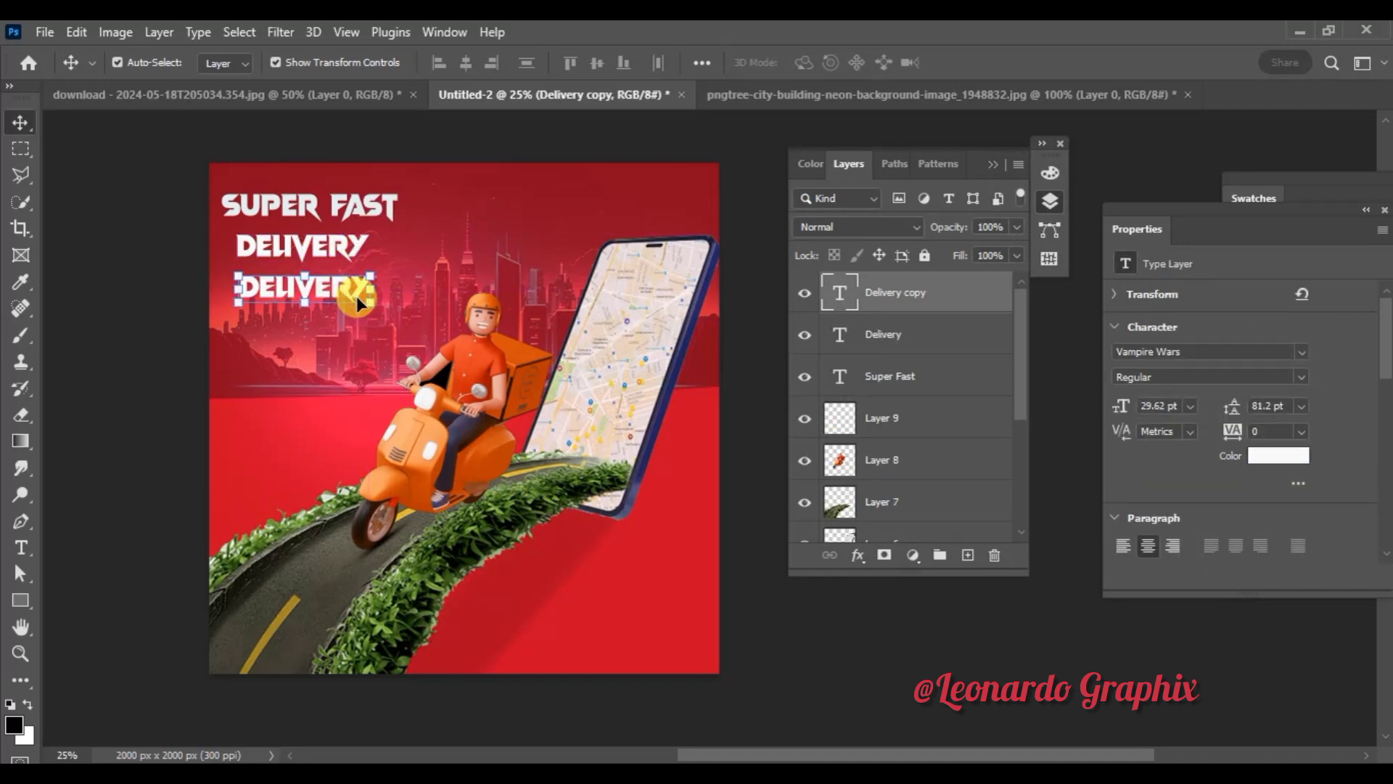
double_click(355, 296)
text(Is Here)
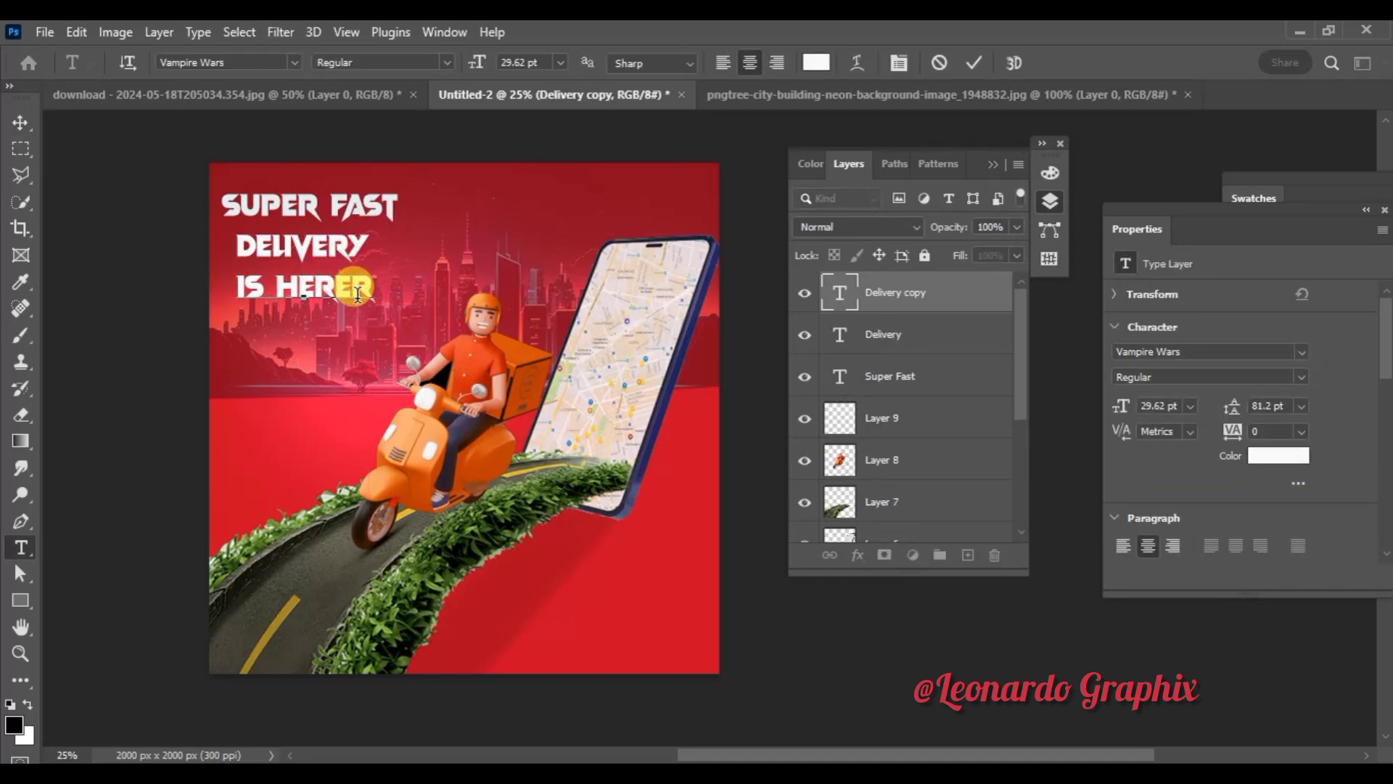
click(962, 62)
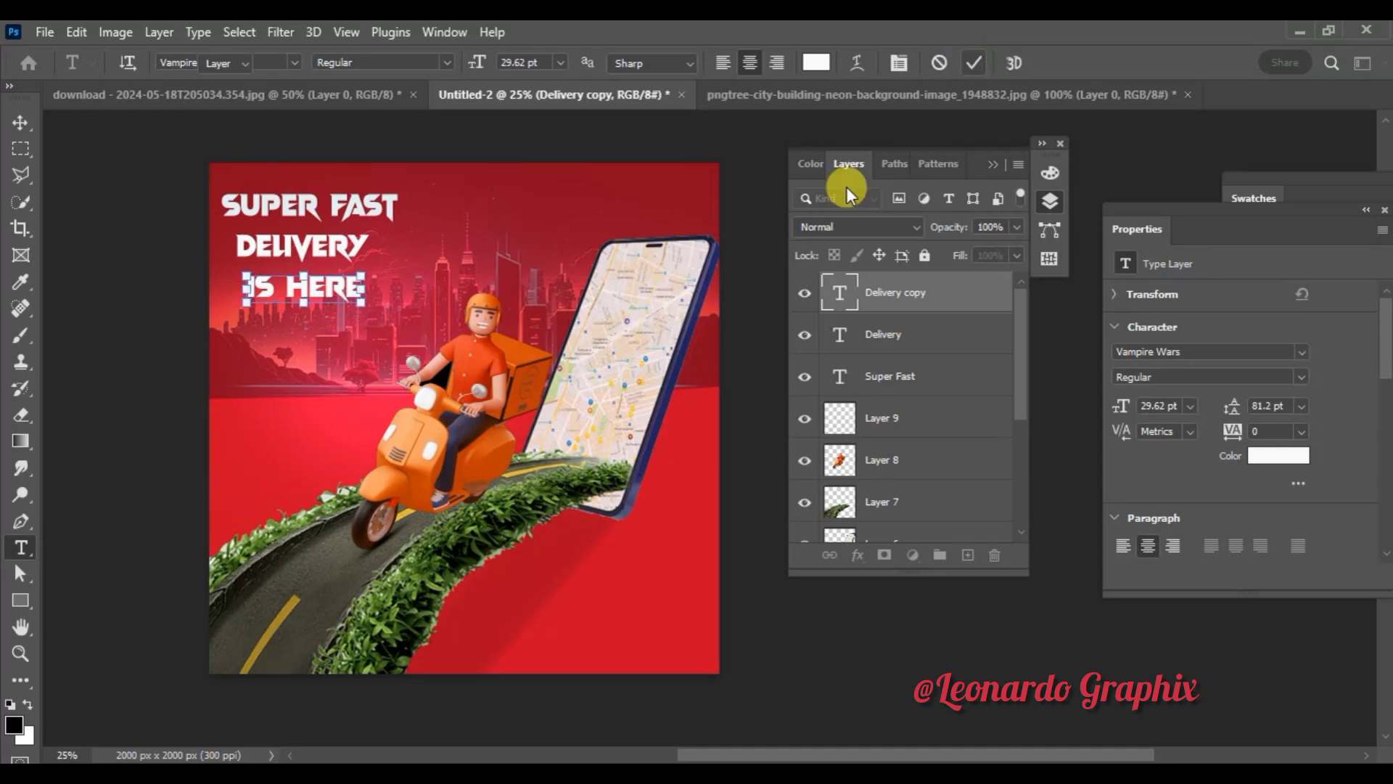
key(v)
Step: Set 'Is Here' to Murden CF ExtraBold, shrunk and placed under DELIVERY
click(1296, 355)
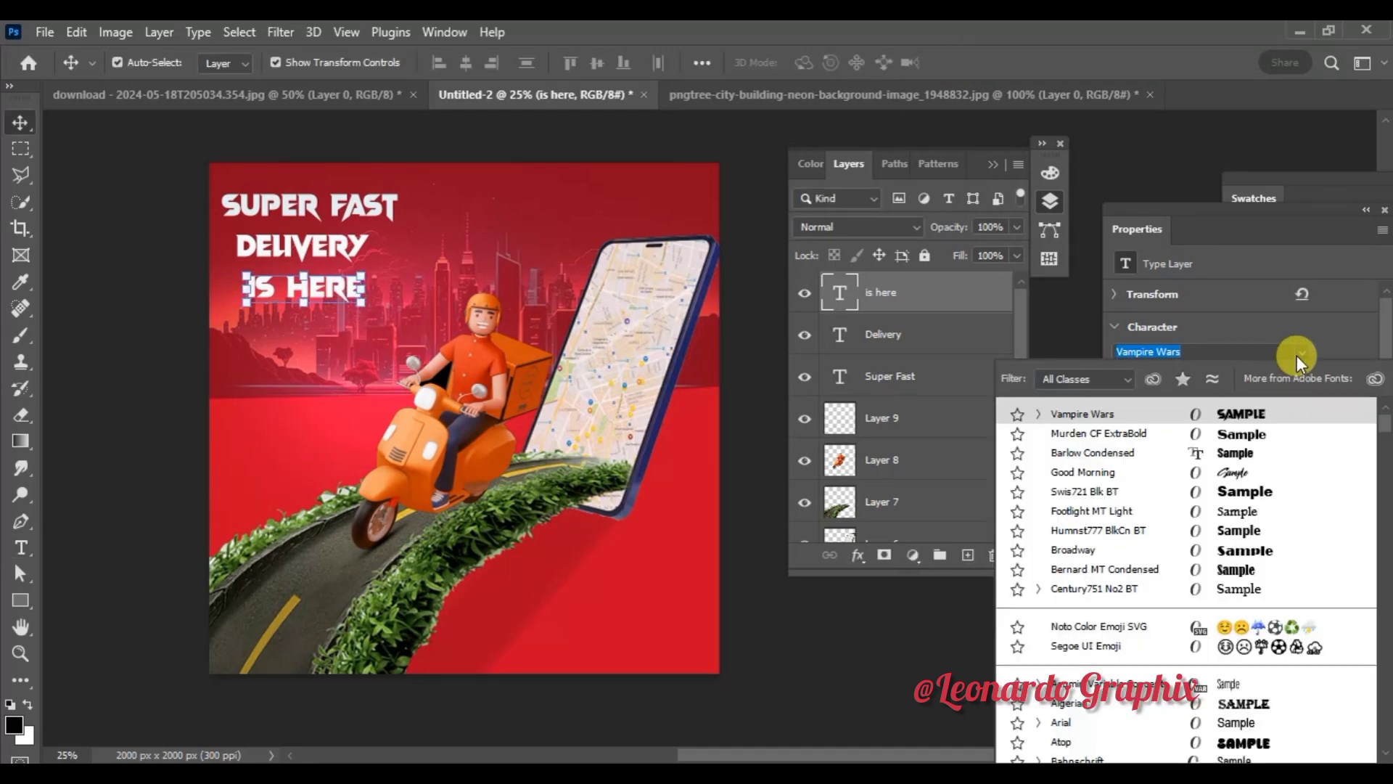
click(1282, 443)
key(ctrl+t)
mouse_move(355, 299)
mouse_down()
mouse_move(326, 291)
mouse_move(354, 285)
mouse_up()
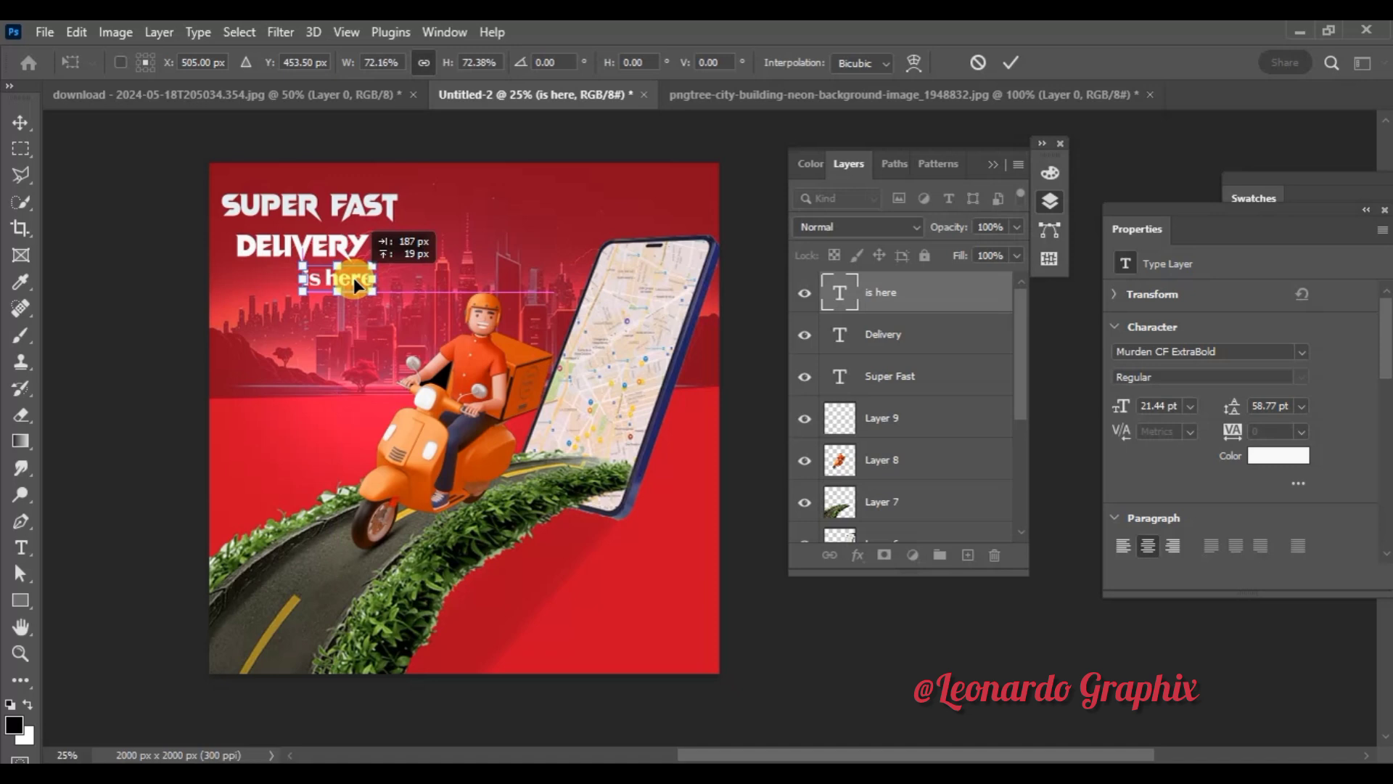
click(1011, 62)
drag(298, 247, 303, 235)
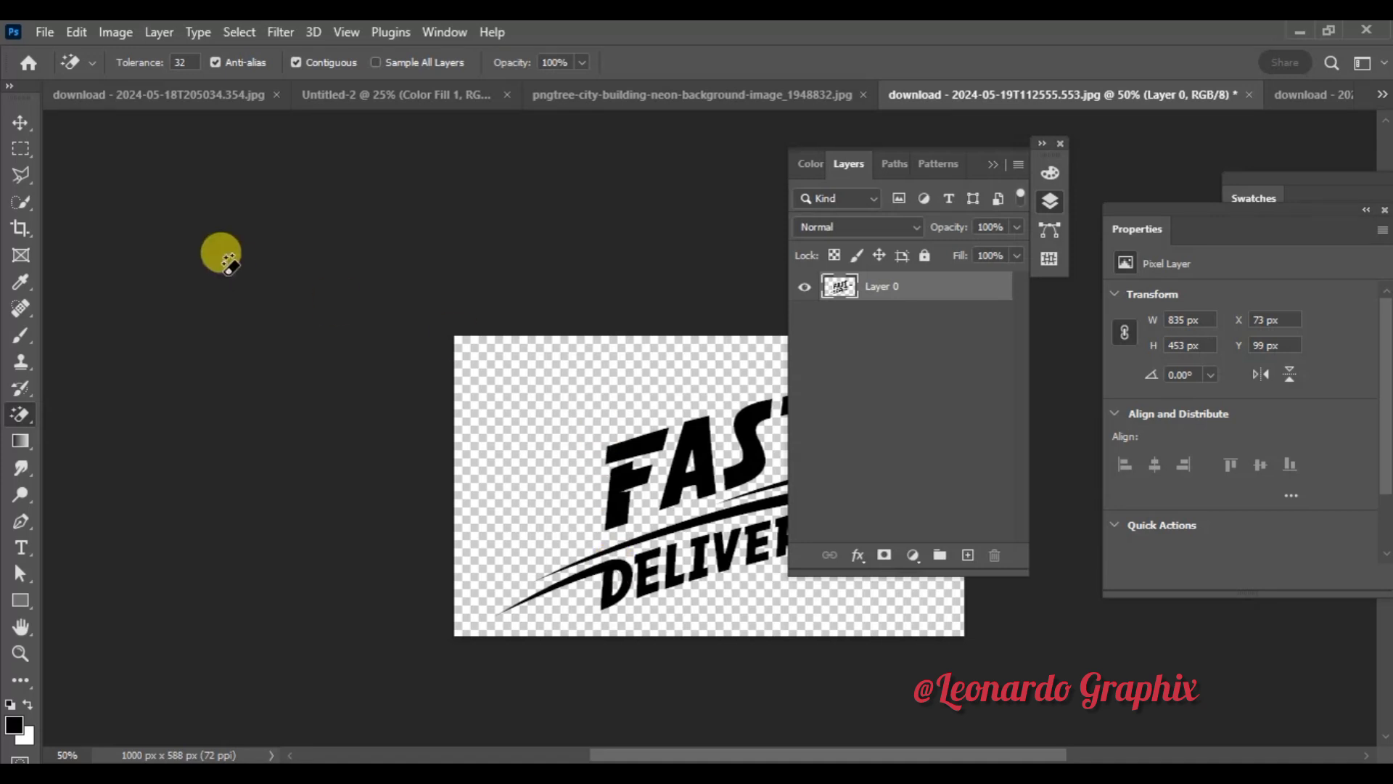
Step: Bring the FAST DELIVERY logo into the Untitled-2 poster's lower-right corner
click(20, 121)
drag(575, 489, 444, 475)
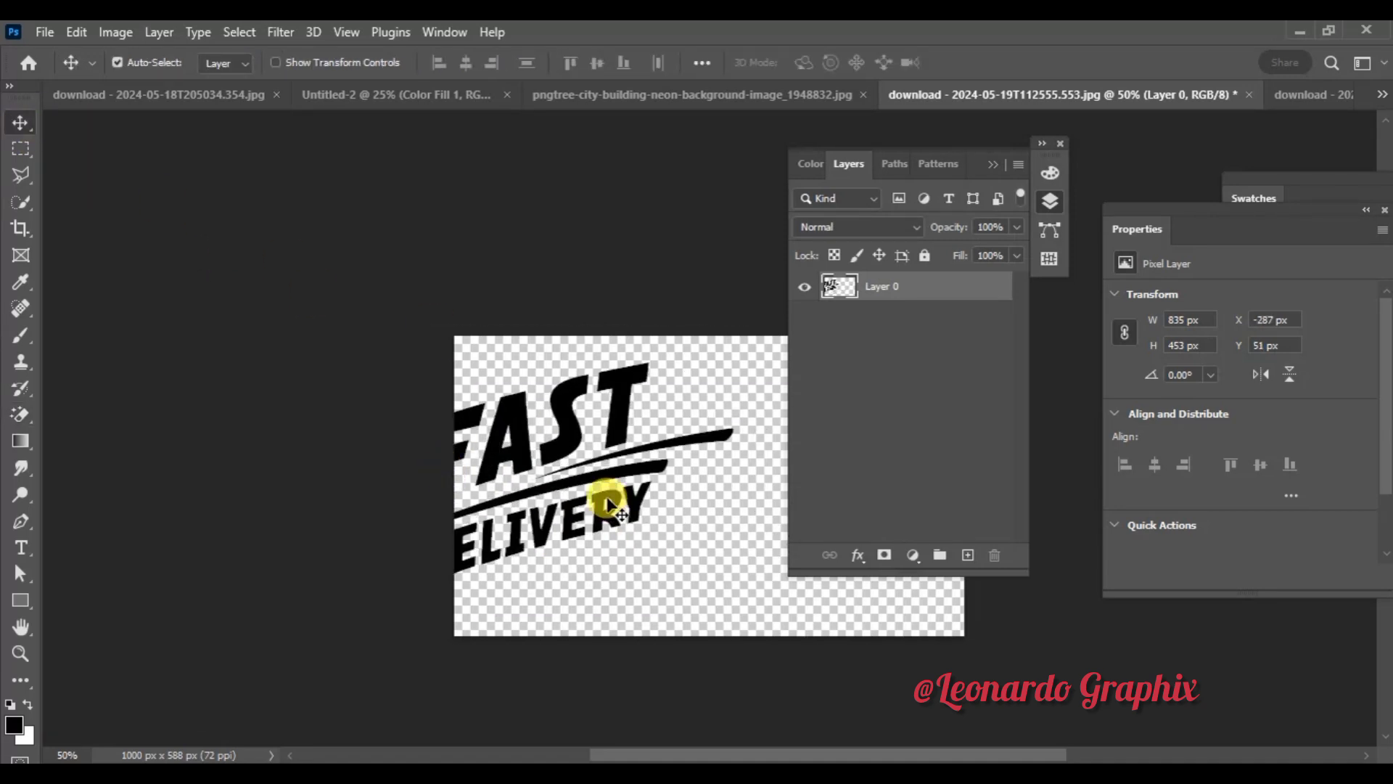
click(20, 413)
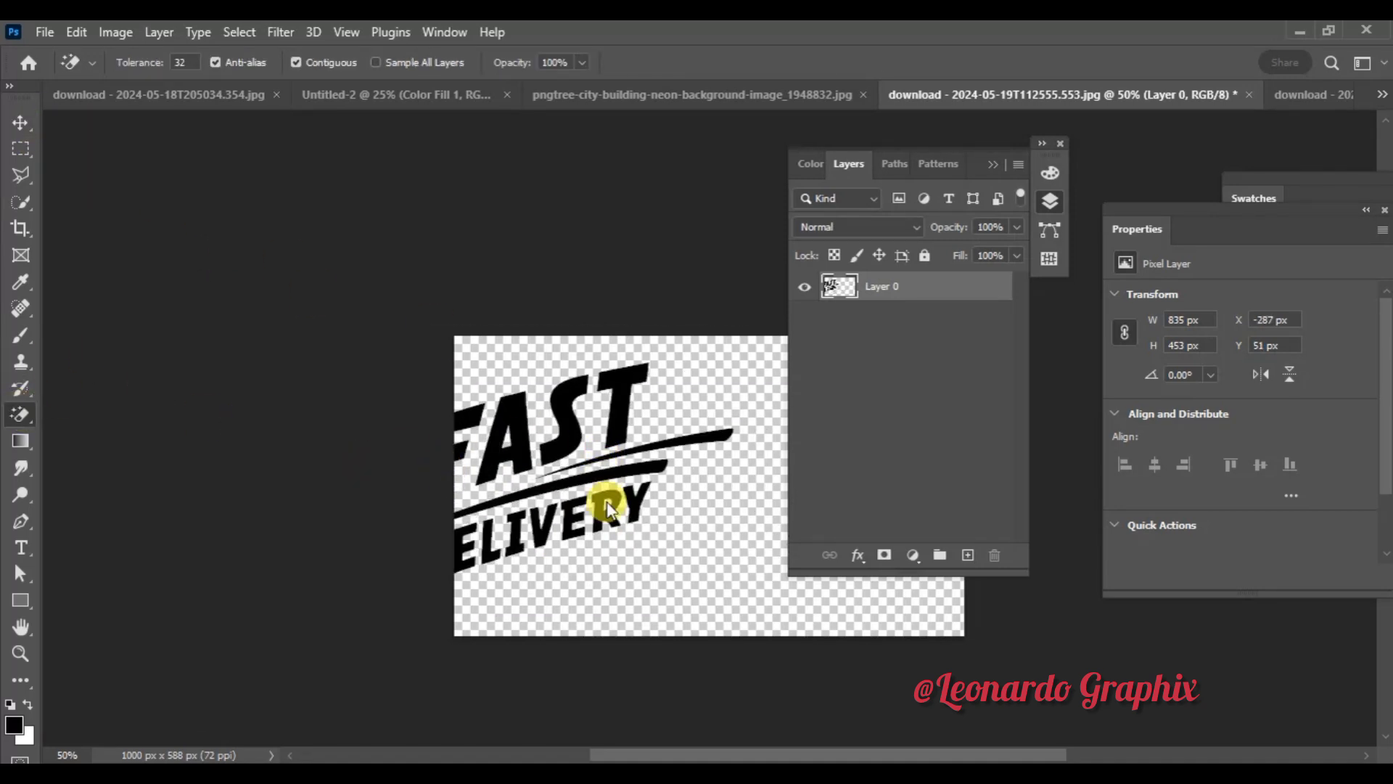
click(21, 122)
drag(689, 495, 637, 575)
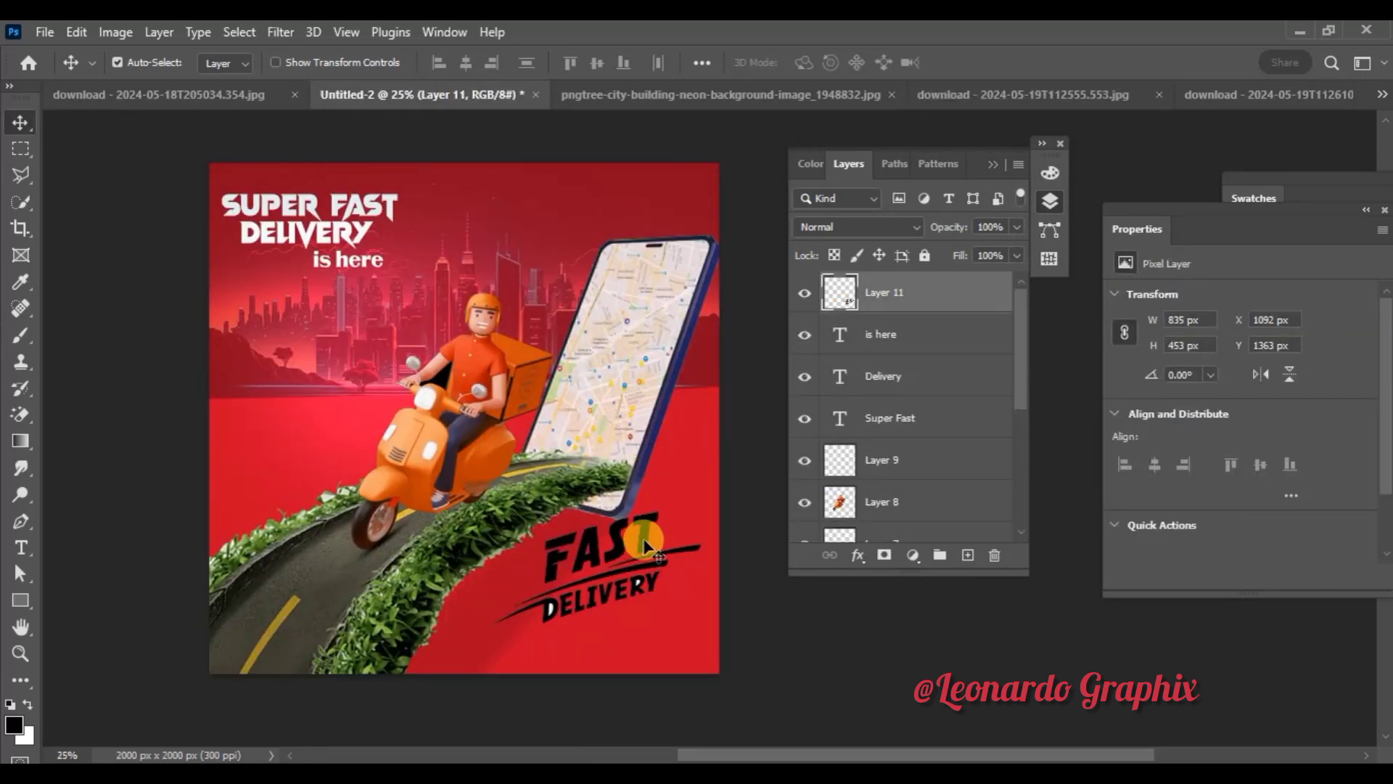
key(ctrl+z)
click(1015, 94)
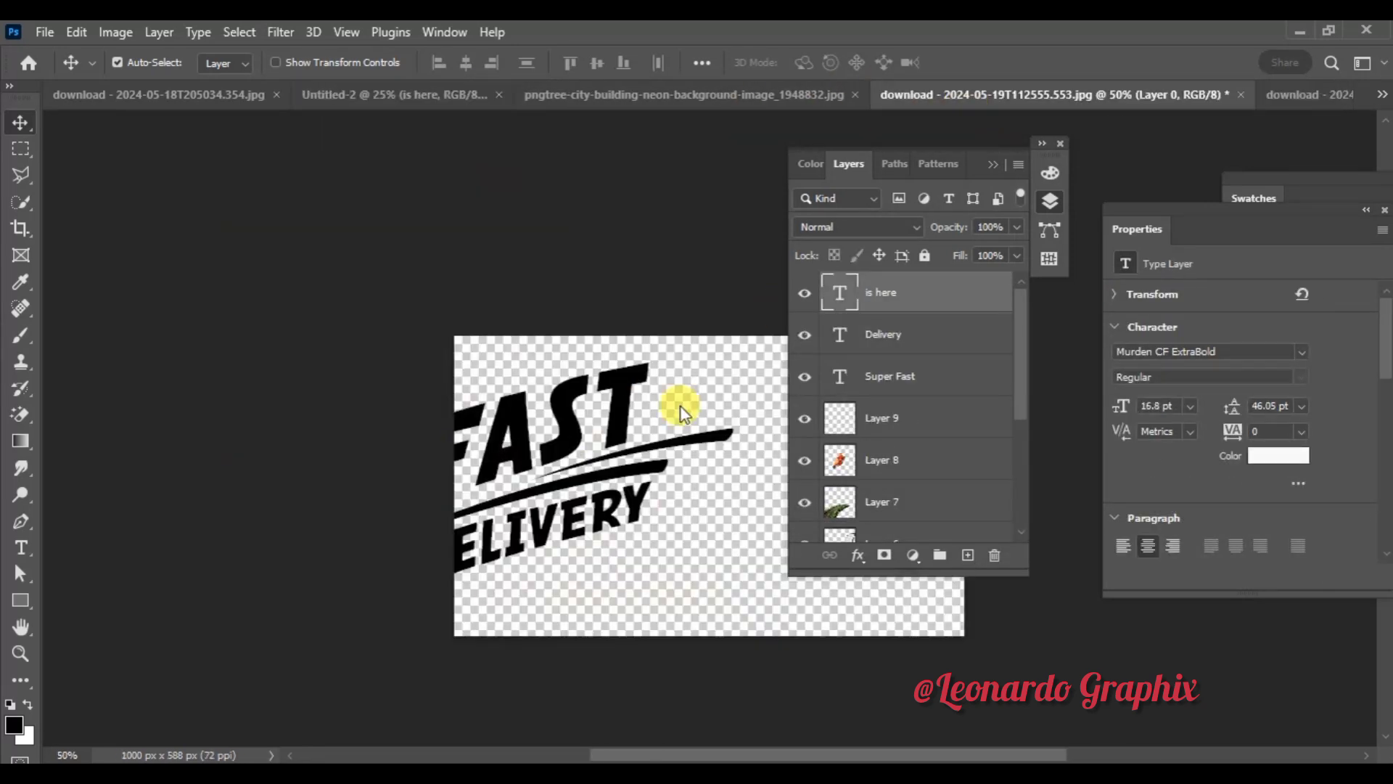
mouse_move(622, 413)
mouse_down()
mouse_move(601, 555)
mouse_move(624, 569)
mouse_up()
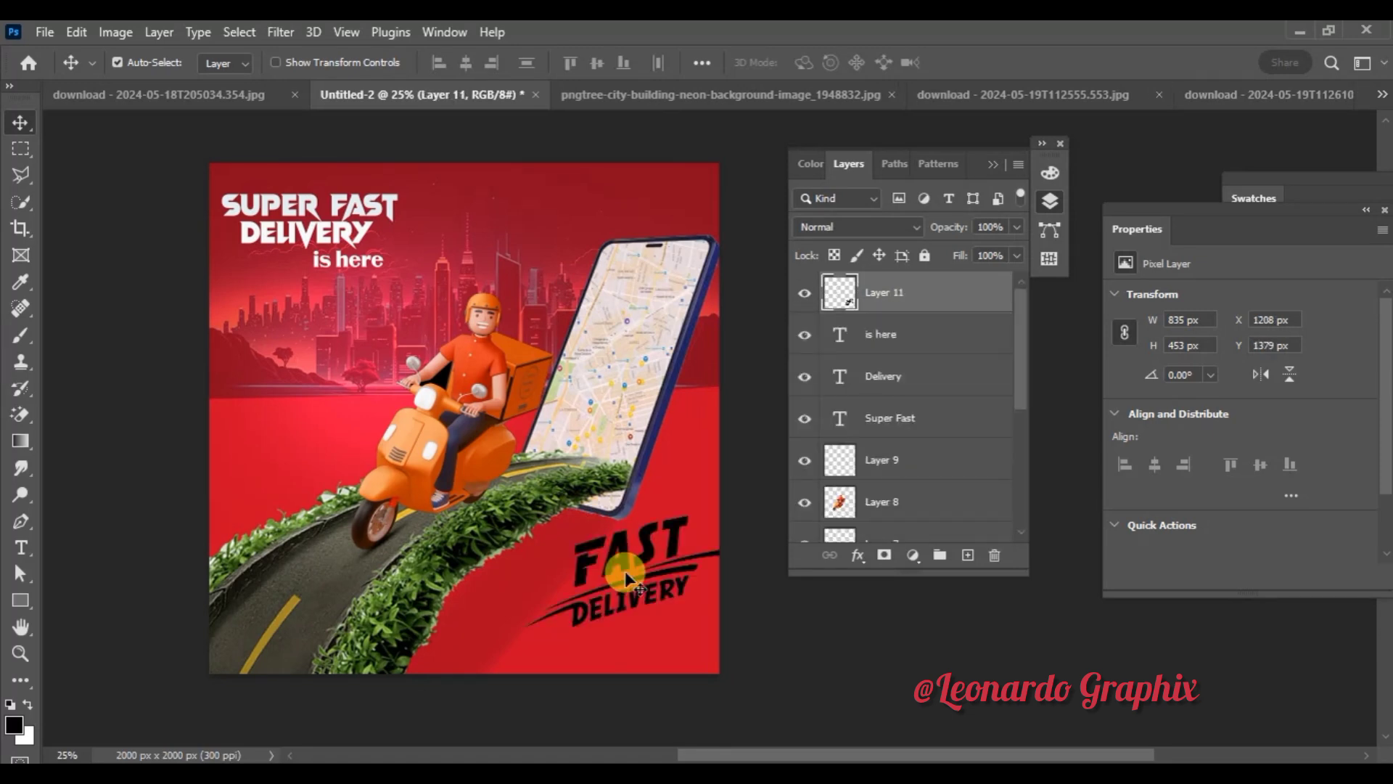
click(635, 568)
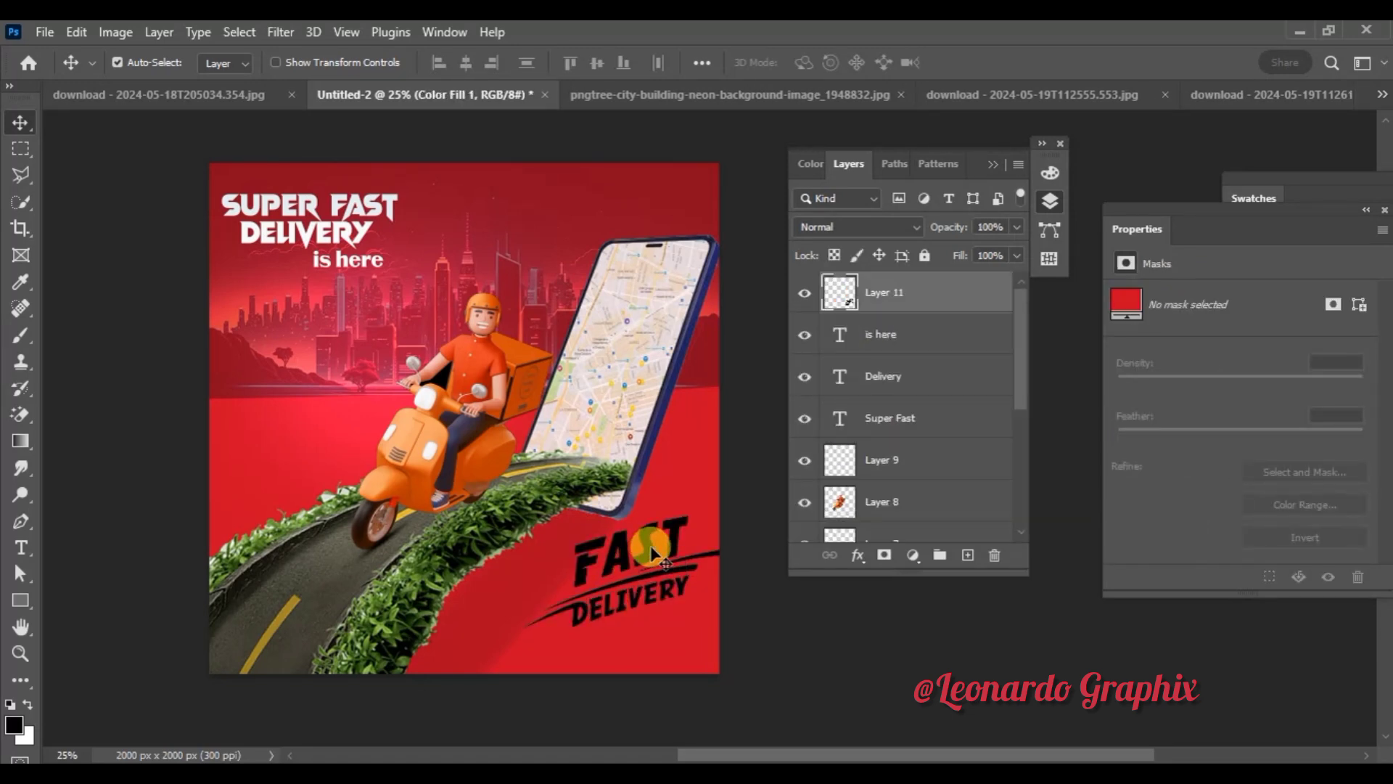
drag(637, 568, 629, 575)
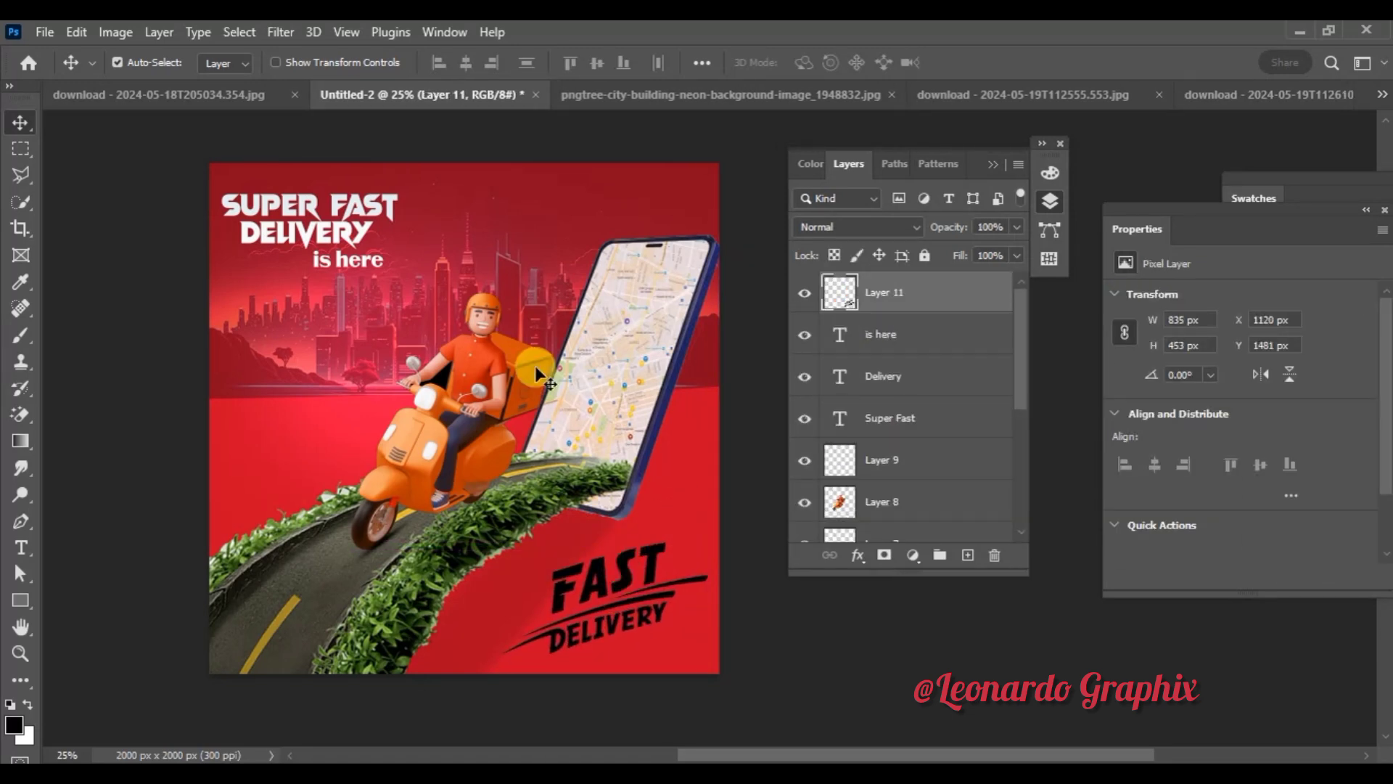
click(94, 214)
Step: Tilt the logo about -16°, scale it to 89%, and commit the transform
click(646, 584)
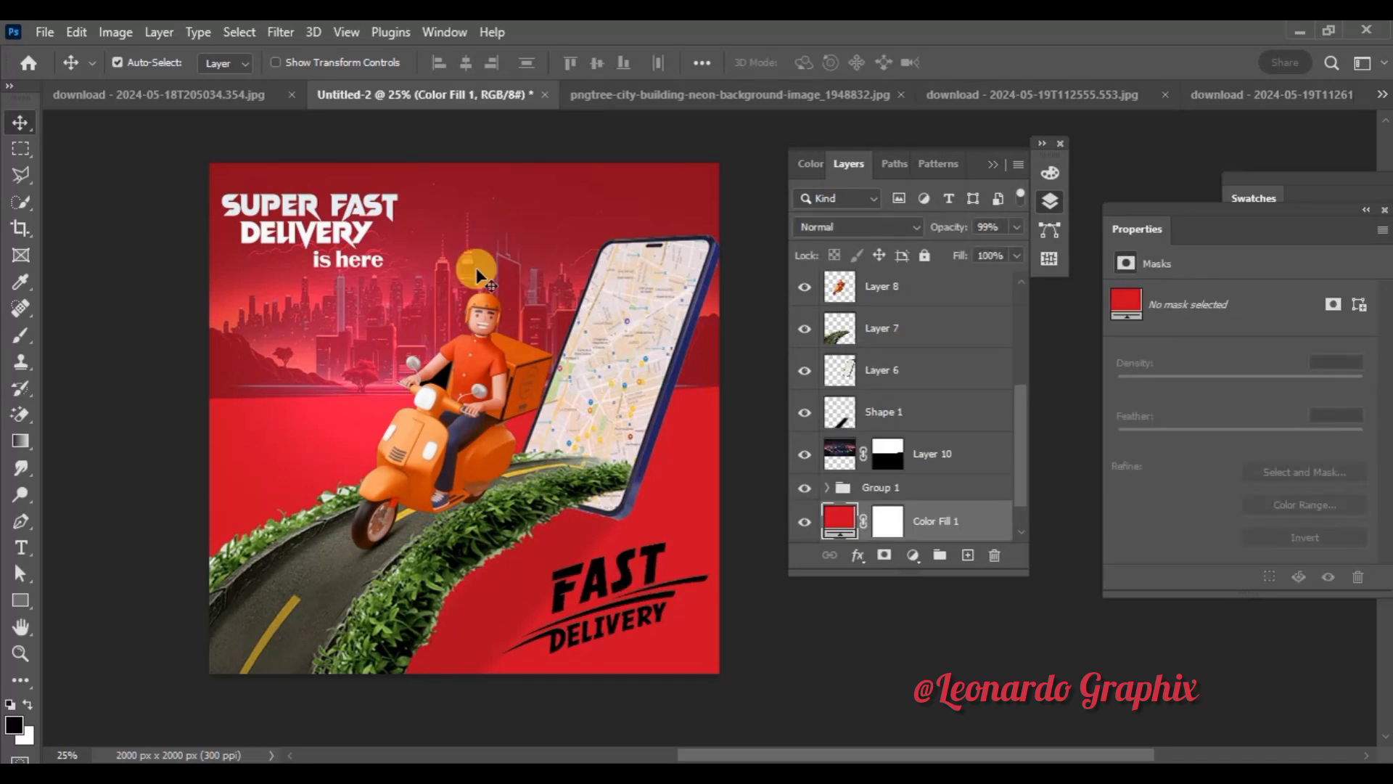
click(276, 62)
click(582, 620)
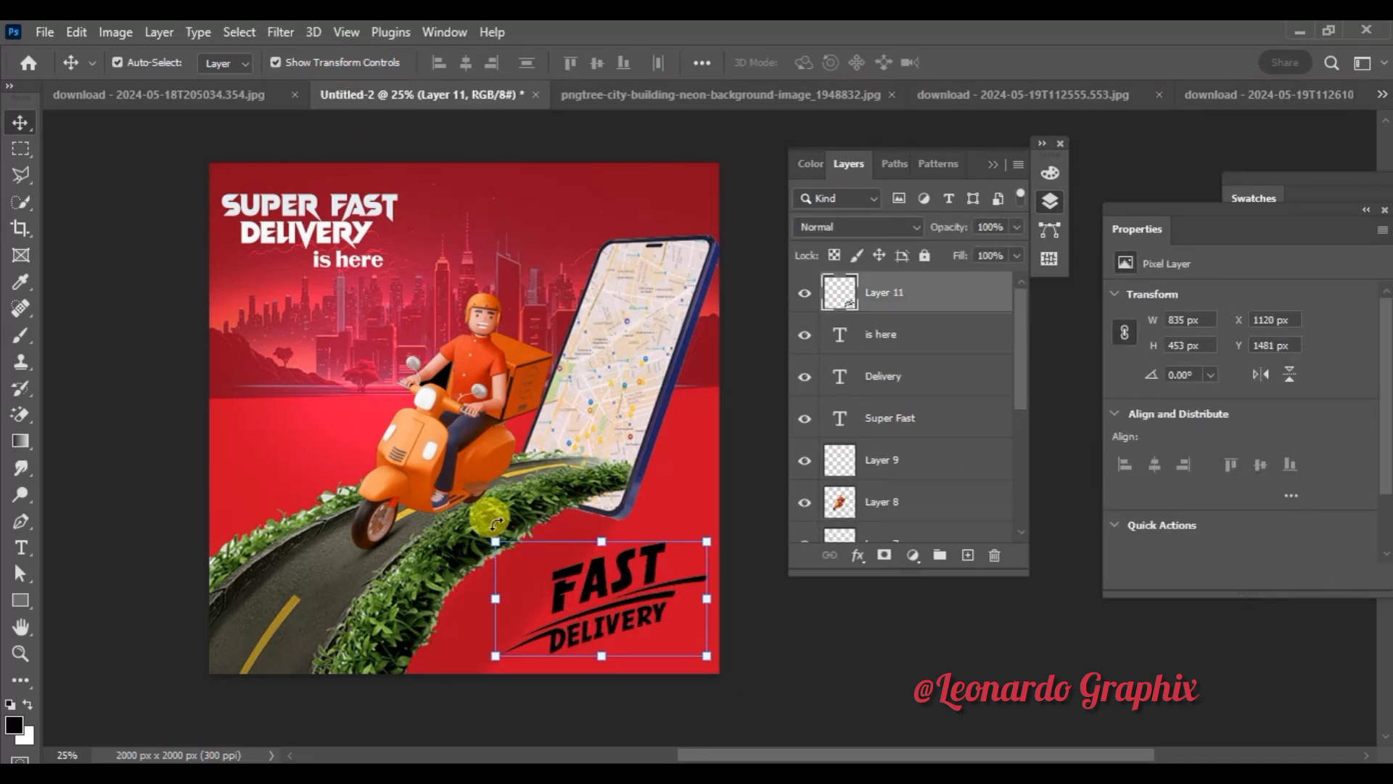
drag(484, 526, 476, 562)
drag(604, 603, 618, 601)
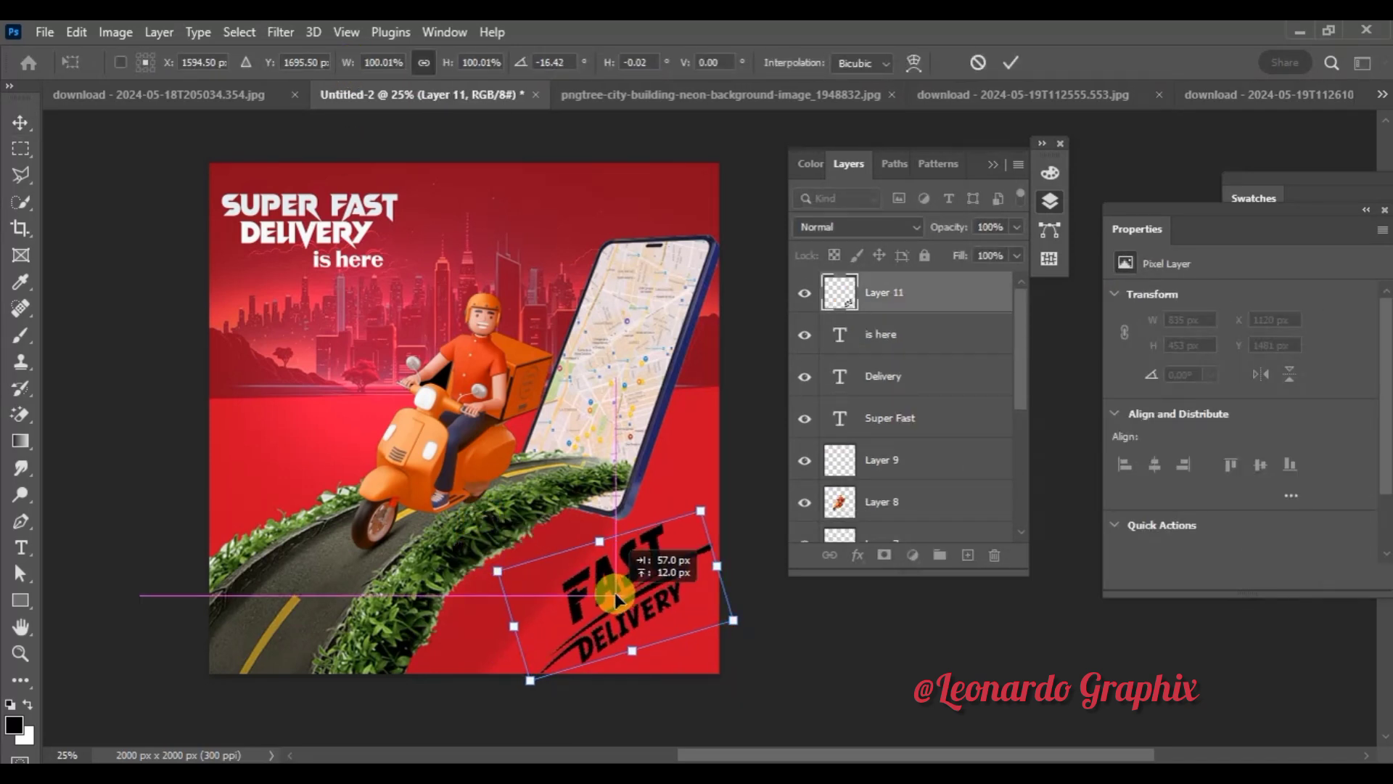
drag(735, 620, 721, 616)
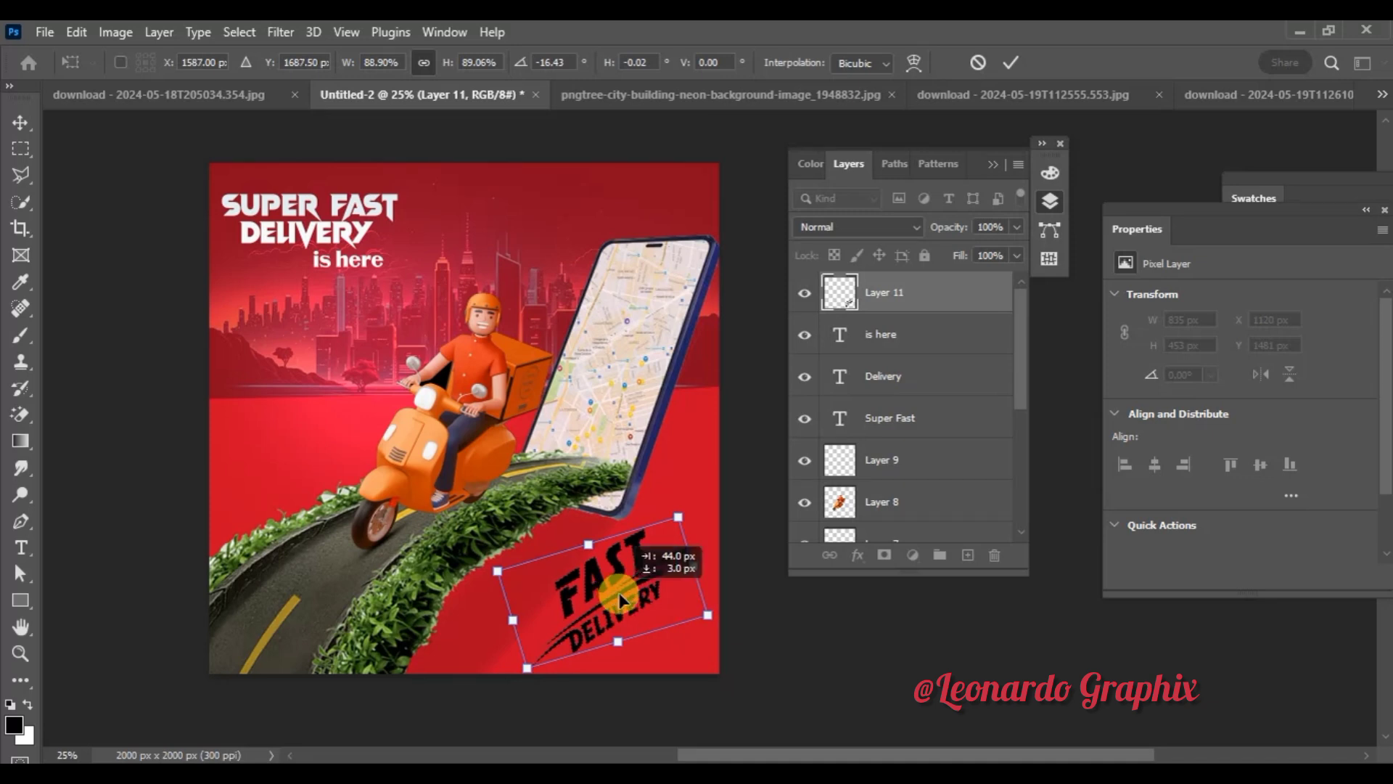
click(1003, 63)
click(887, 659)
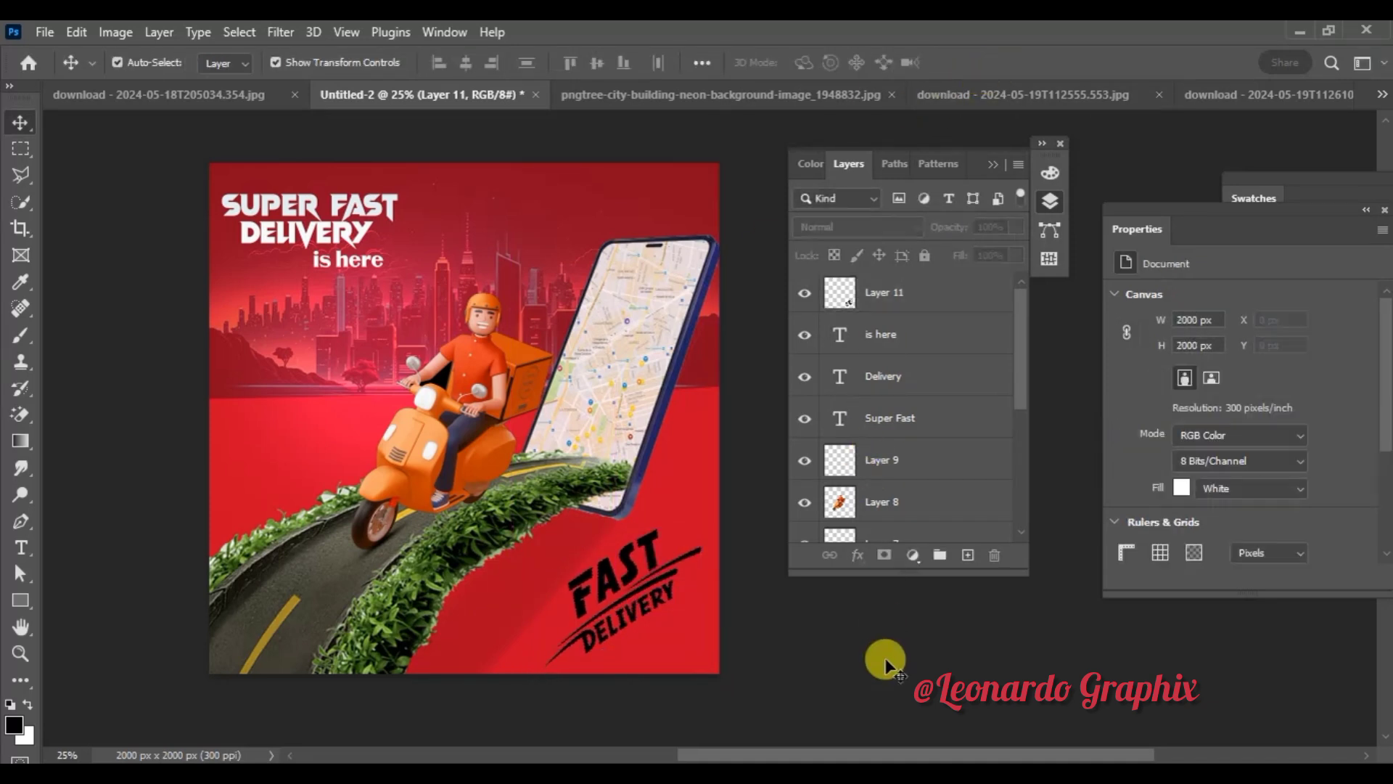
Step: Set the red Color Fill 1 layer's blend mode to Dissolve
click(697, 534)
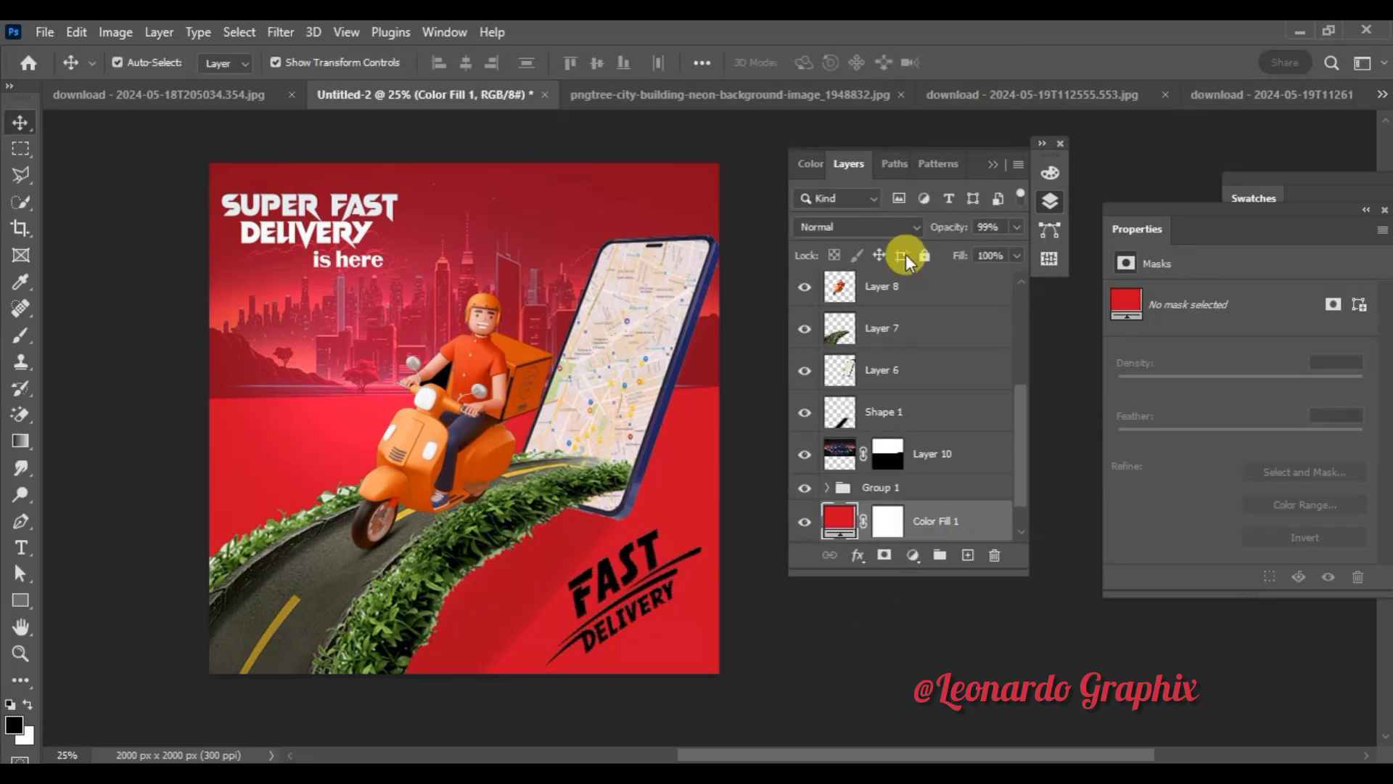
click(916, 223)
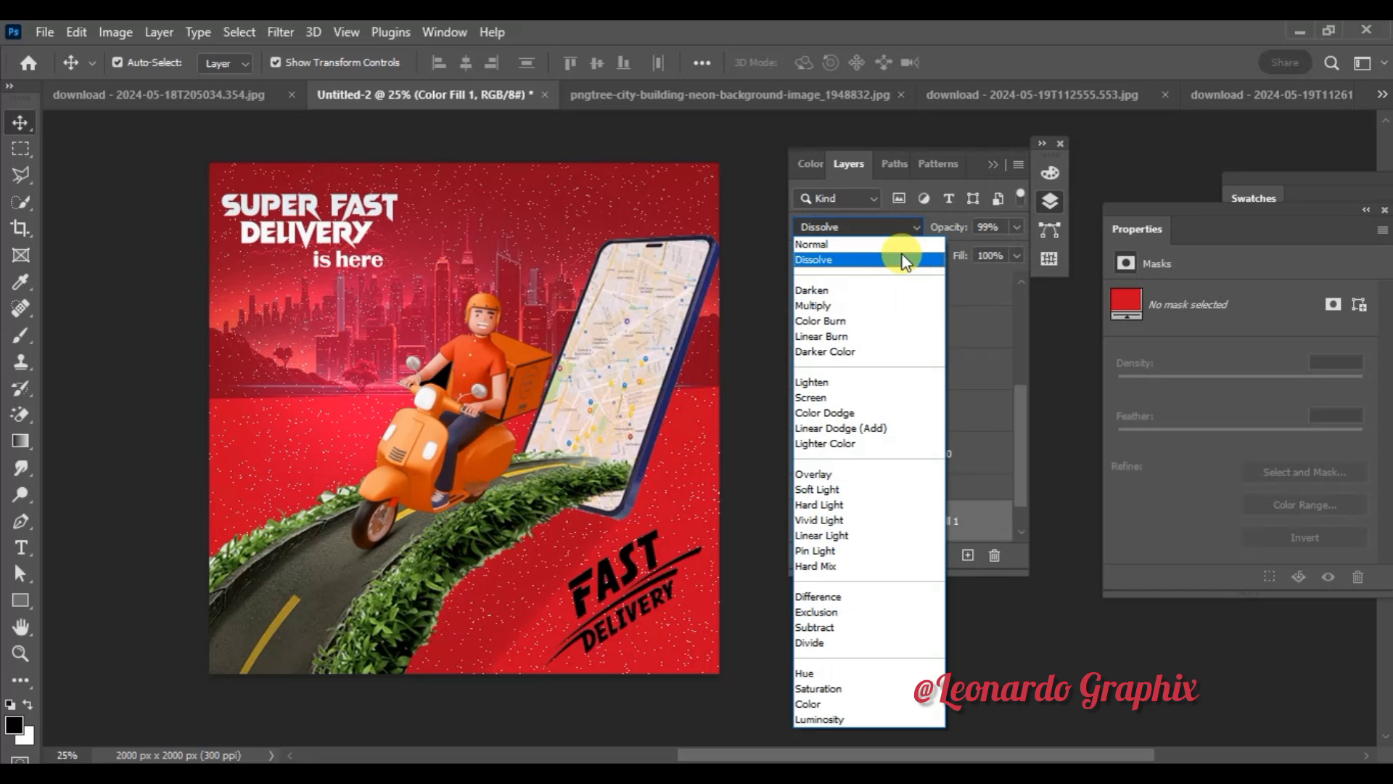
click(903, 260)
click(865, 676)
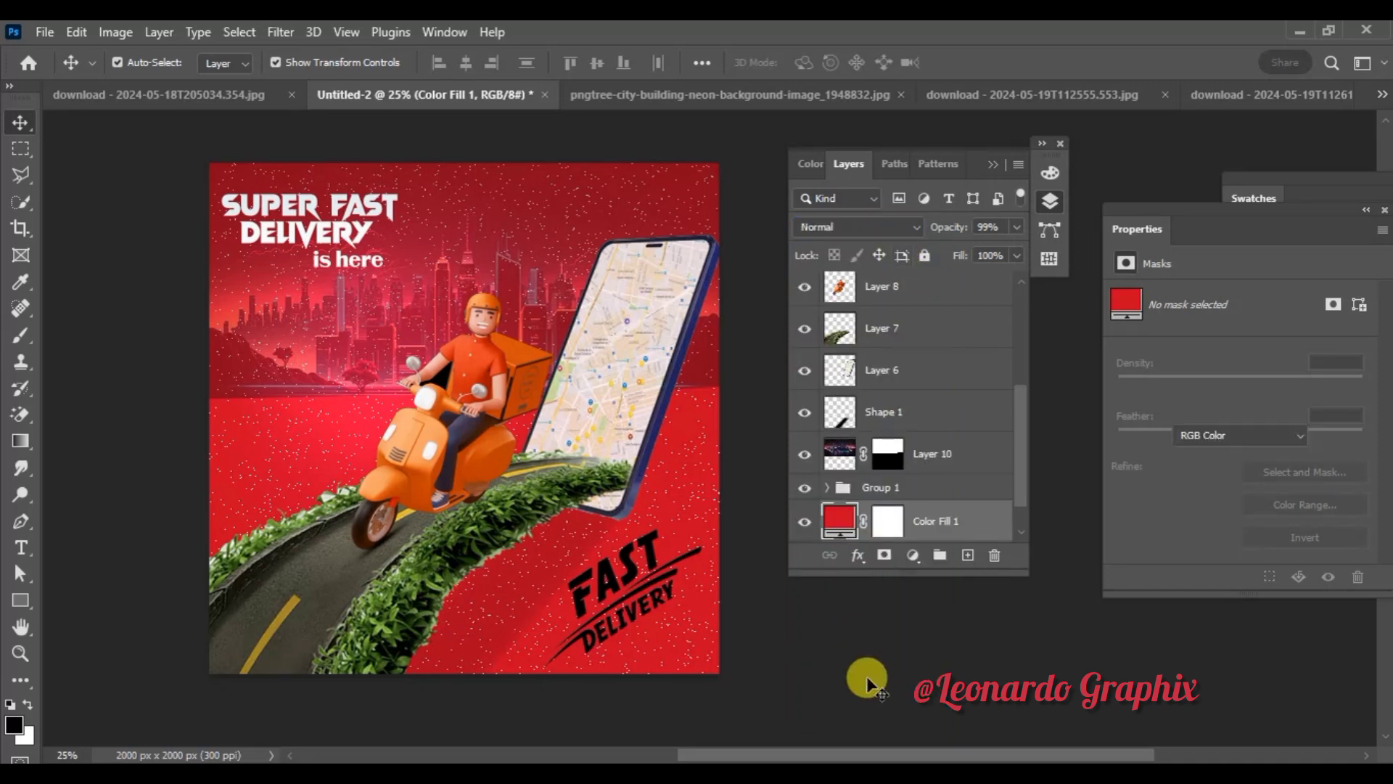